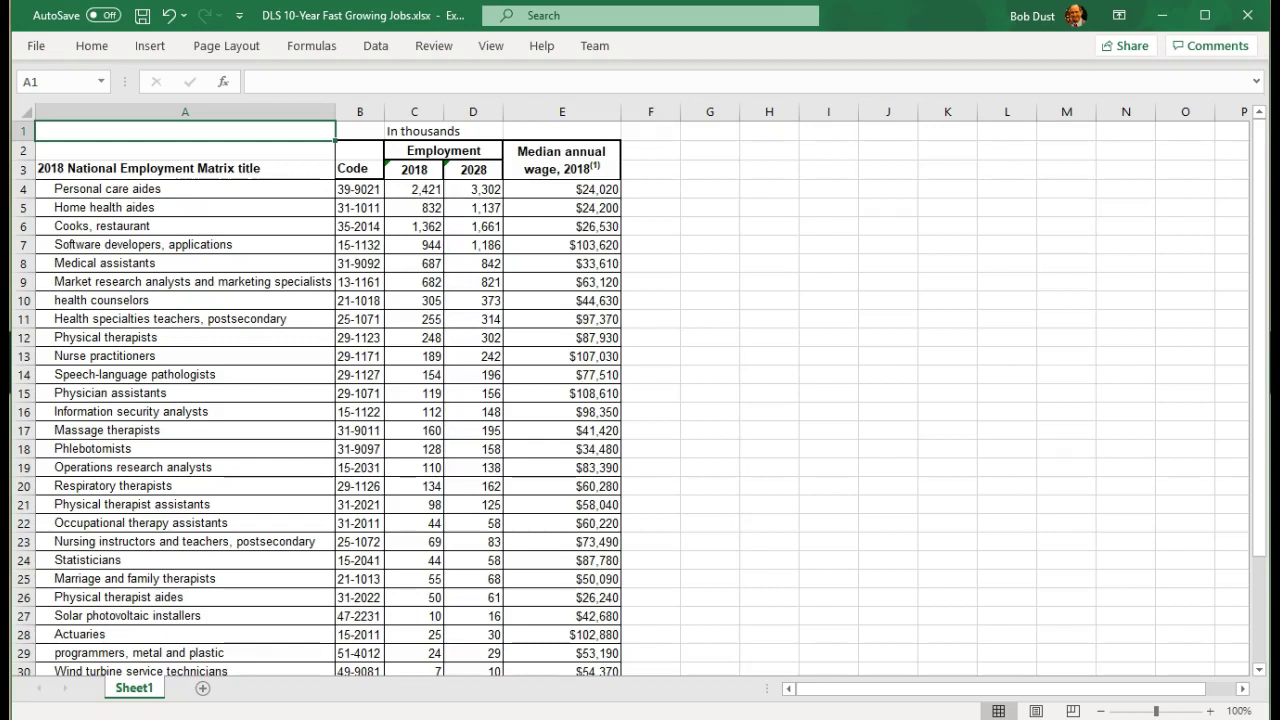
Examine the 2018 and 2028 employment figures, the median annual wage column and the footnote below the table
{"action": "left_click", "coordinate": [414, 109]}
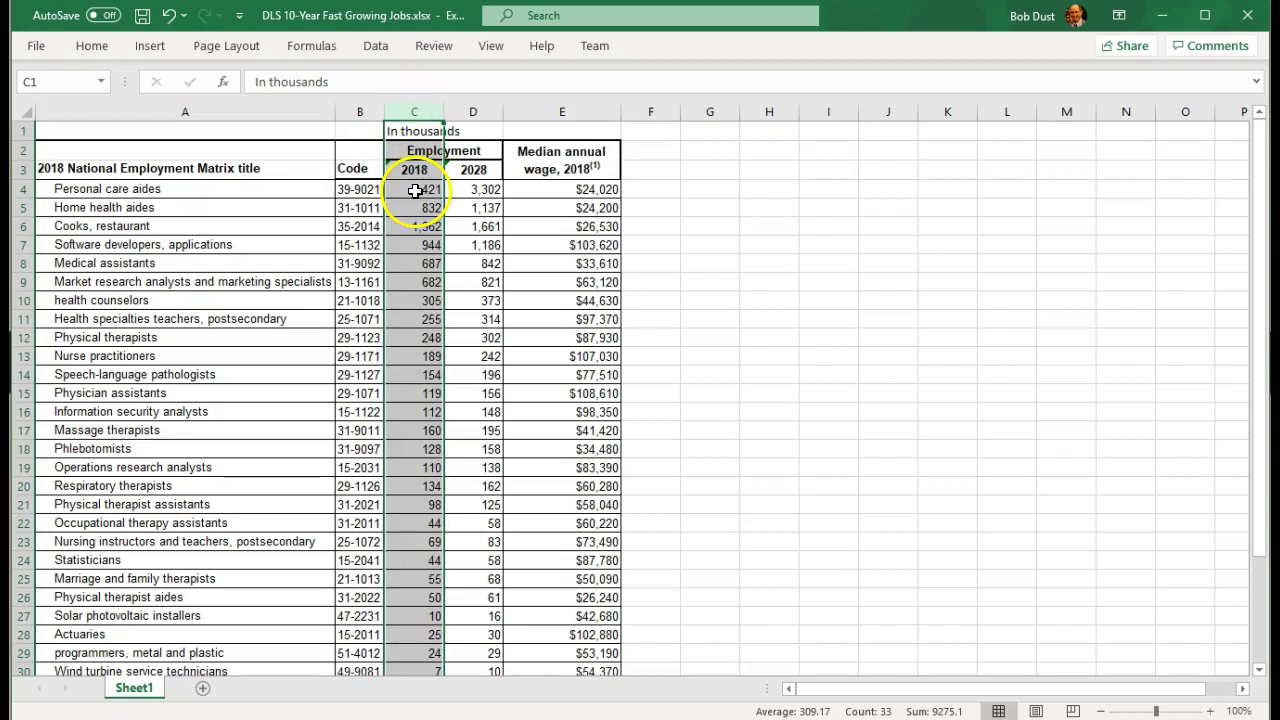
{"action": "left_click", "coordinate": [414, 131]}
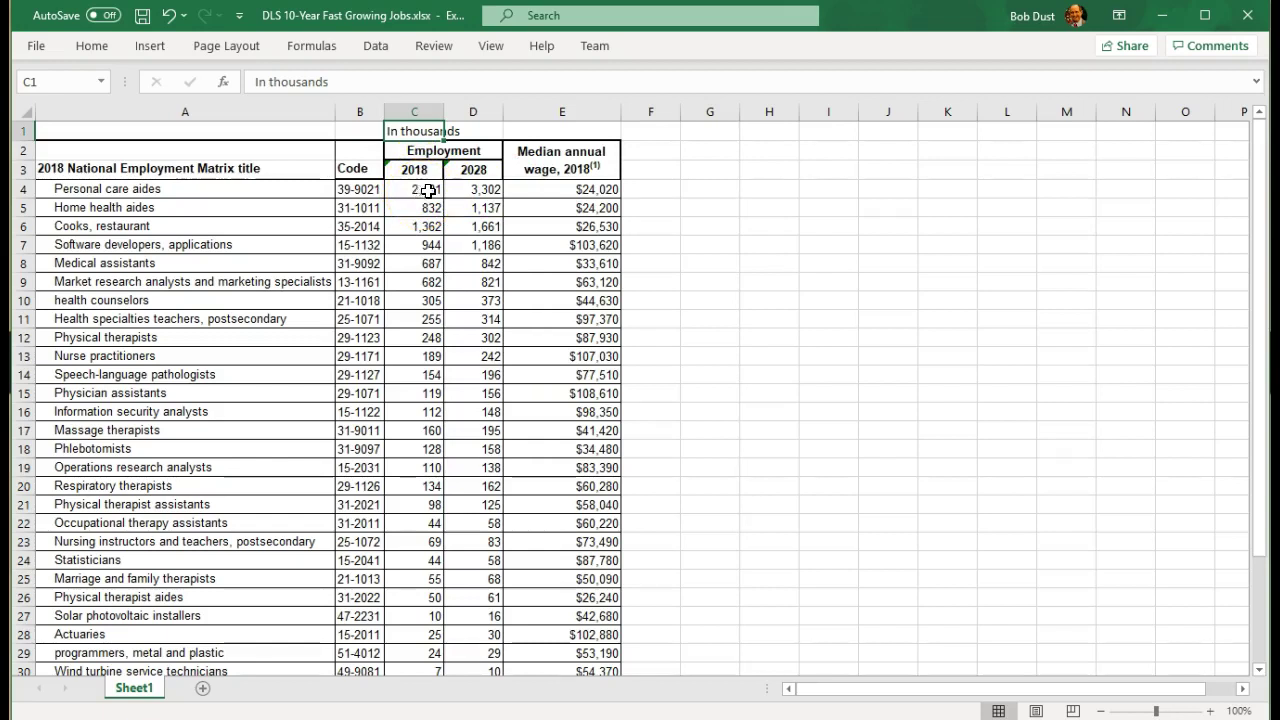
{"action": "left_click", "coordinate": [557, 193]}
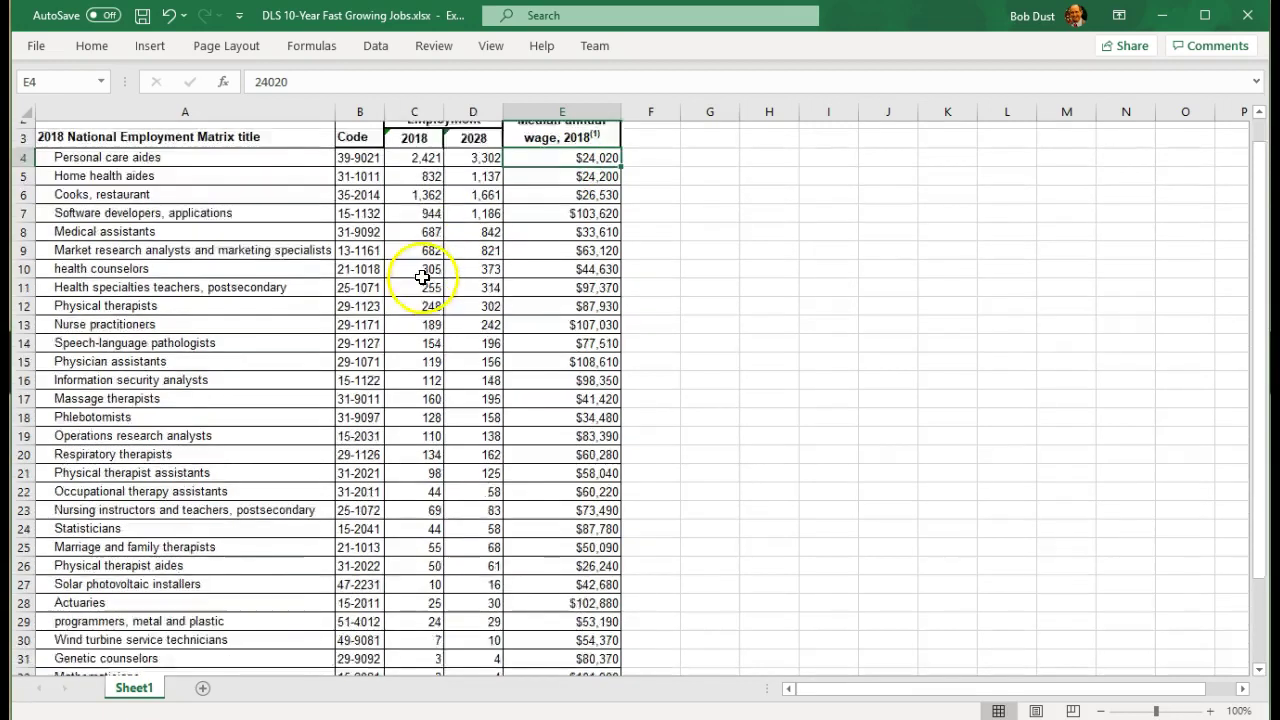
{"action": "scroll", "coordinate": [349, 397], "scroll_direction": "down", "scroll_amount": 4}
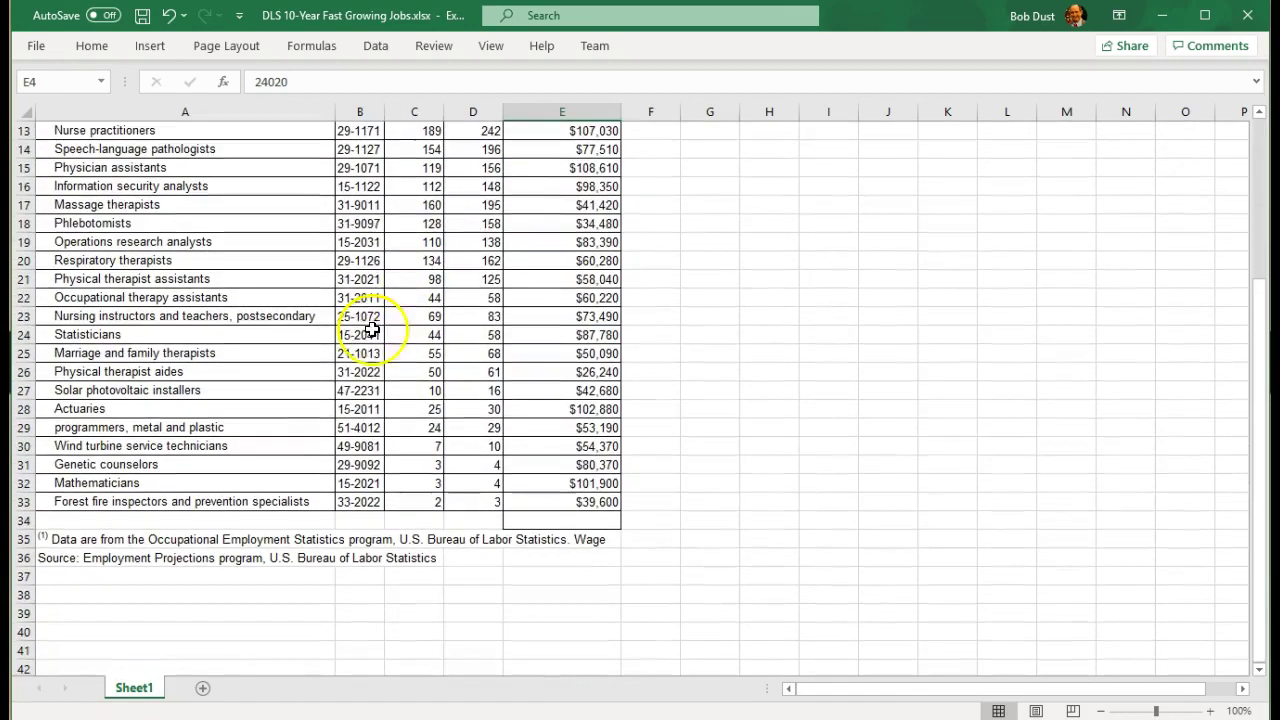
{"action": "left_click", "coordinate": [116, 540]}
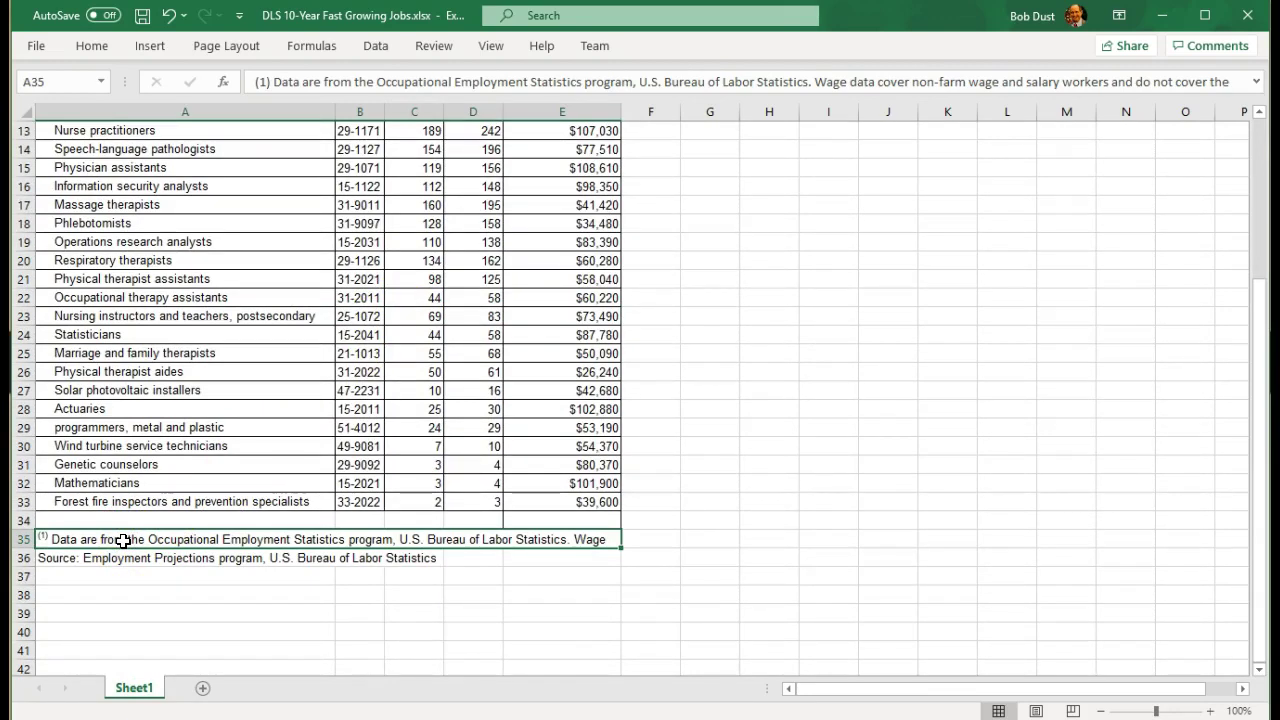
{"action": "scroll", "coordinate": [180, 432], "scroll_direction": "up", "scroll_amount": 4}
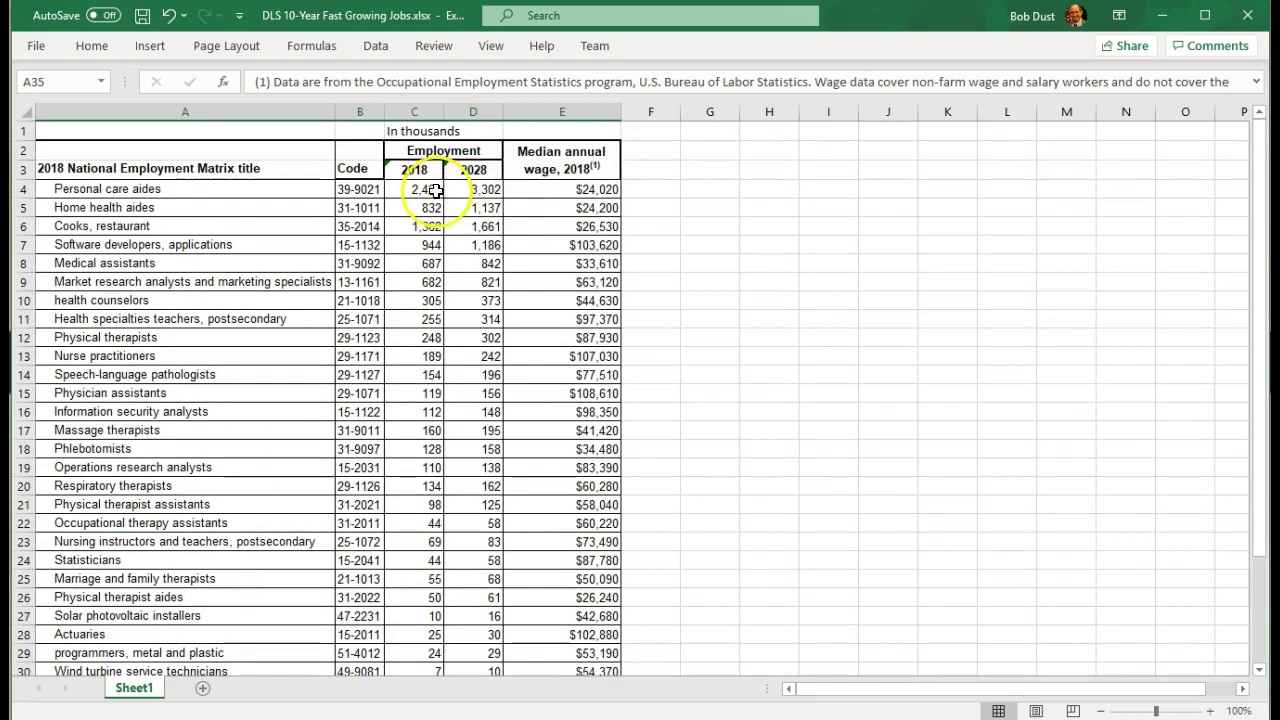
{"action": "left_click", "coordinate": [419, 189]}
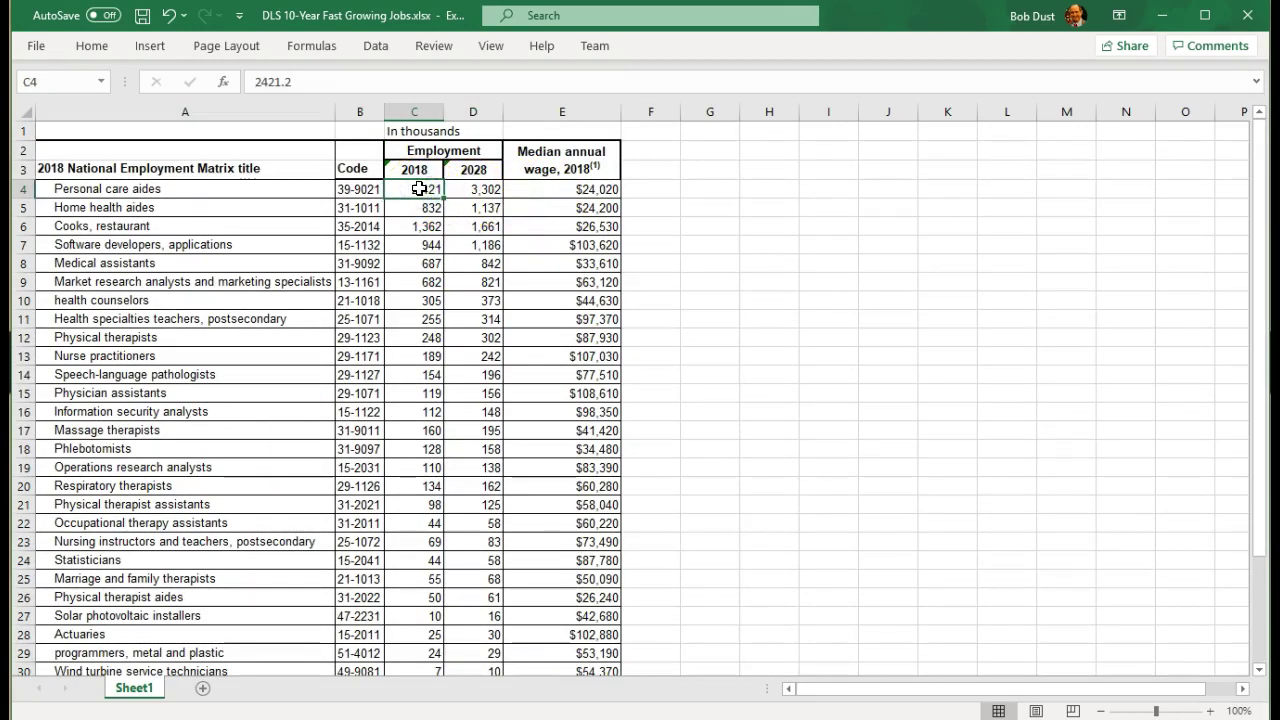
{"action": "left_click", "coordinate": [467, 189]}
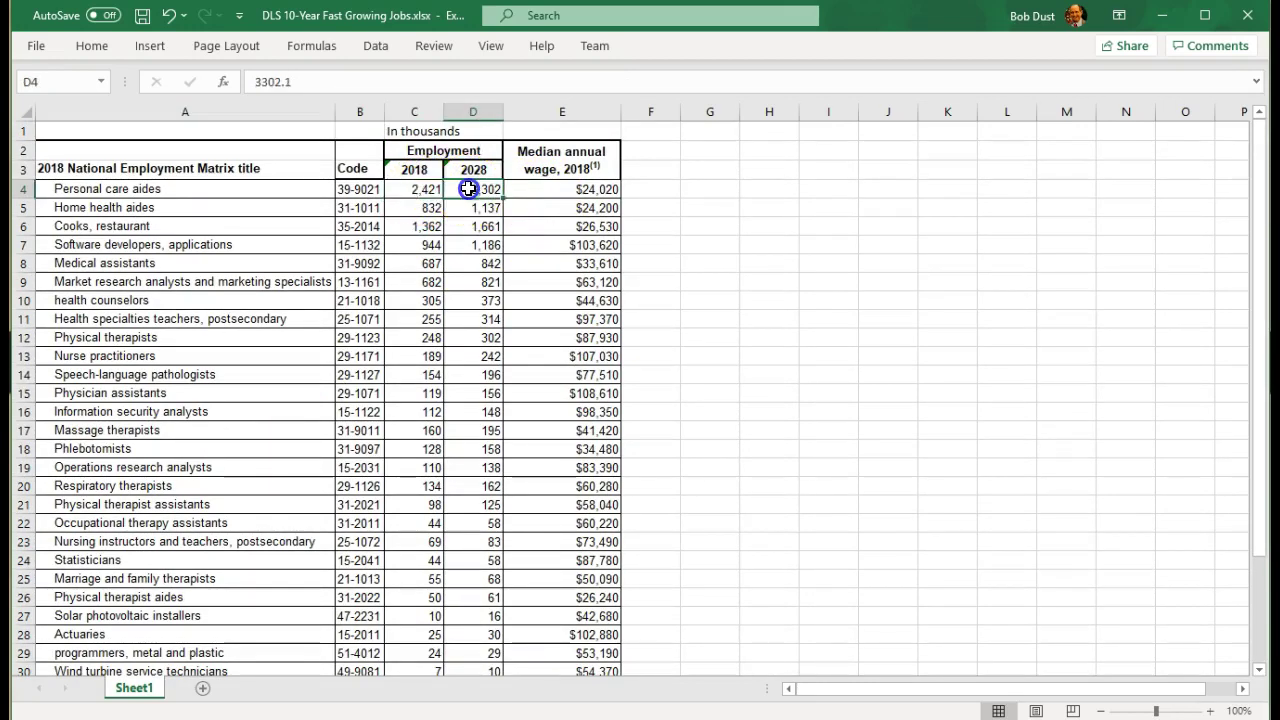
{"action": "left_click", "coordinate": [559, 188]}
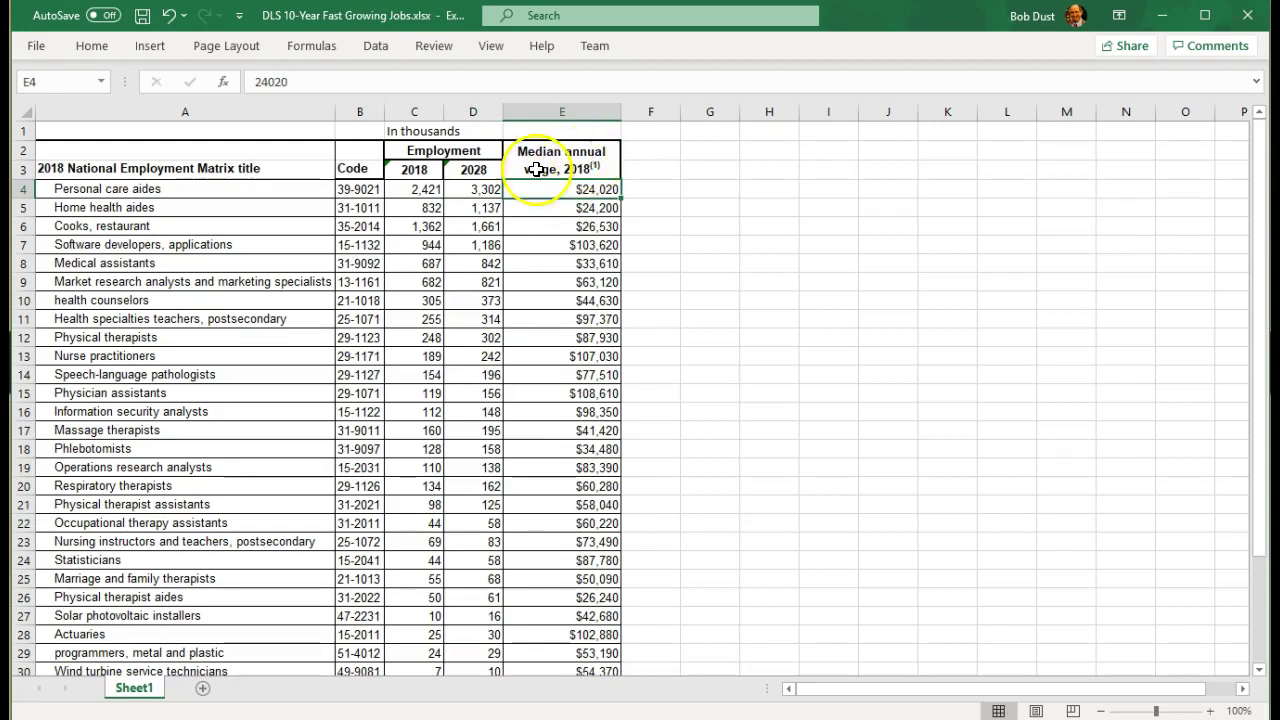
Fill the 2028 employment column, cells D3 to D33, with the lightest theme green
{"action": "left_click", "coordinate": [476, 169]}
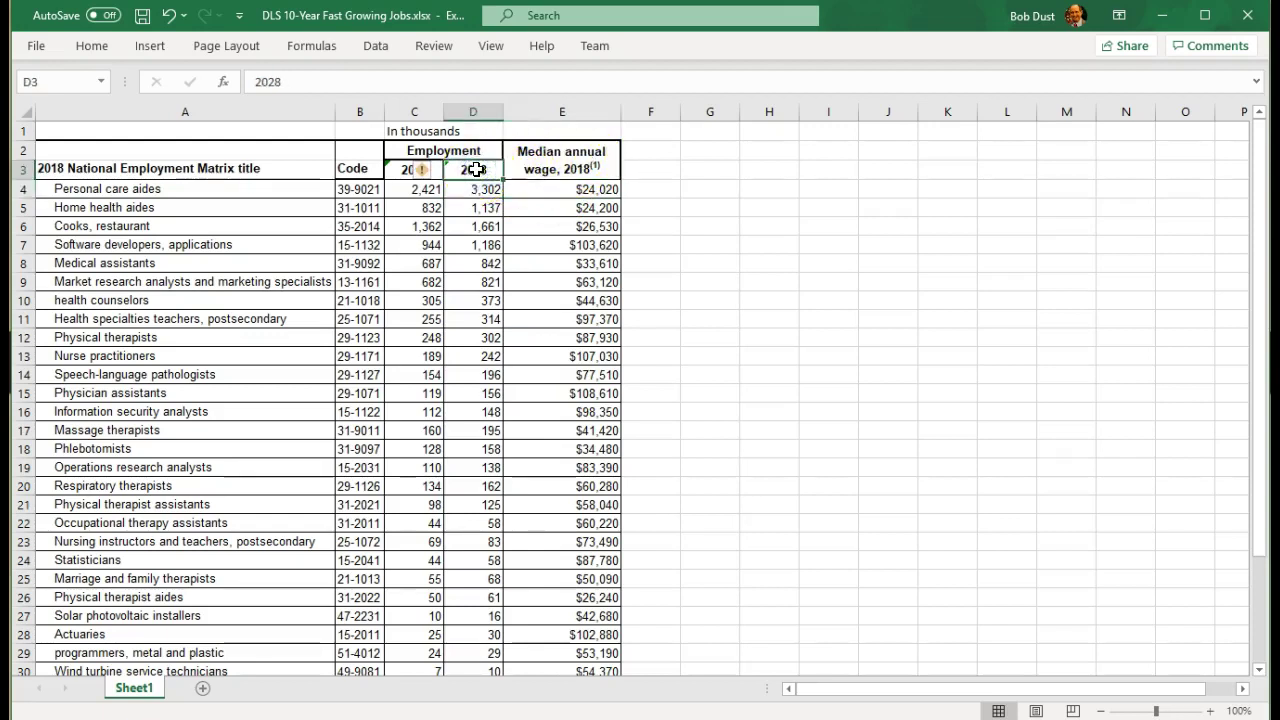
{"action": "scroll", "coordinate": [491, 300], "scroll_direction": "down", "scroll_amount": 3}
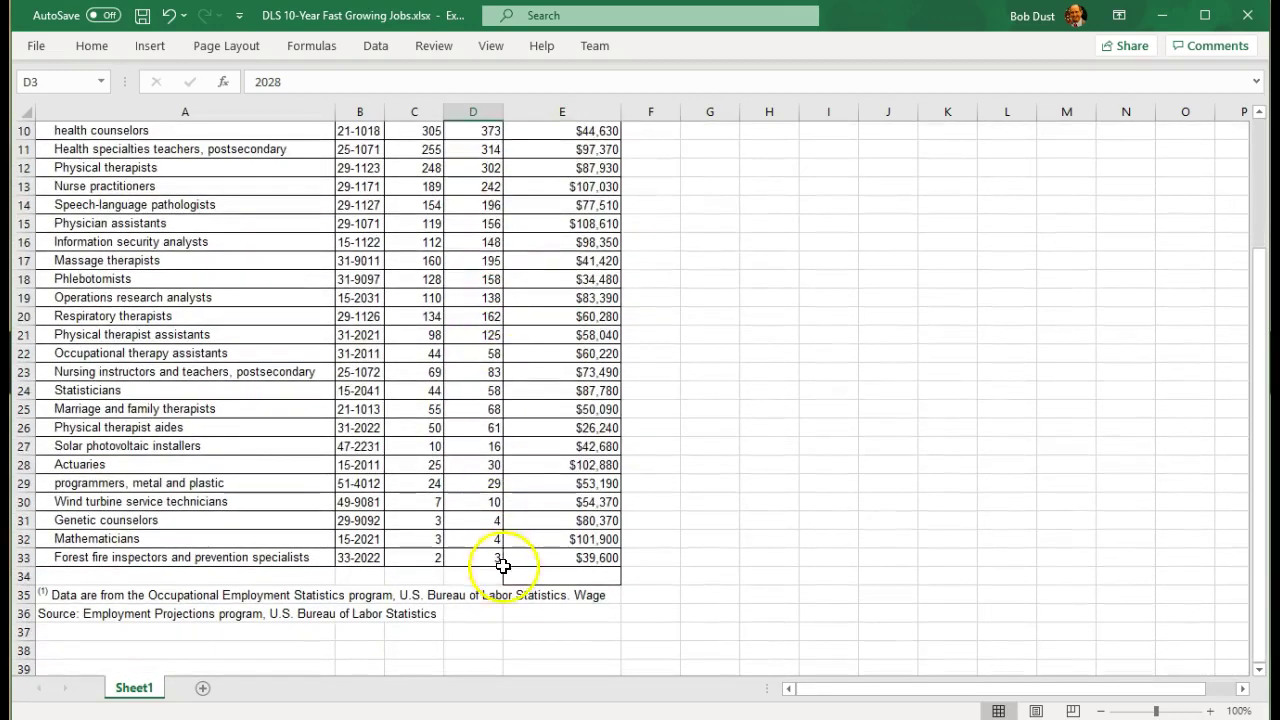
{"action": "left_click", "coordinate": [466, 557], "text": "shift"}
{"action": "scroll", "coordinate": [479, 494], "scroll_direction": "up", "scroll_amount": 3}
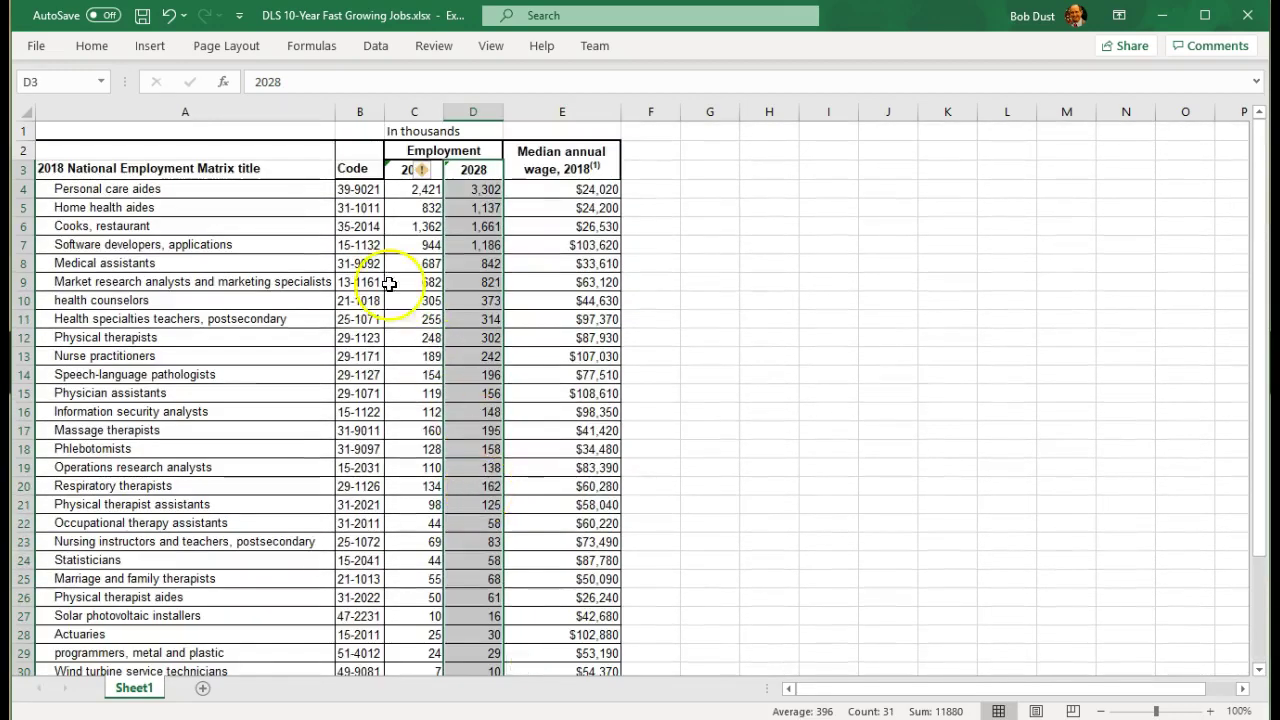
{"action": "left_click", "coordinate": [93, 50]}
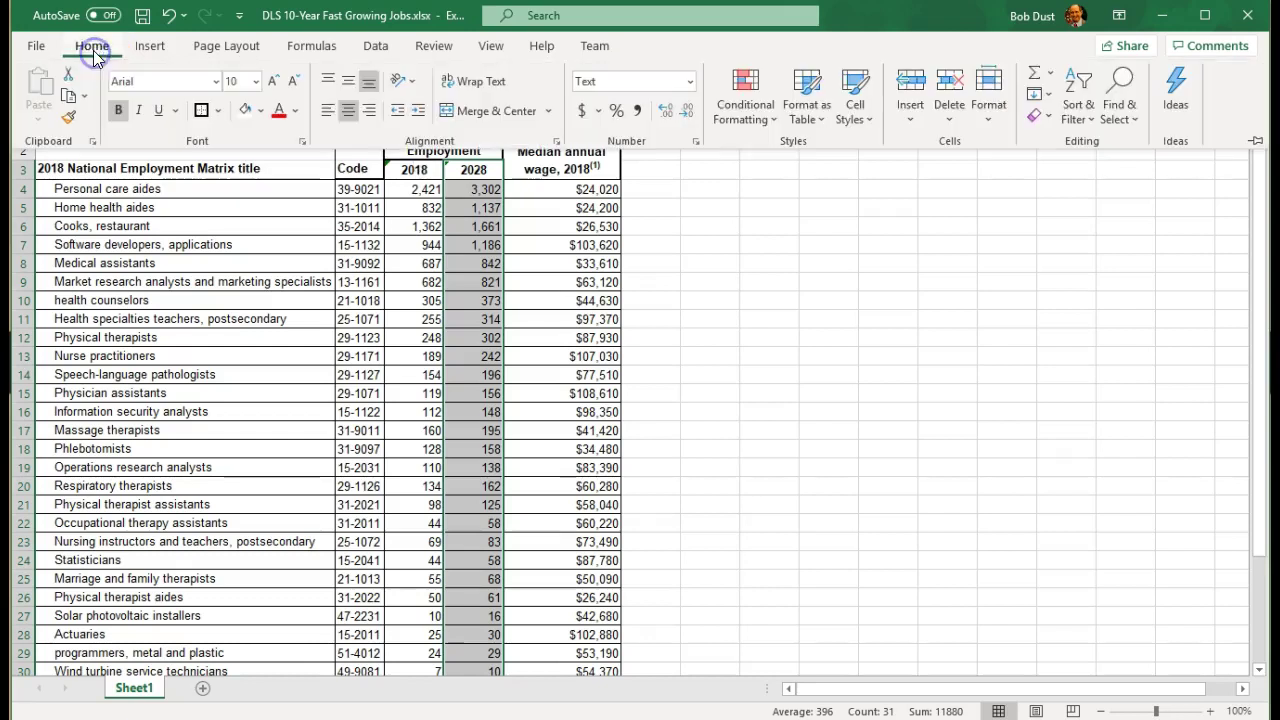
{"action": "left_click", "coordinate": [258, 111]}
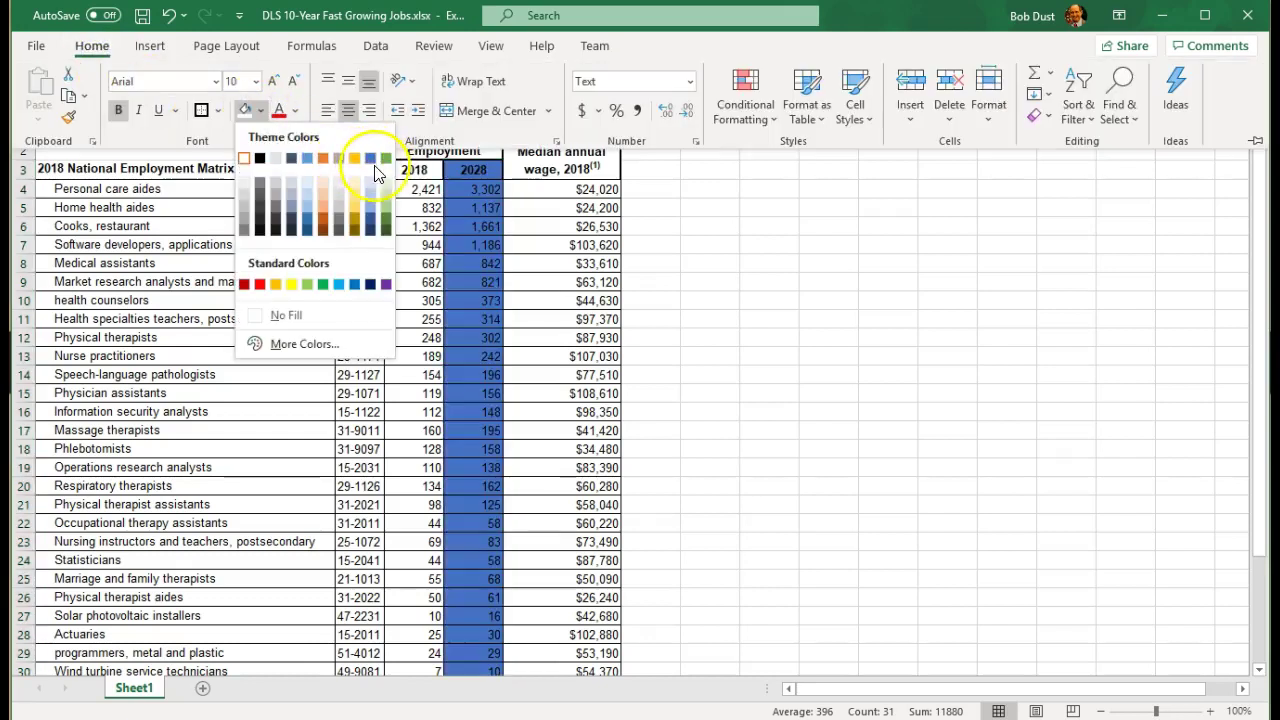
{"action": "left_click", "coordinate": [386, 183]}
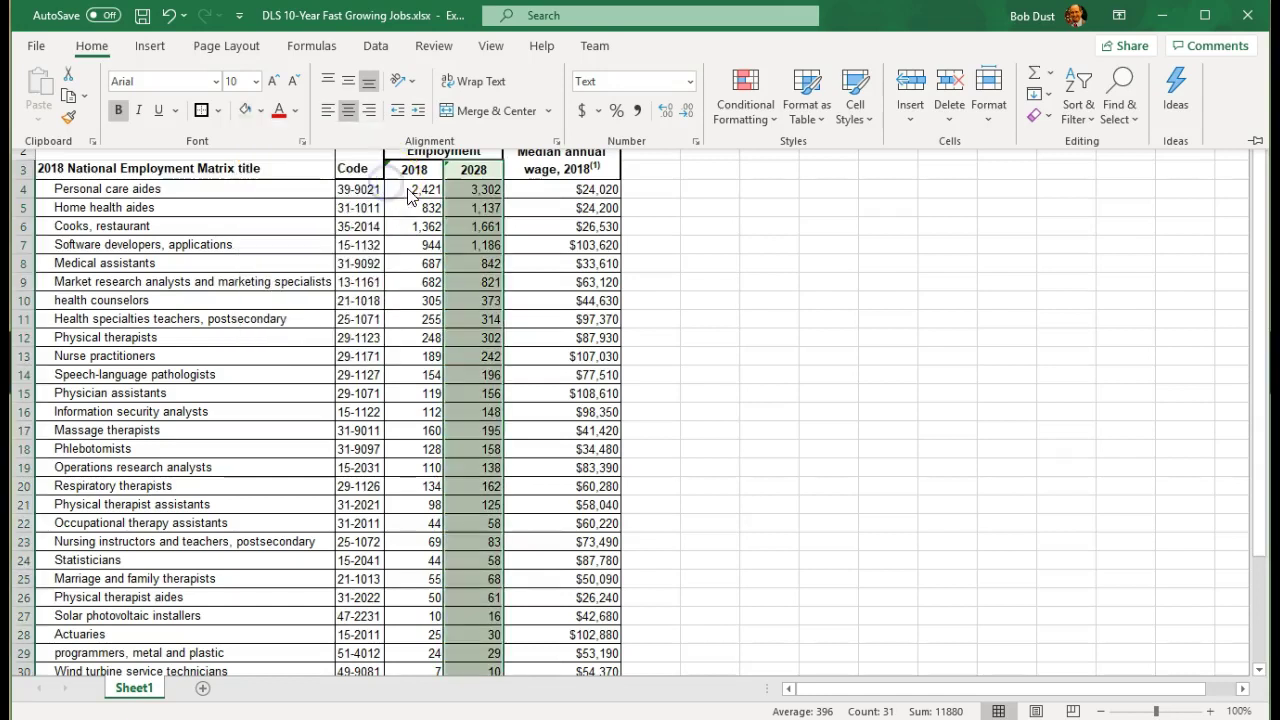
{"action": "left_click", "coordinate": [413, 187]}
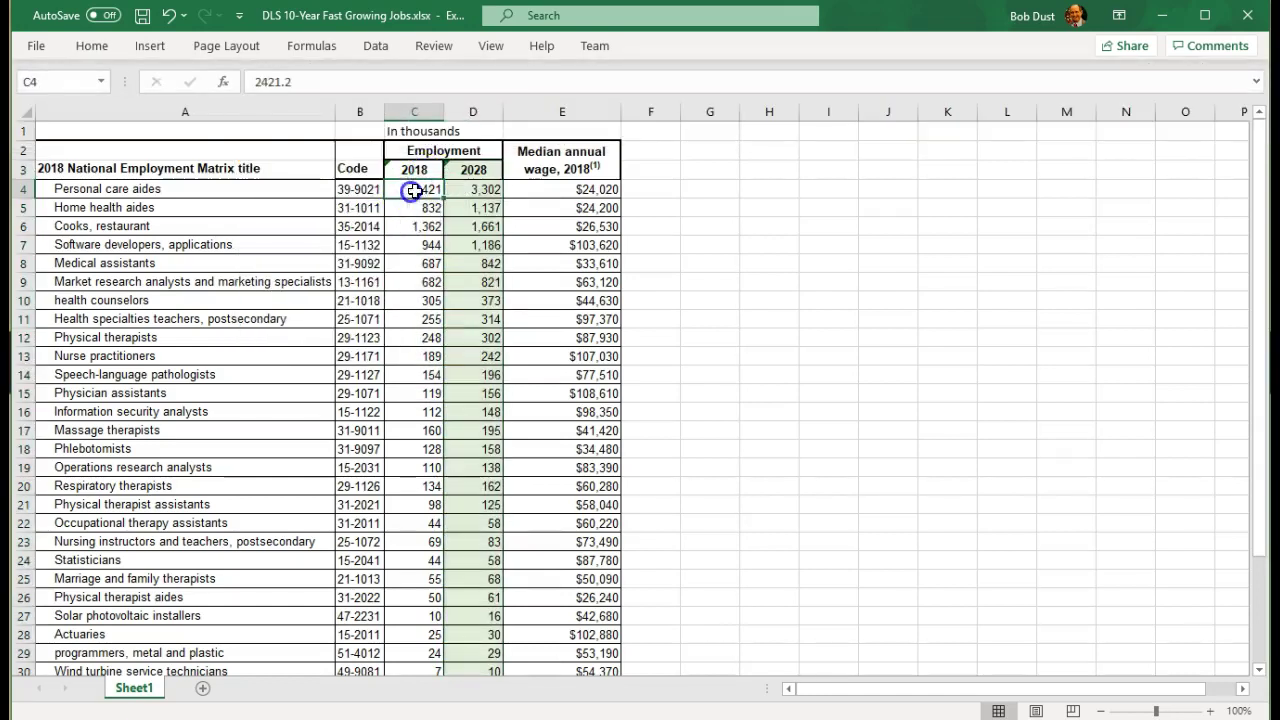
{"action": "left_click", "coordinate": [470, 190]}
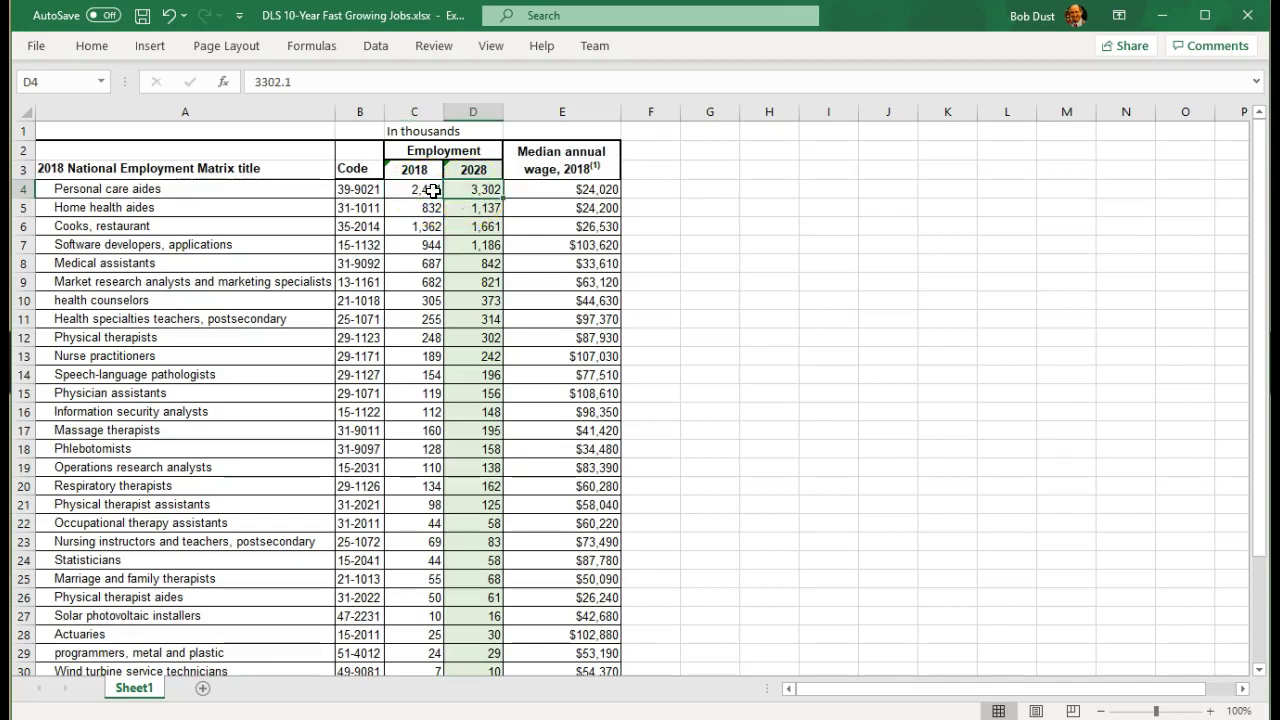
{"action": "left_click_drag", "start_coordinate": [432, 190], "coordinate": [466, 200]}
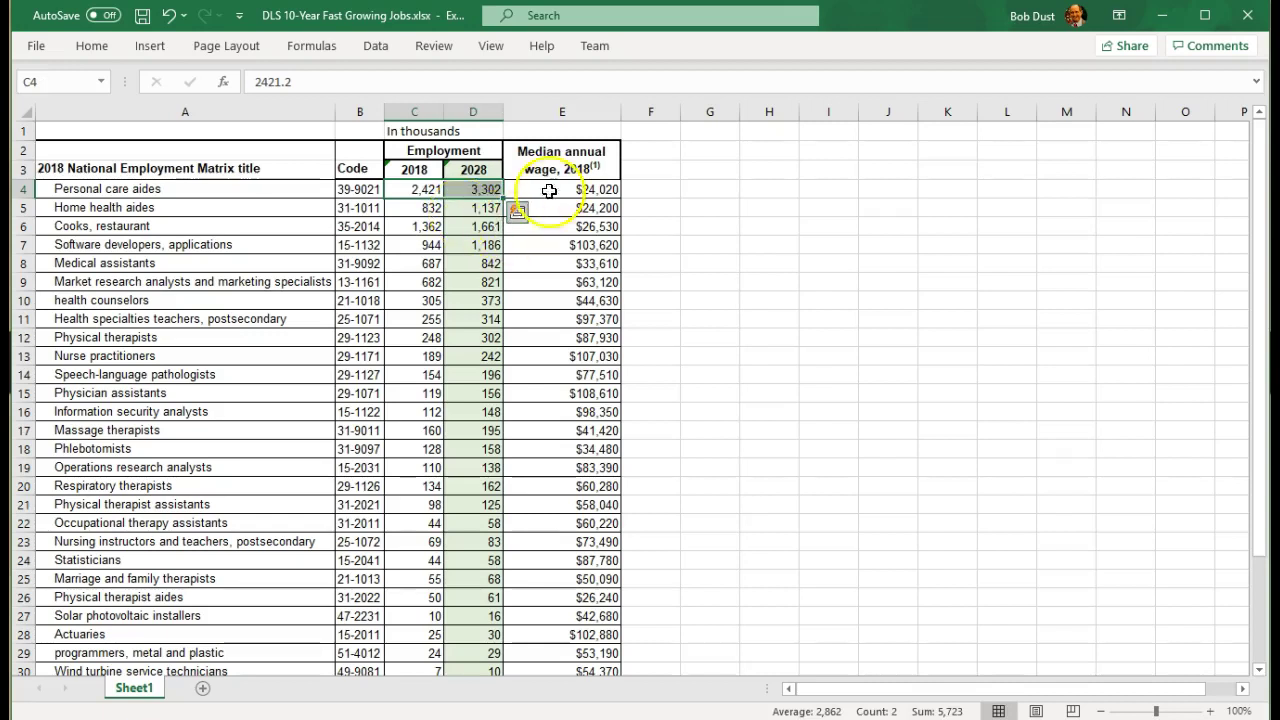
Insert two sheet columns before the median annual wage column, between columns D and E
{"action": "left_click", "coordinate": [555, 115]}
{"action": "left_click_drag", "start_coordinate": [555, 115], "coordinate": [646, 109]}
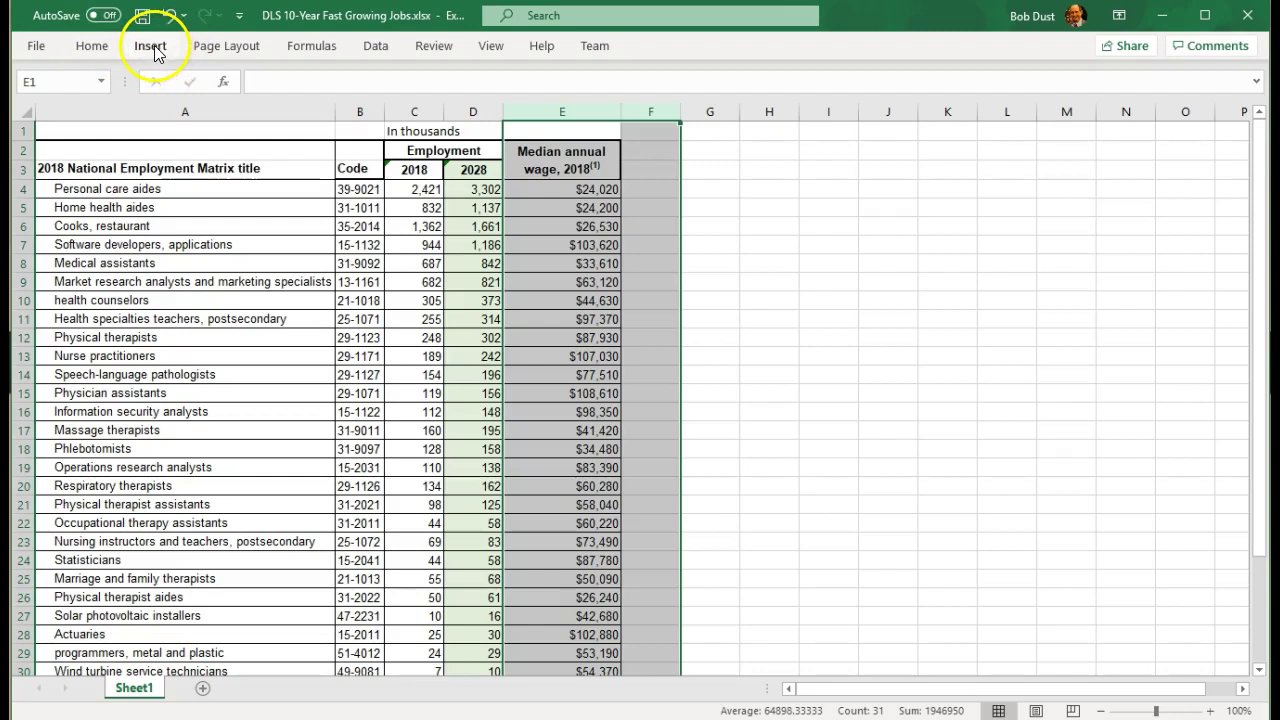
{"action": "left_click", "coordinate": [89, 48]}
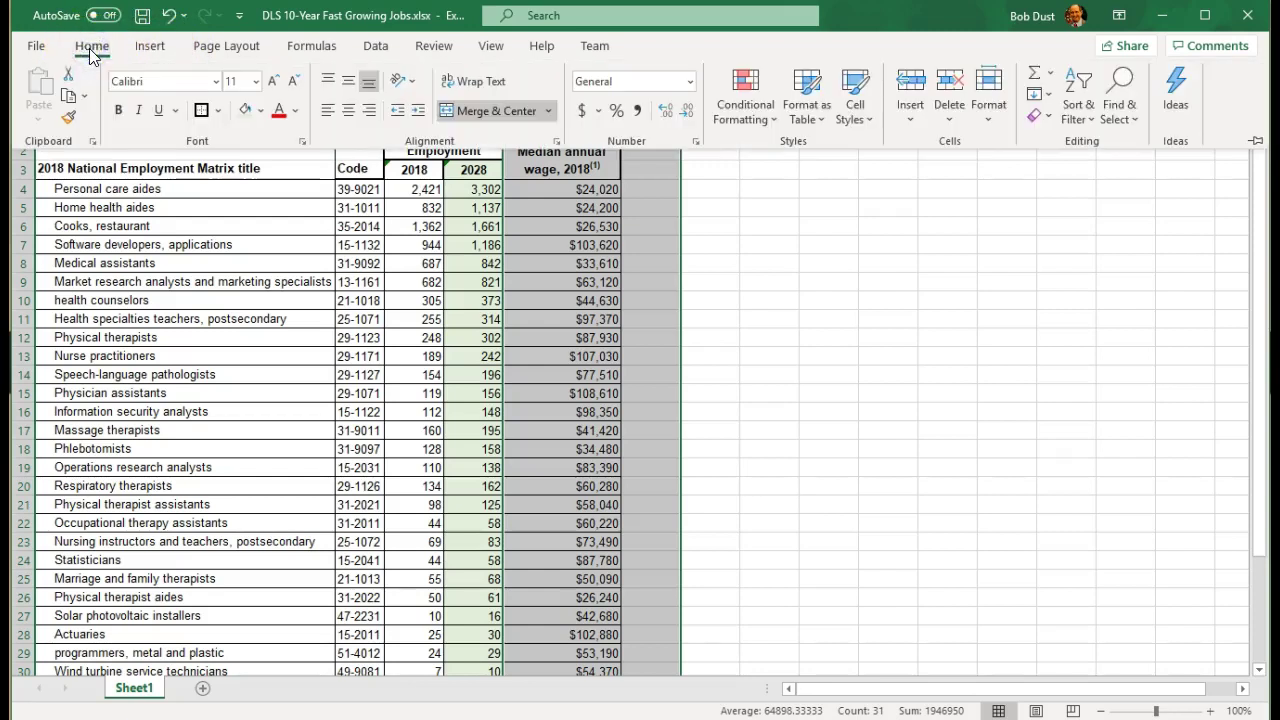
{"action": "left_click", "coordinate": [908, 120]}
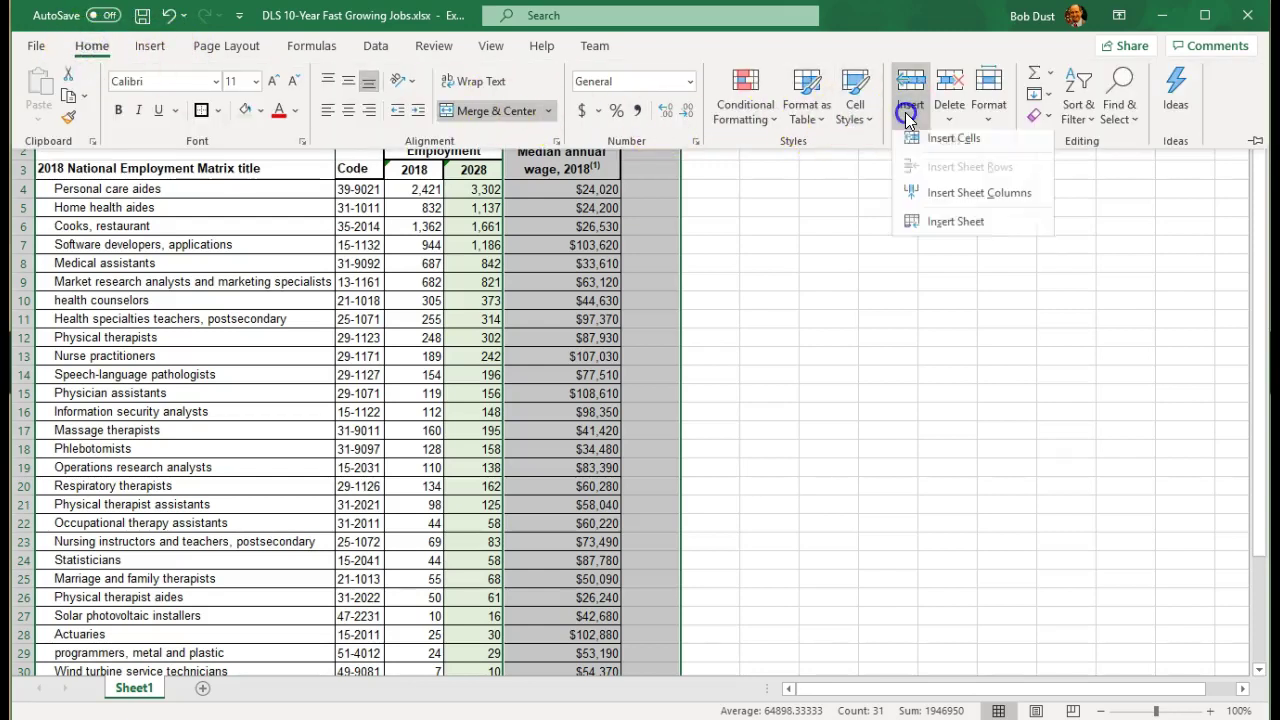
{"action": "left_click", "coordinate": [953, 205]}
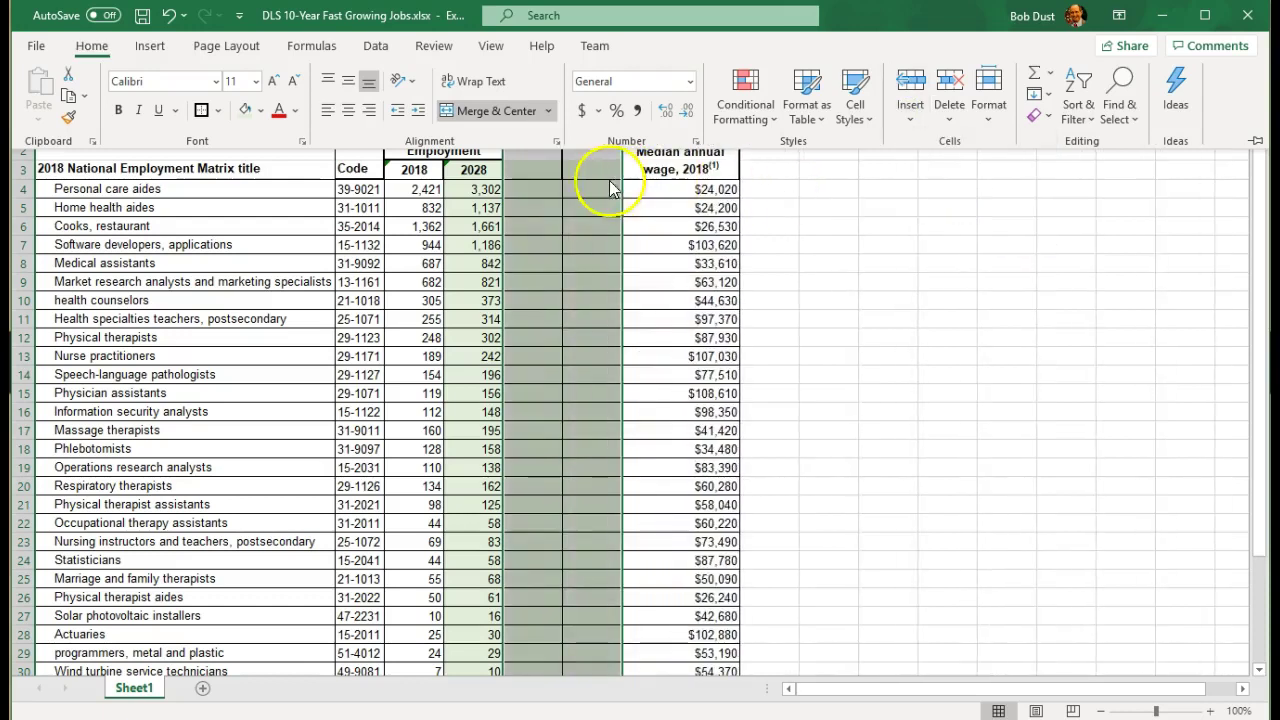
Change the fill of the two new columns, cells E3 to F33, to white
{"action": "left_click", "coordinate": [525, 167]}
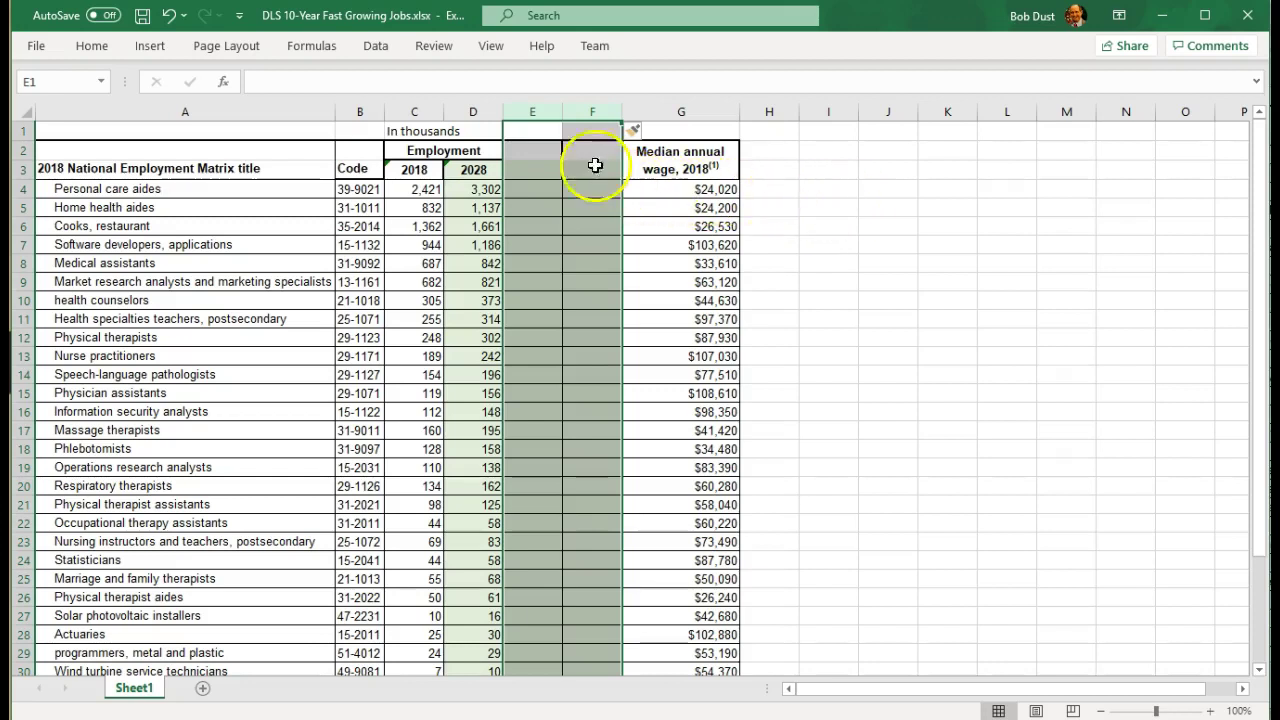
{"action": "left_click", "coordinate": [548, 150]}
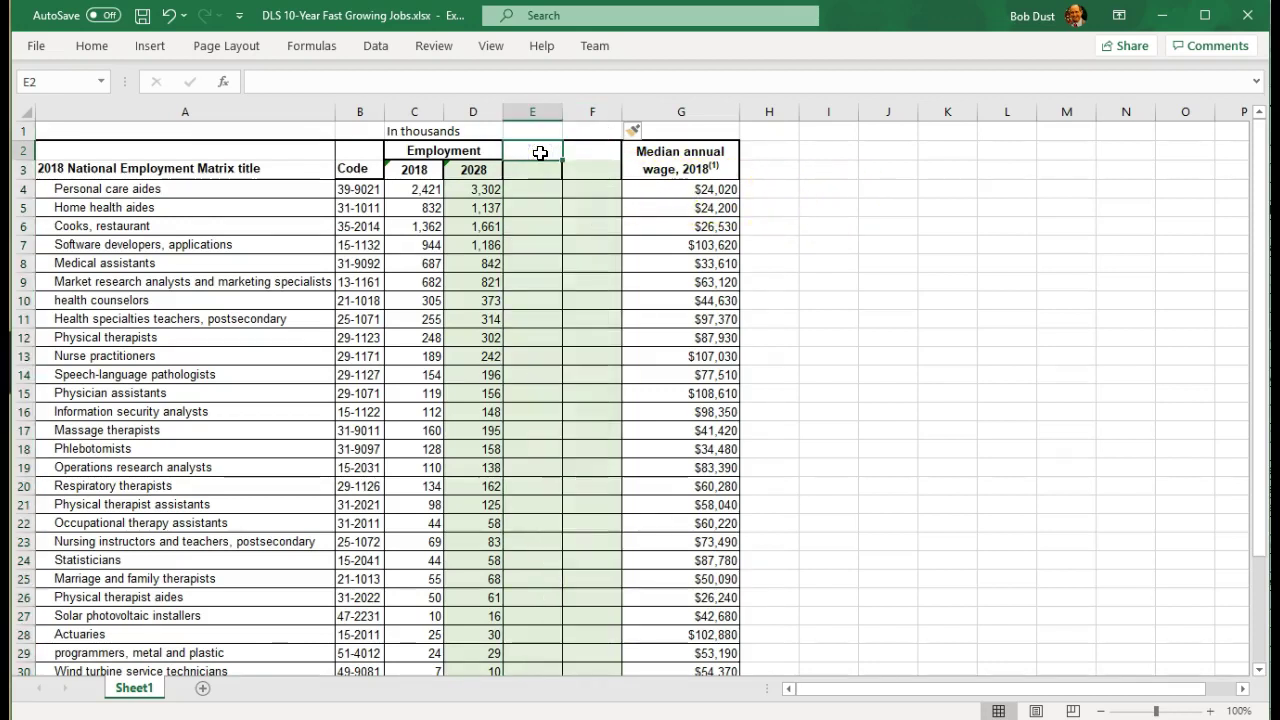
{"action": "left_click_drag", "start_coordinate": [531, 170], "coordinate": [580, 172]}
{"action": "scroll", "coordinate": [604, 320], "scroll_direction": "down", "scroll_amount": 1}
{"action": "scroll", "coordinate": [604, 320], "scroll_direction": "down", "scroll_amount": 4}
{"action": "left_click_drag", "start_coordinate": [604, 320], "coordinate": [571, 497]}
{"action": "scroll", "coordinate": [571, 497], "scroll_direction": "up", "scroll_amount": 4}
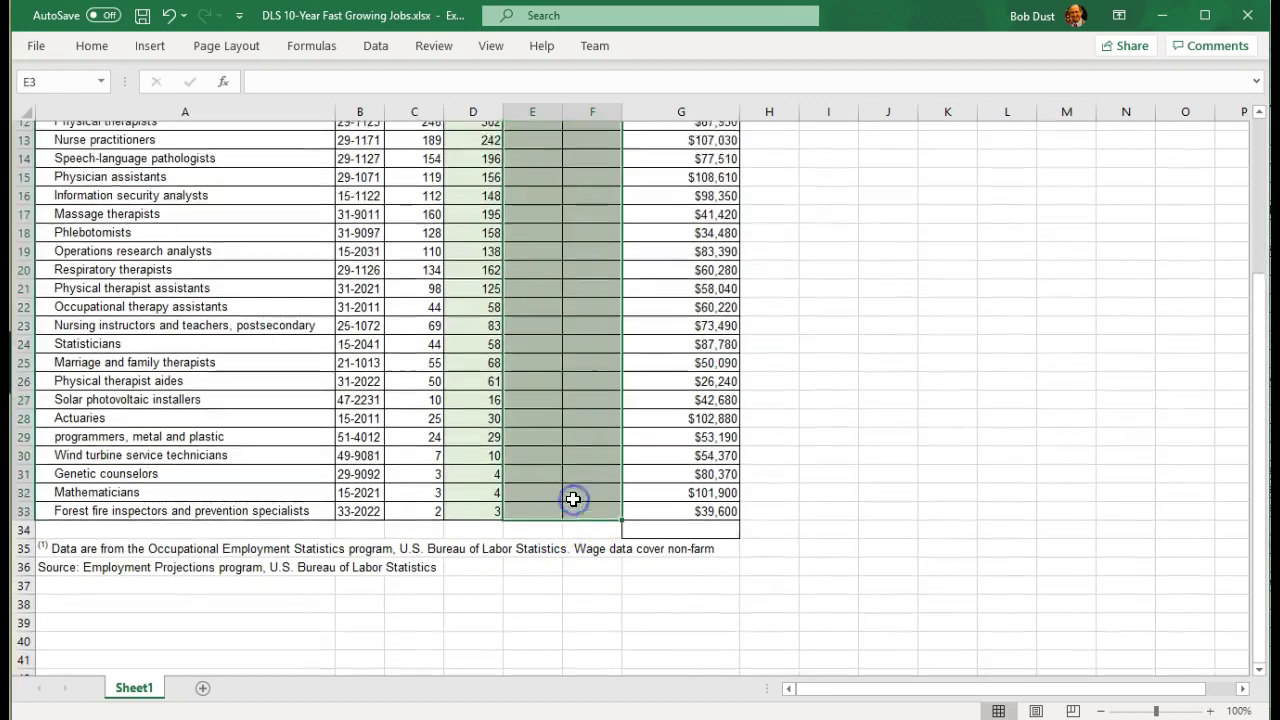
{"action": "left_click", "coordinate": [92, 46]}
{"action": "left_click", "coordinate": [263, 113]}
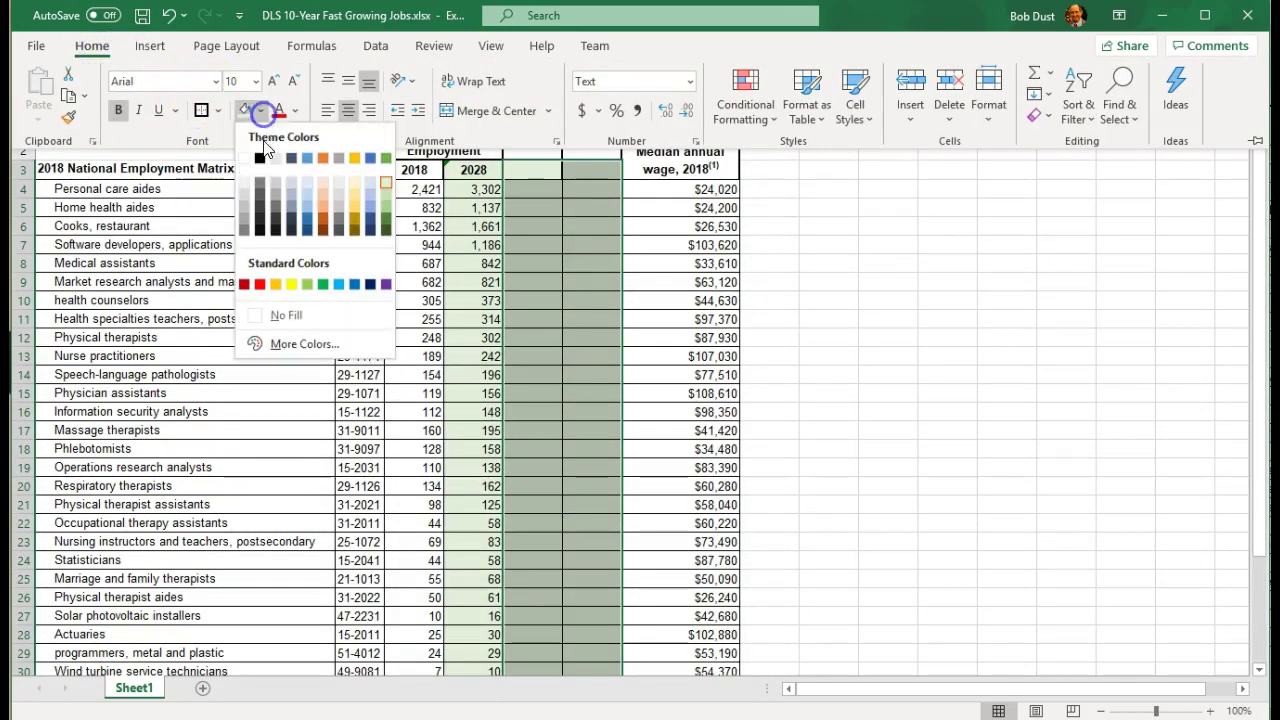
{"action": "left_click", "coordinate": [245, 160]}
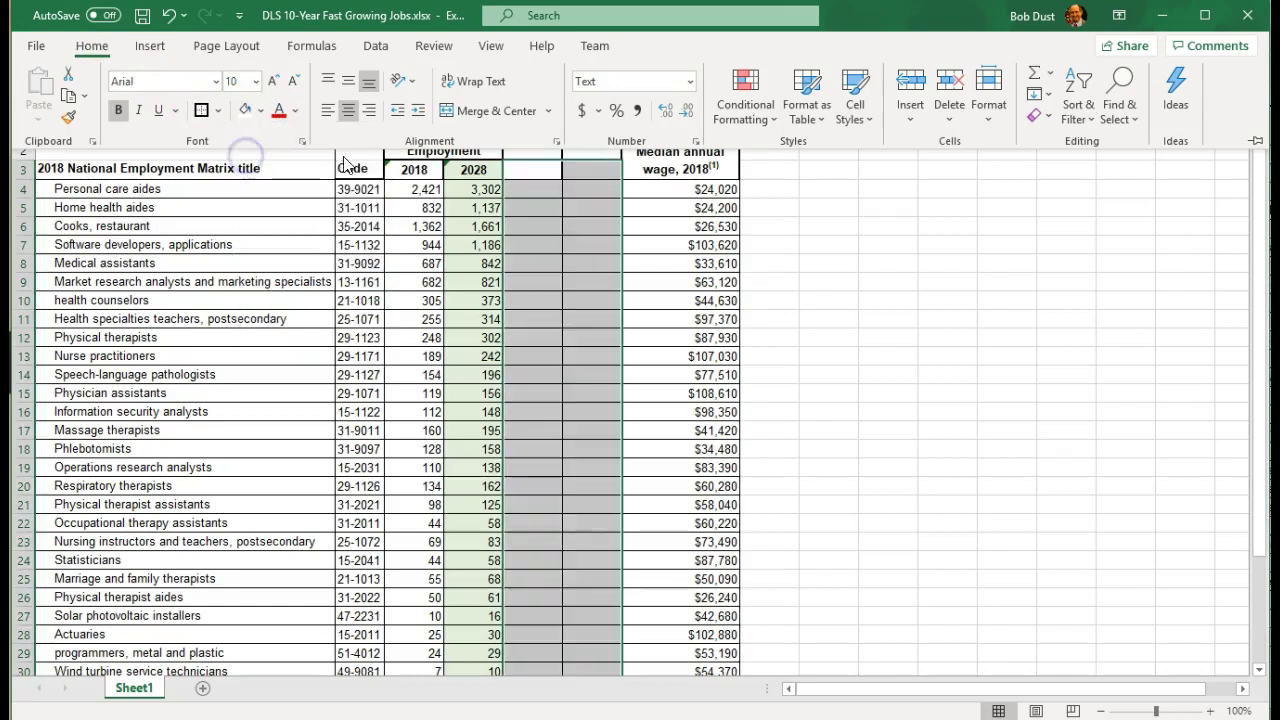
Enter the heading "Change 2018--2028" in cell E2 above the new columns
{"action": "left_click", "coordinate": [533, 172]}
{"action": "left_click", "coordinate": [533, 150]}
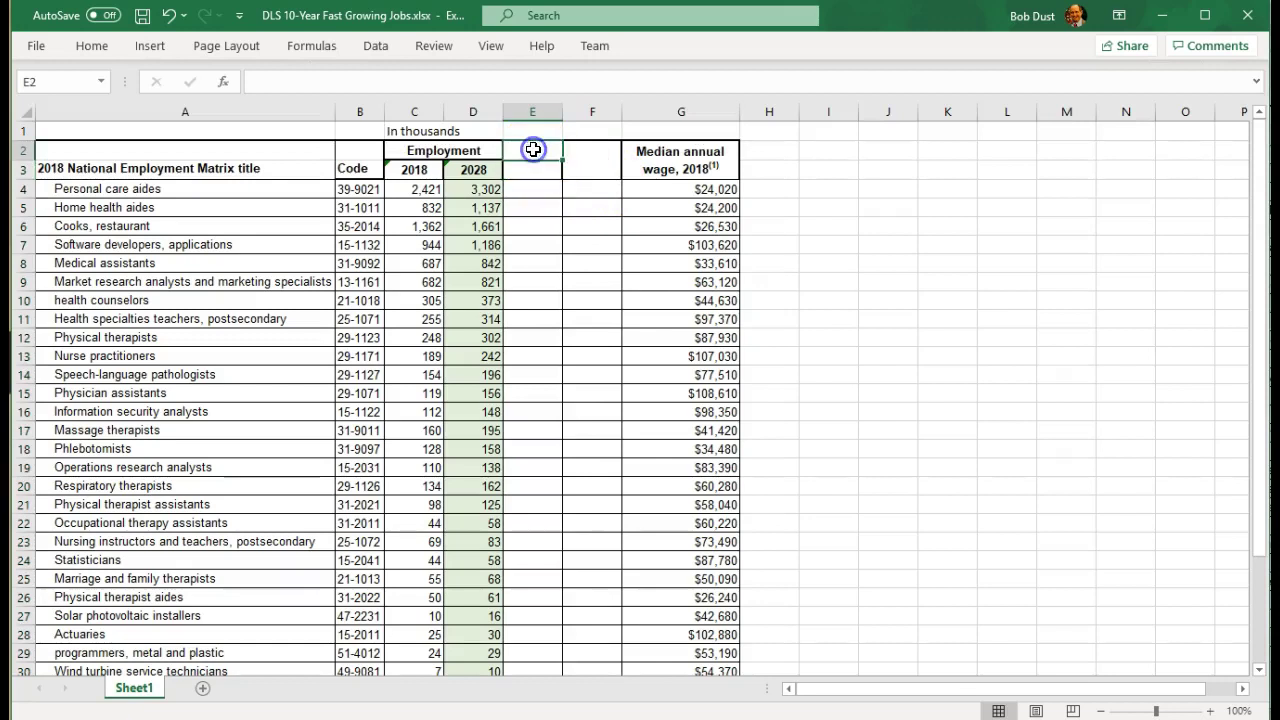
{"action": "type", "text": "Change"}
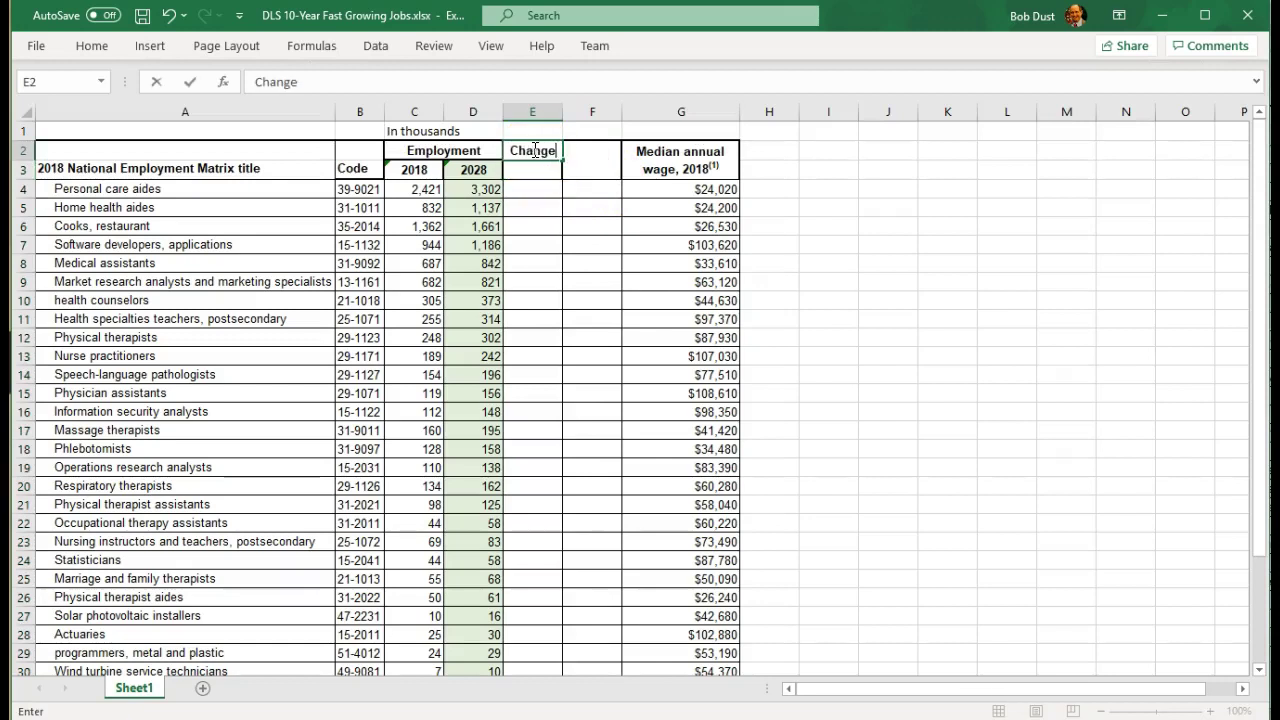
{"action": "type", "text": " 2018--"}
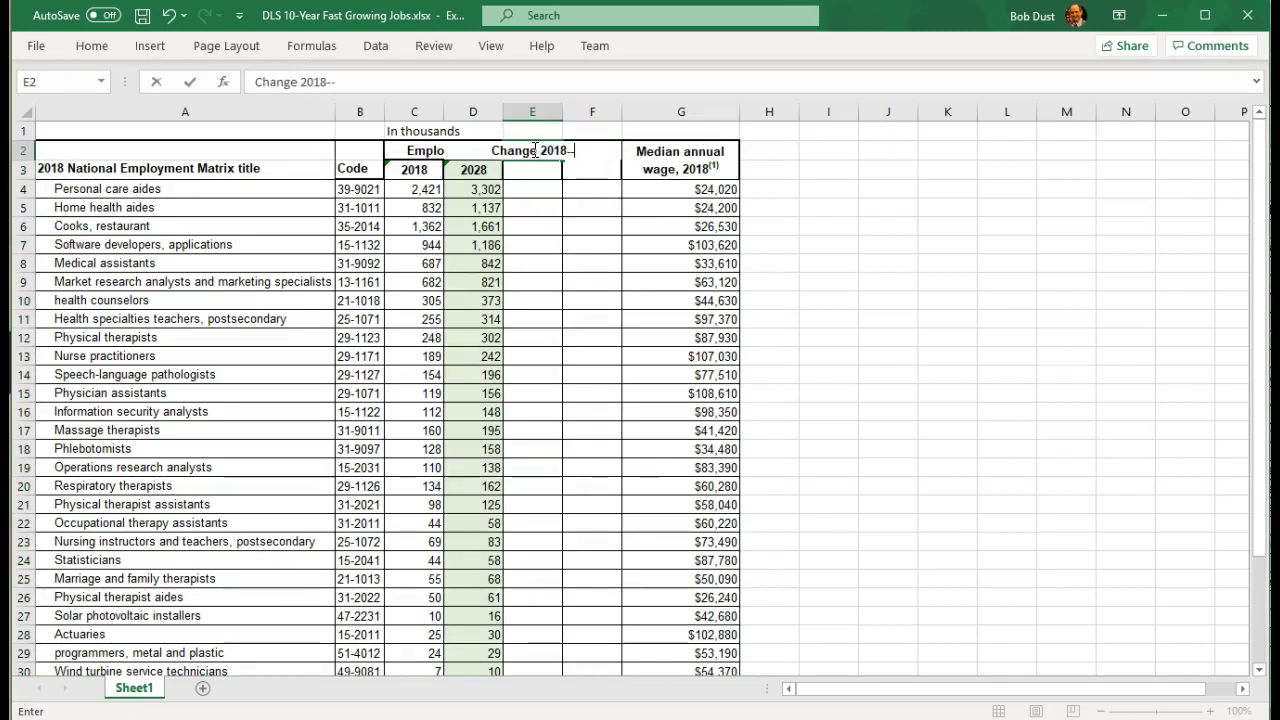
{"action": "type", "text": "2028"}
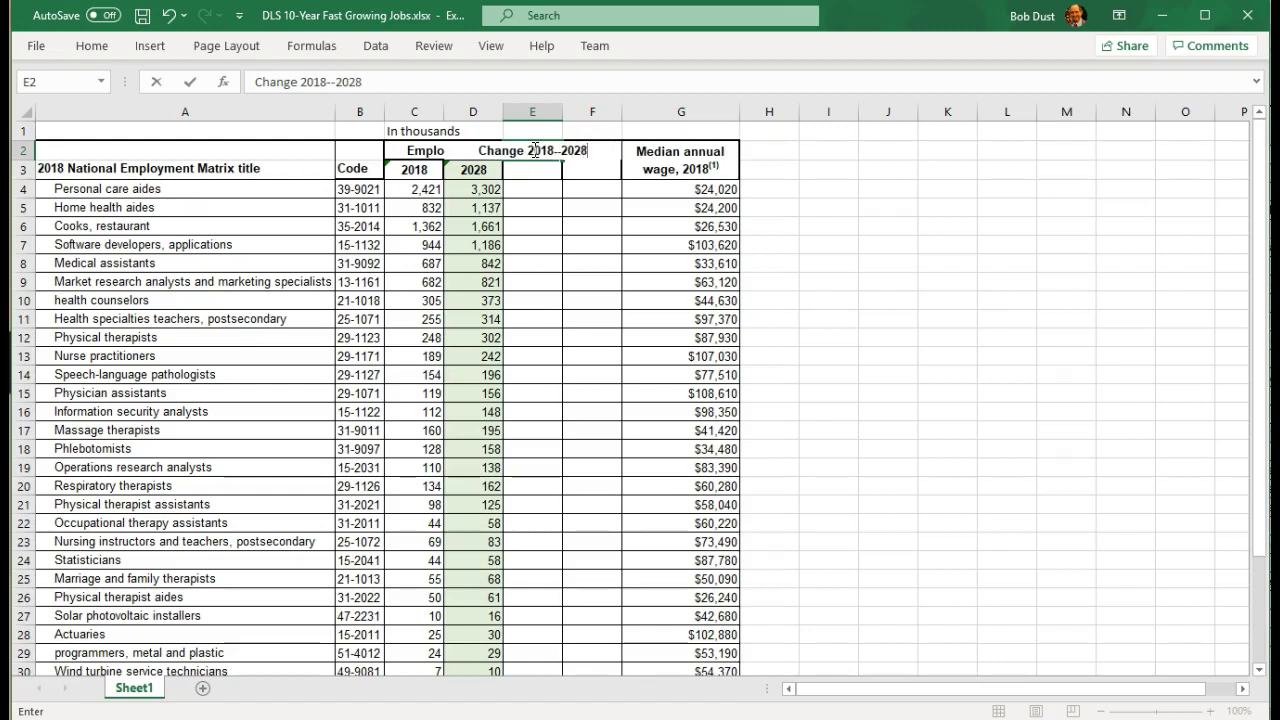
{"action": "key", "text": "Return"}
Enter the subheadings "Number" in E3 and "Percent" in F3
{"action": "type", "text": "Number"}
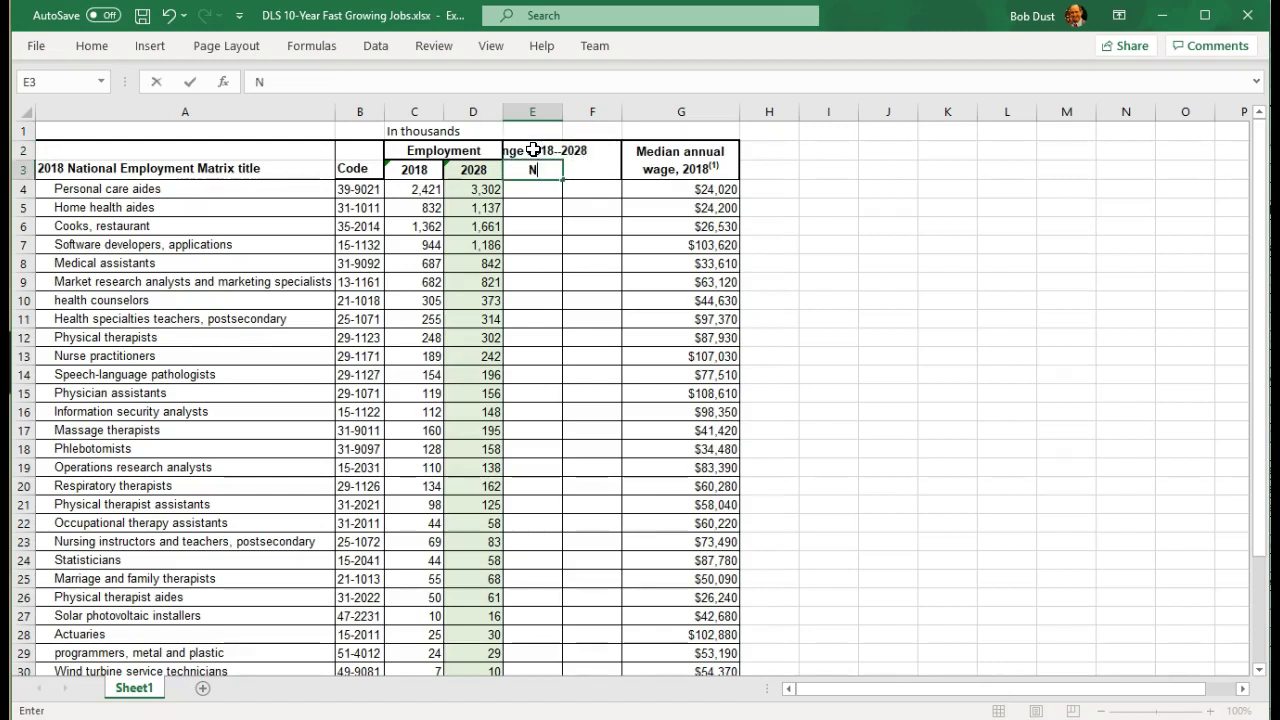
{"action": "key", "text": "Tab"}
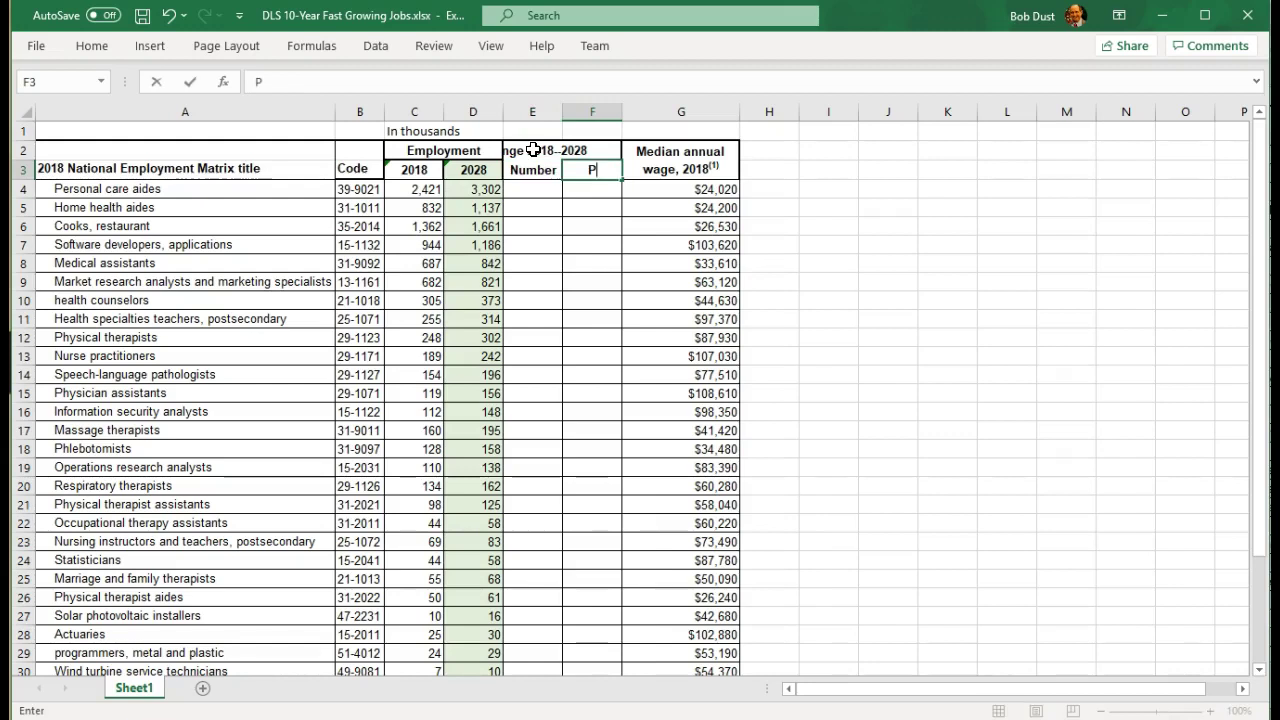
{"action": "key", "text": "Return"}
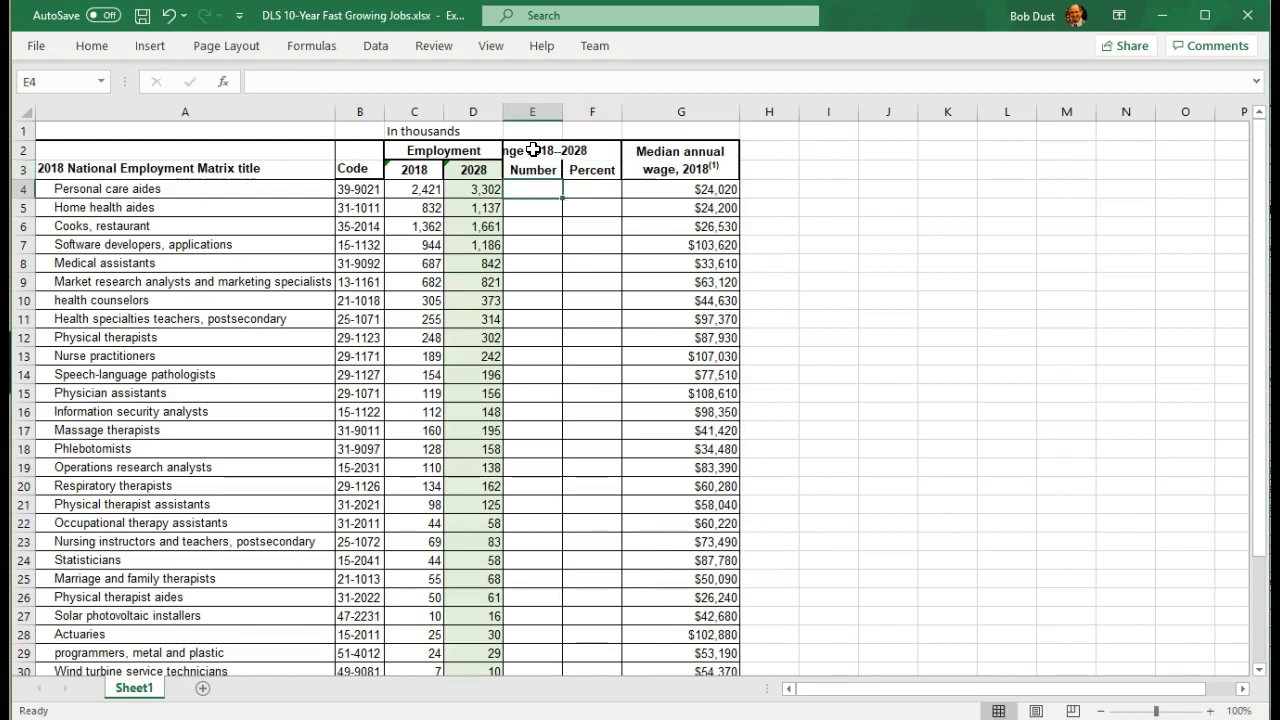
Merge and center the "Change 2018--2028" heading across cells E2 and F2
{"action": "left_click", "coordinate": [533, 149]}
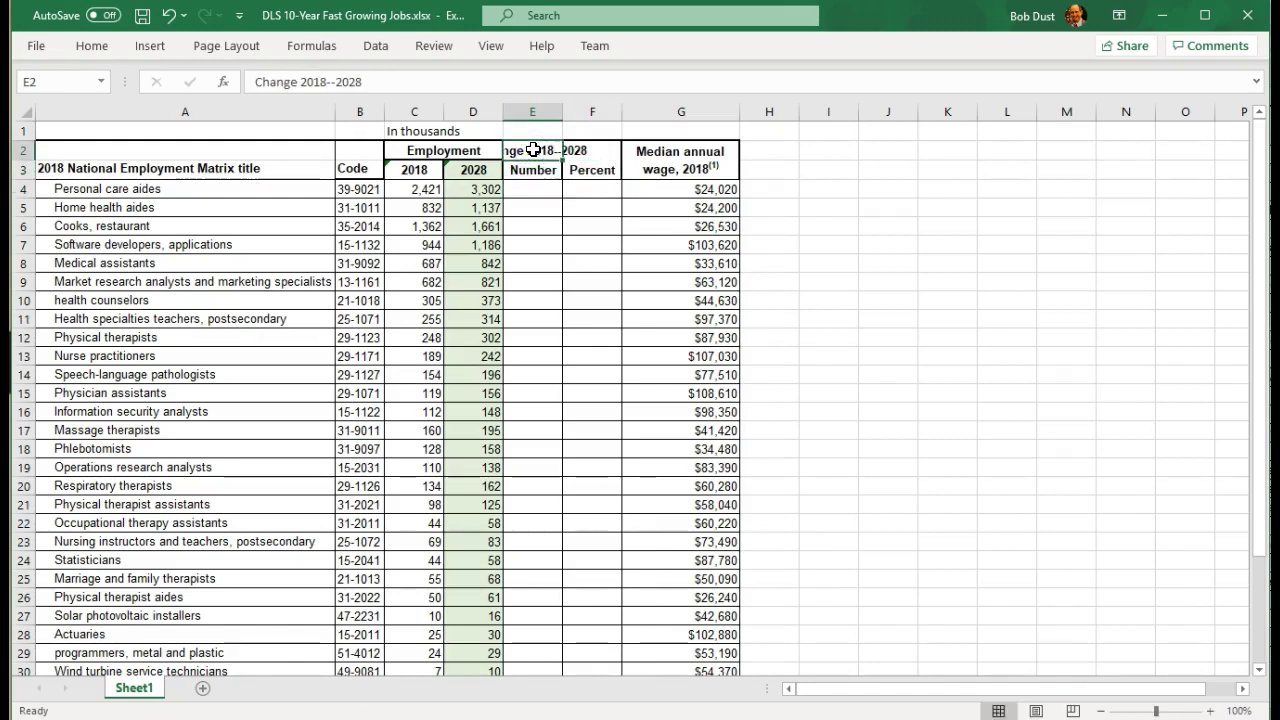
{"action": "left_click", "coordinate": [595, 150], "text": "shift"}
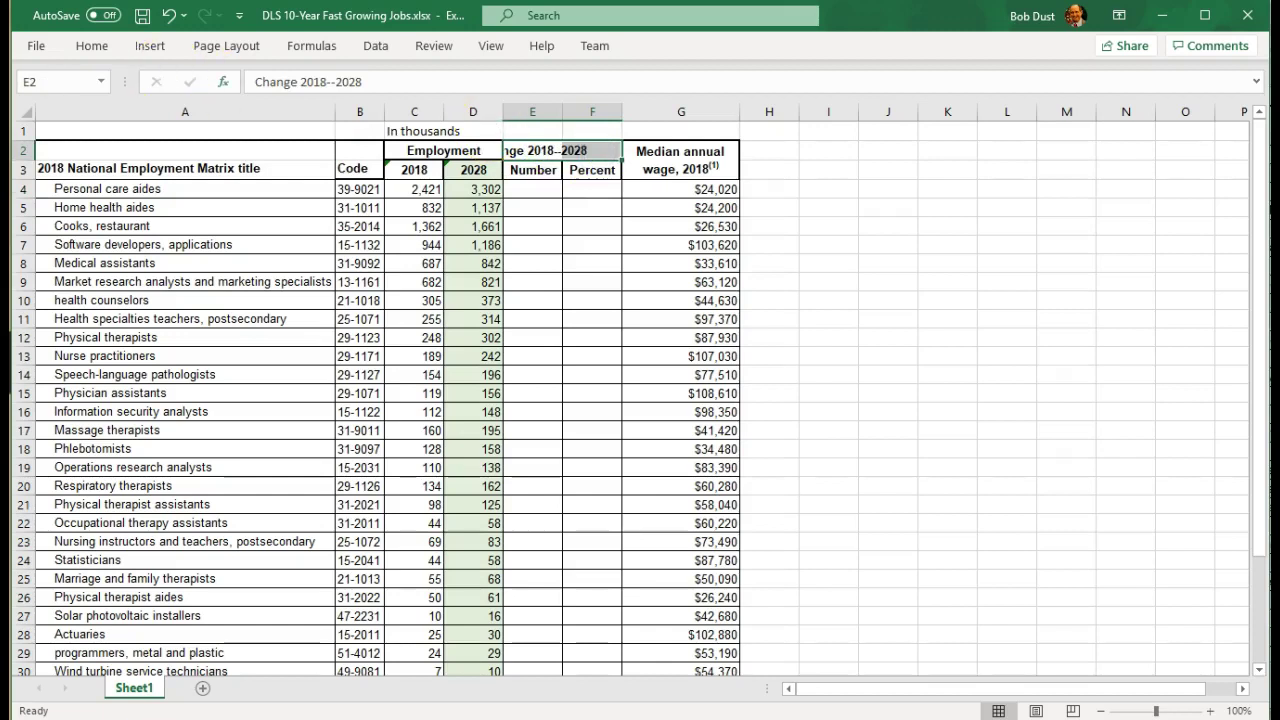
{"action": "left_click", "coordinate": [90, 46]}
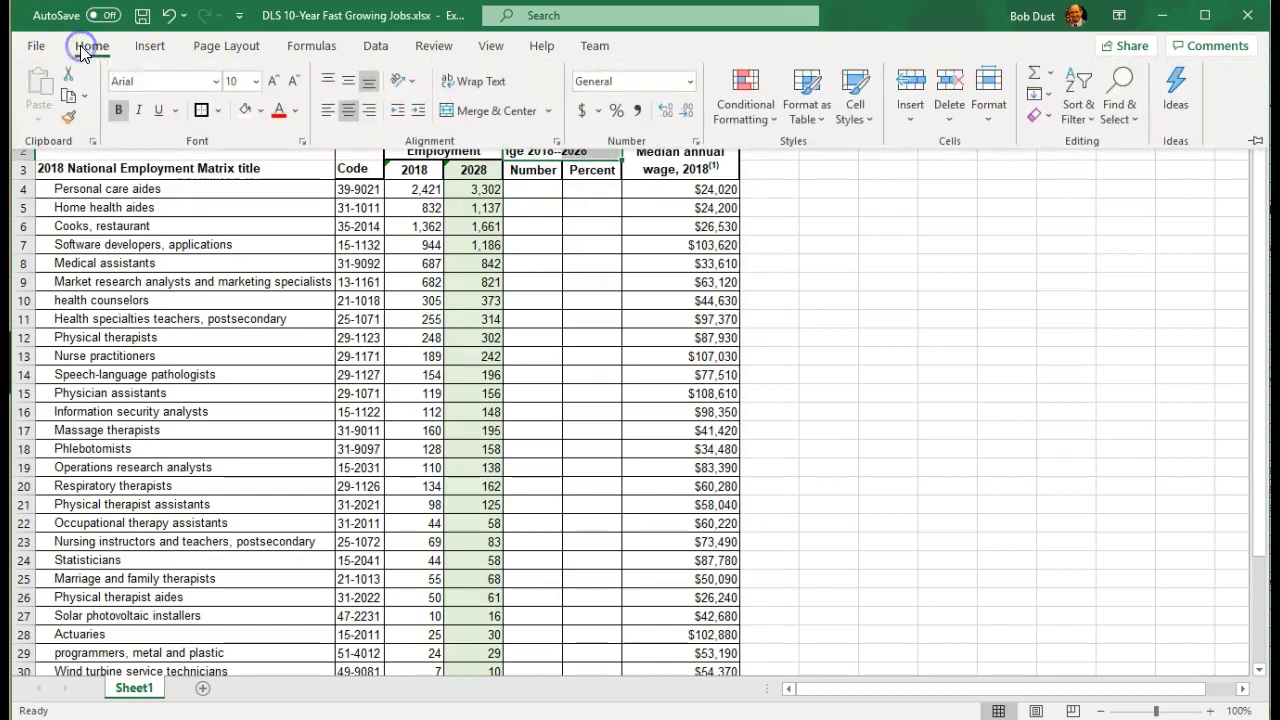
{"action": "left_click", "coordinate": [474, 114]}
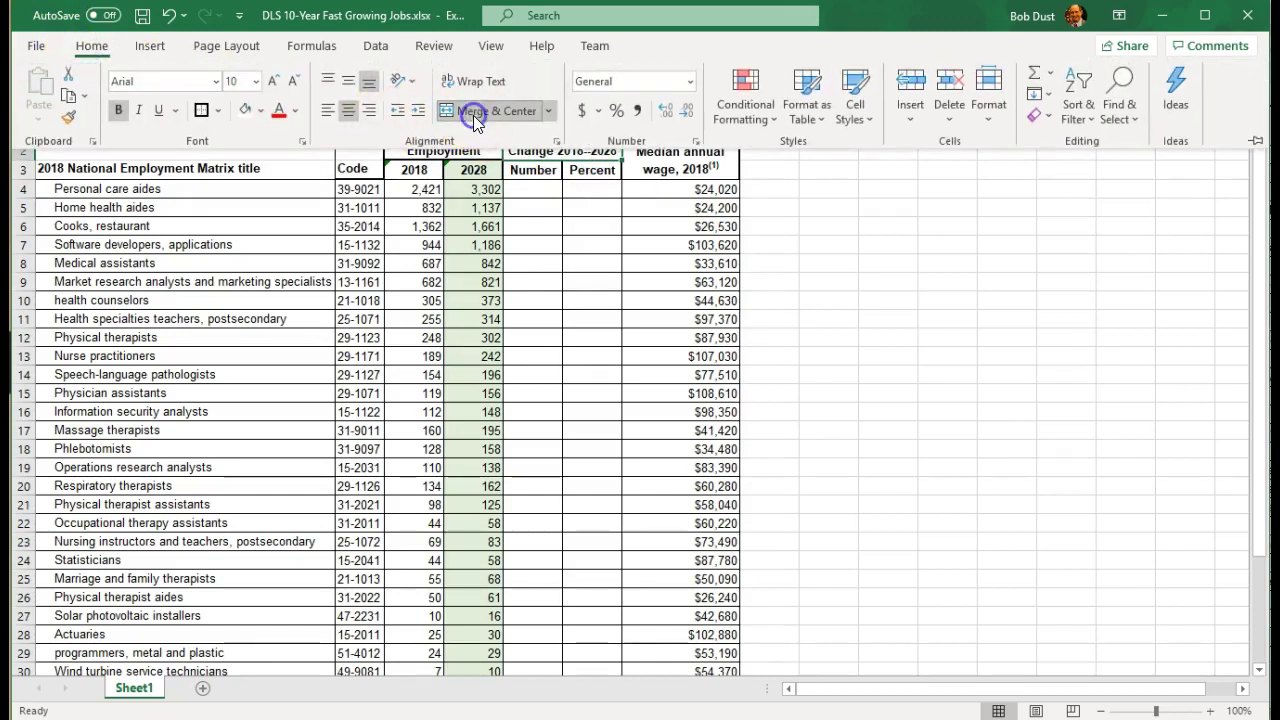
{"action": "left_click", "coordinate": [535, 188]}
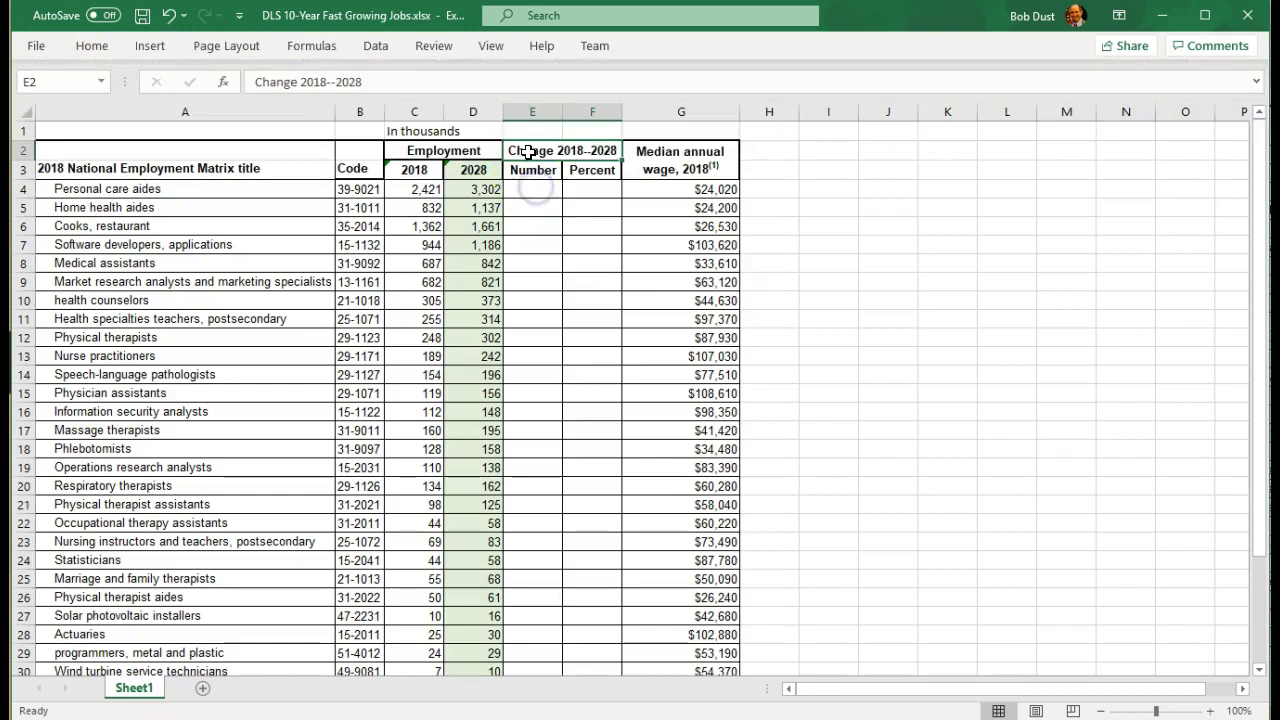
Enter the formula =D4-C4 in cell E4 to calculate the change in the number of personal care aides
{"action": "left_click", "coordinate": [528, 190]}
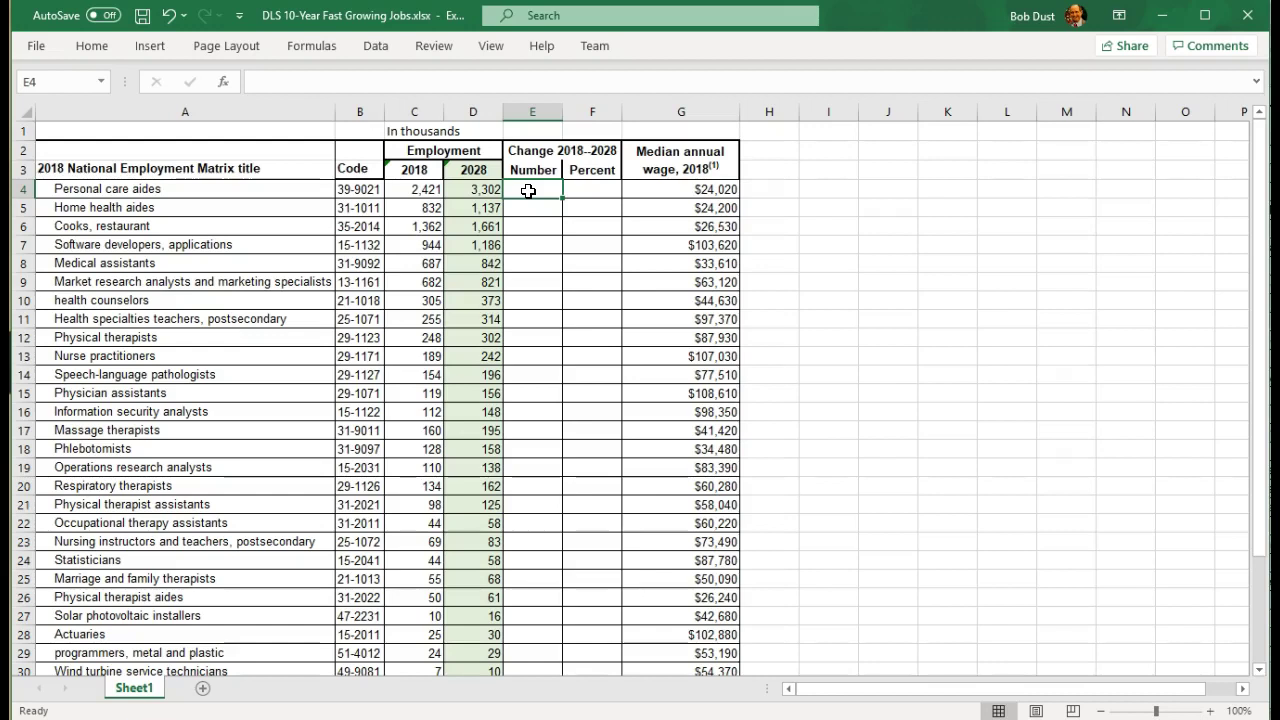
{"action": "type", "text": "="}
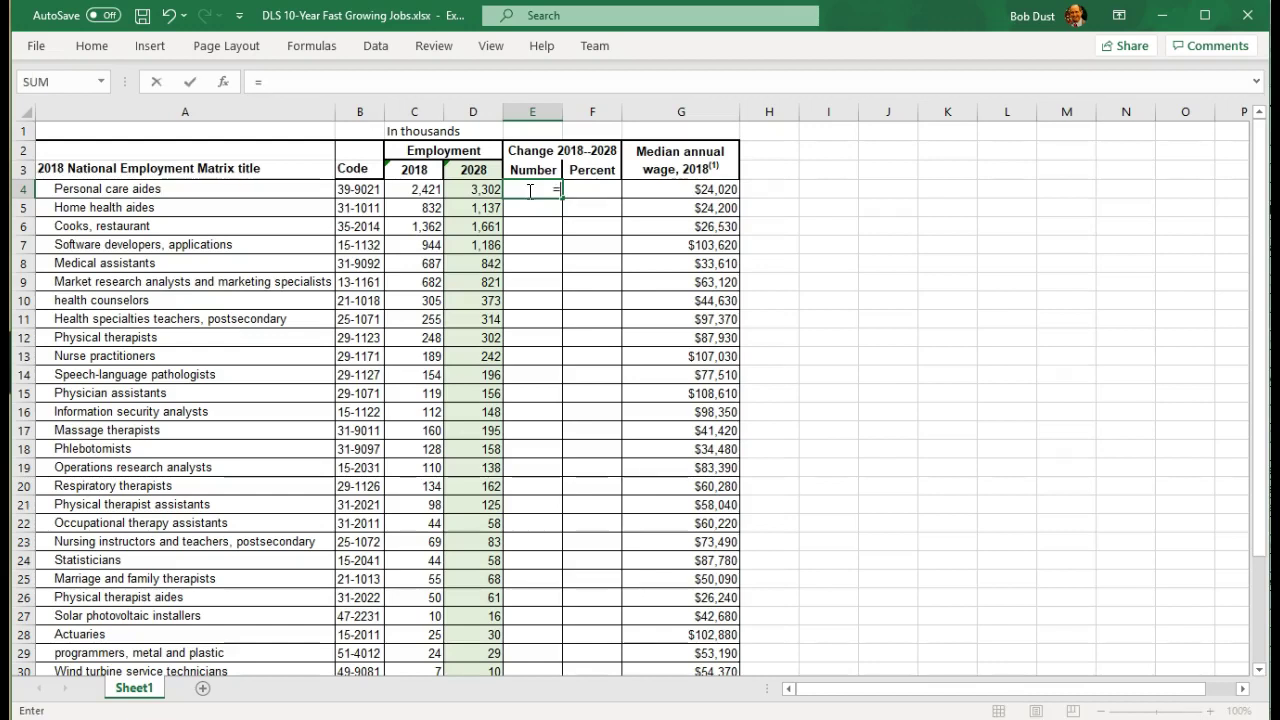
{"action": "type", "text": "d4-c"}
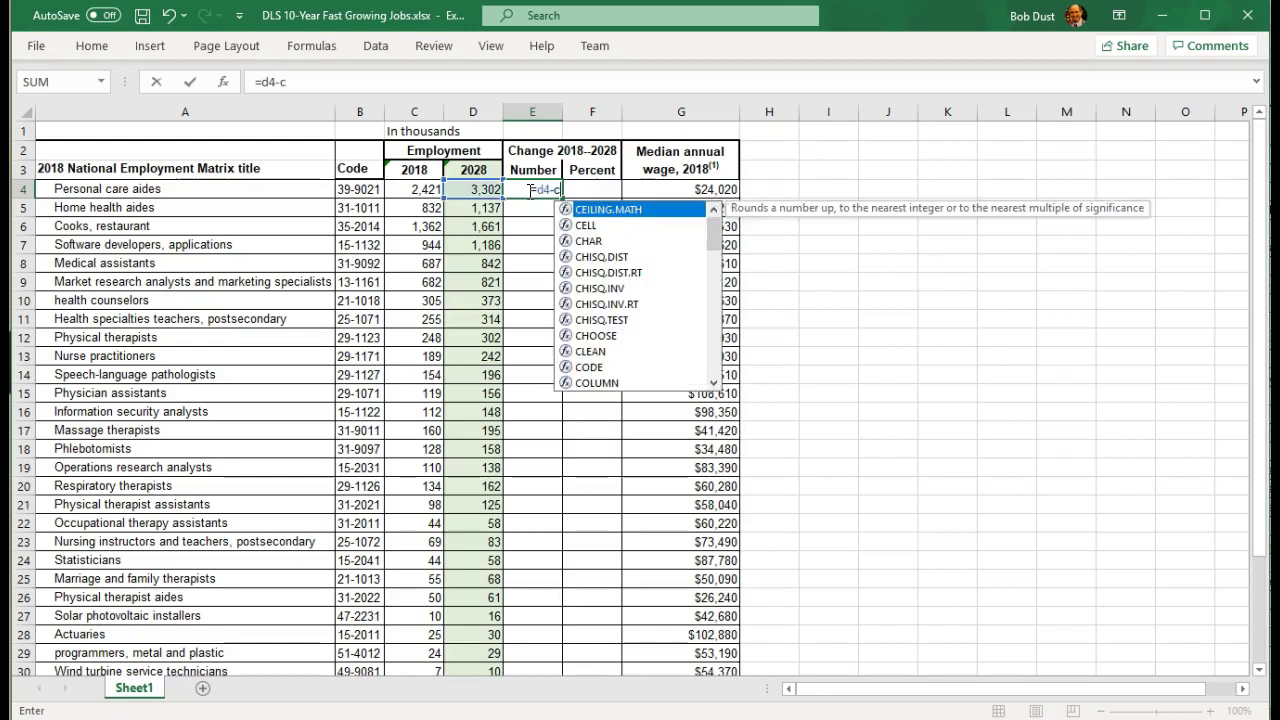
{"action": "type", "text": "4"}
{"action": "key", "text": "Return"}
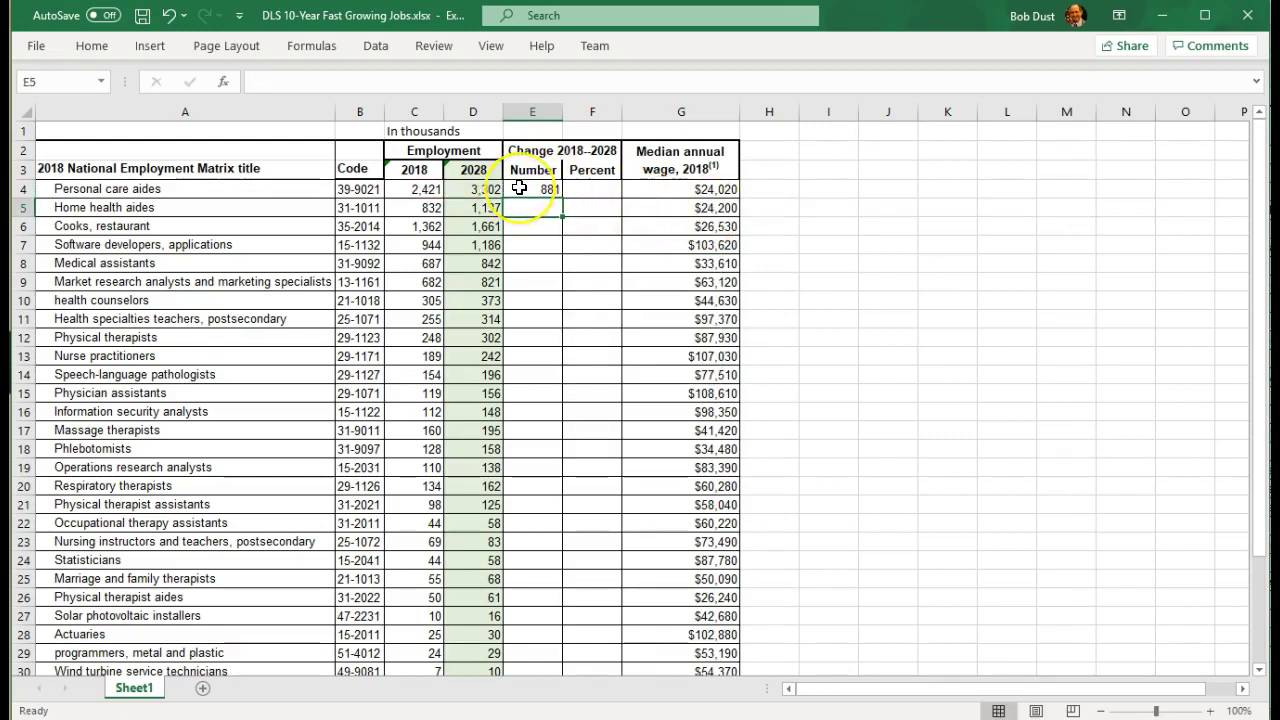
{"action": "left_click", "coordinate": [524, 189]}
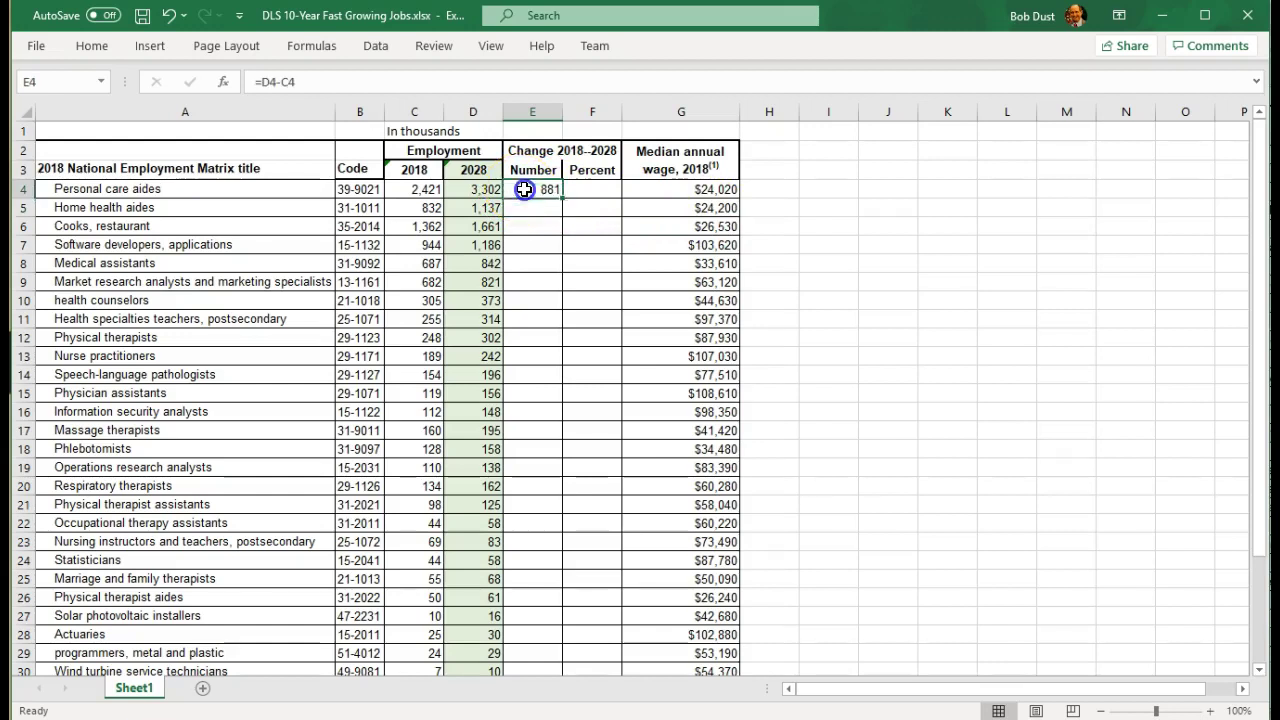
Enter the formula =E4/$C4 in cell F4 to calculate the percent change for personal care aides
{"action": "left_click", "coordinate": [580, 189]}
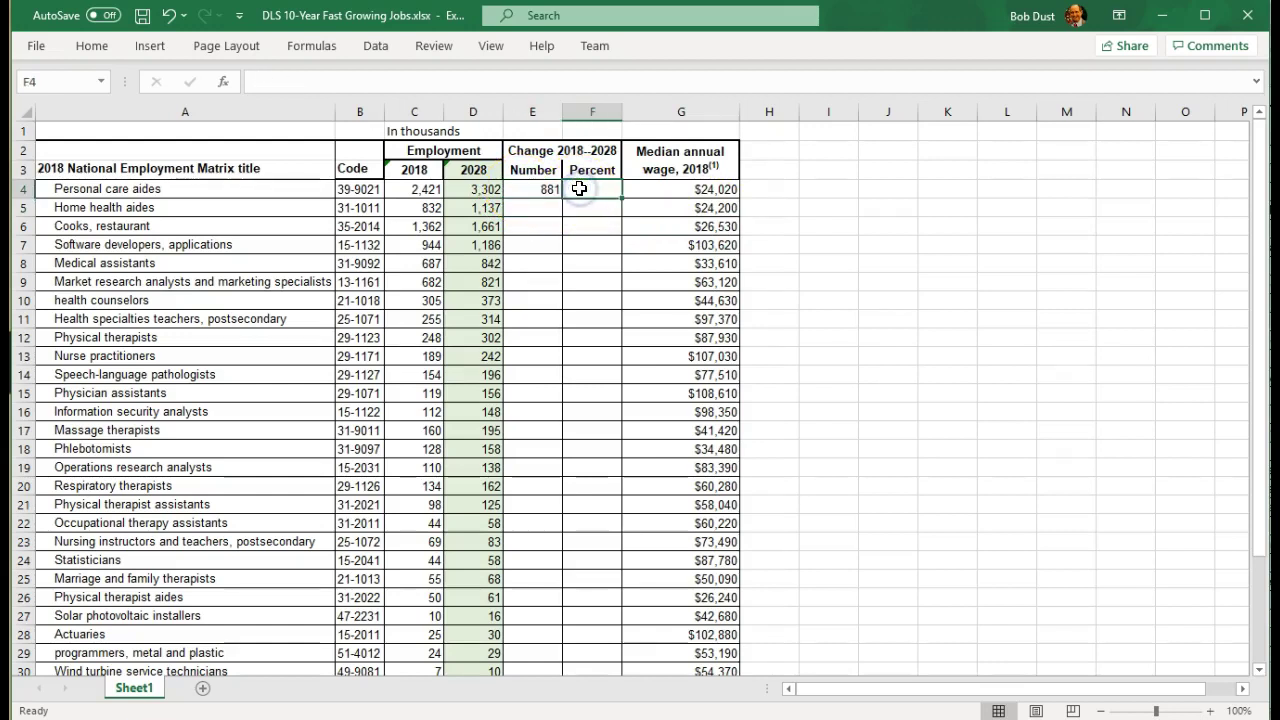
{"action": "type", "text": "="}
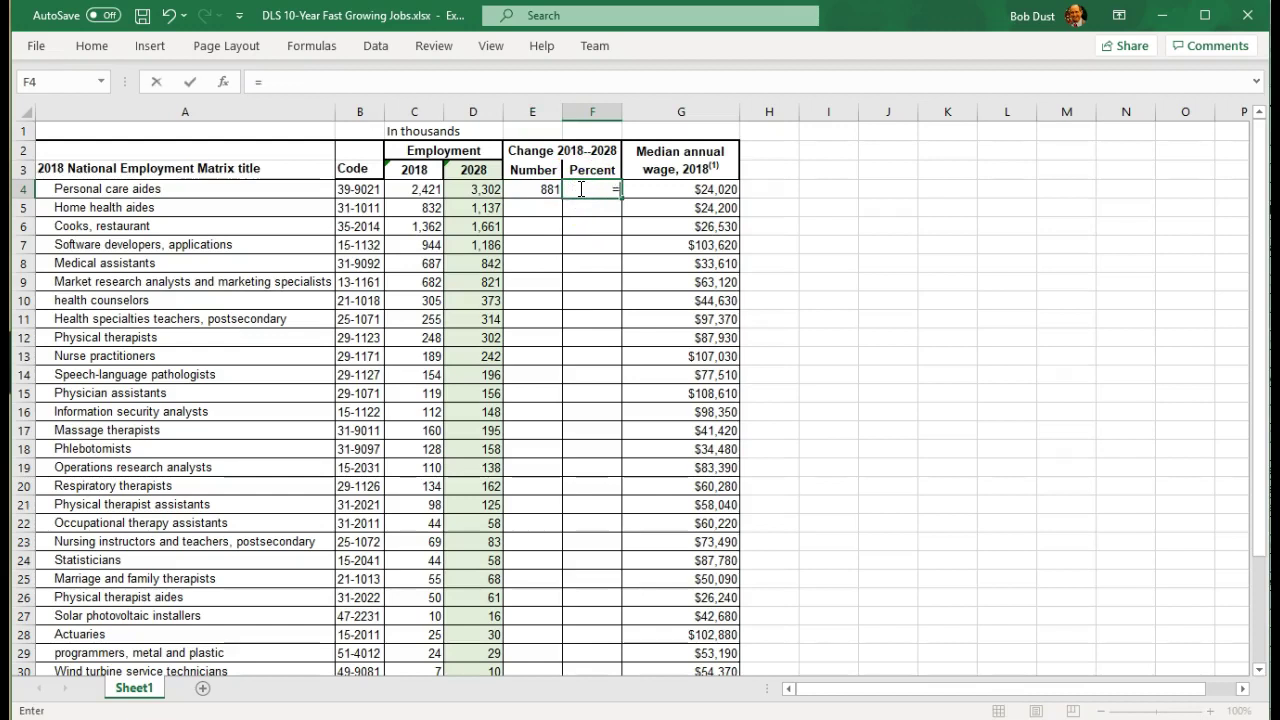
{"action": "type", "text": "e4"}
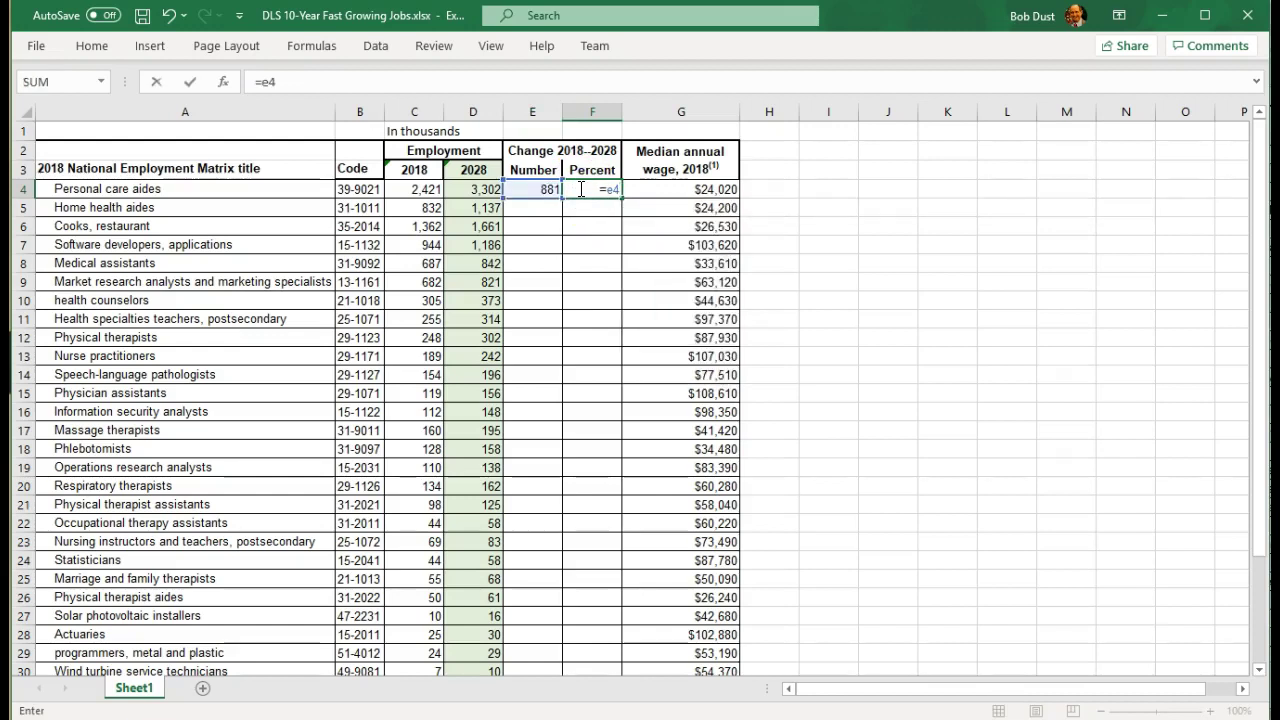
{"action": "type", "text": "/$c4"}
{"action": "key", "text": "Return"}
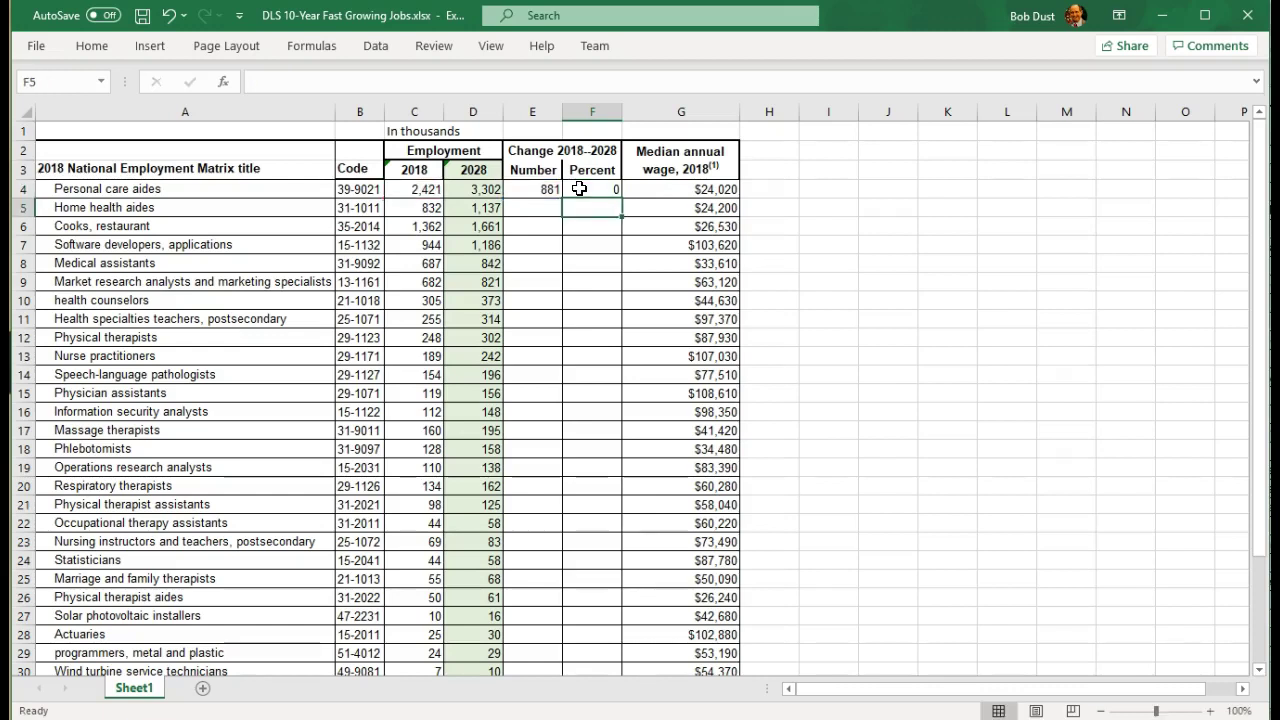
Format the percent change in cell F4 as a percentage
{"action": "left_click", "coordinate": [579, 188]}
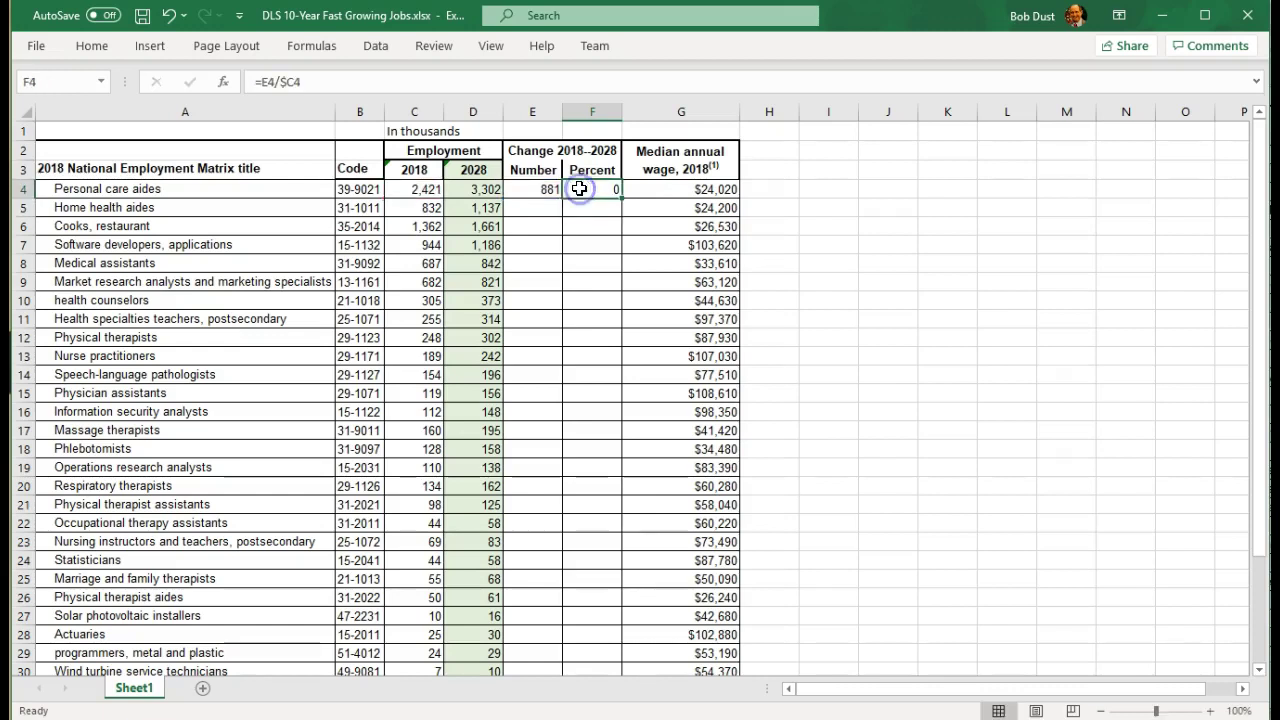
{"action": "left_click", "coordinate": [90, 47]}
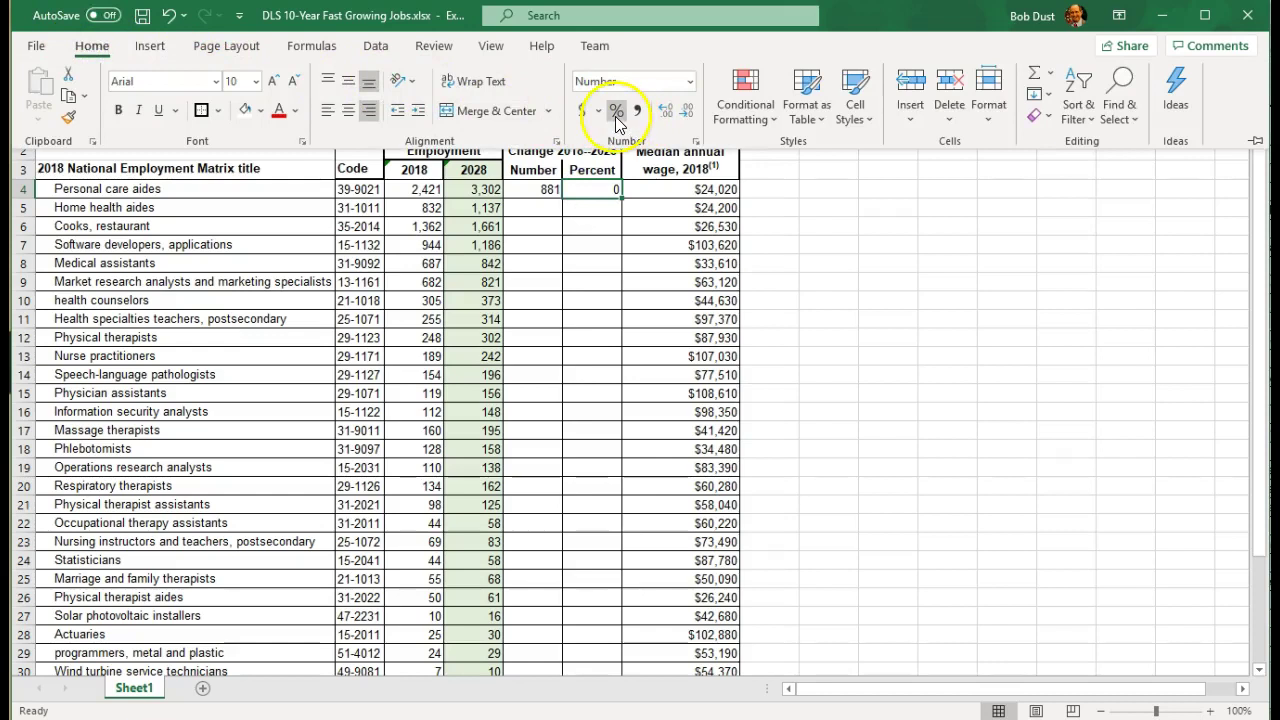
{"action": "left_click", "coordinate": [616, 112]}
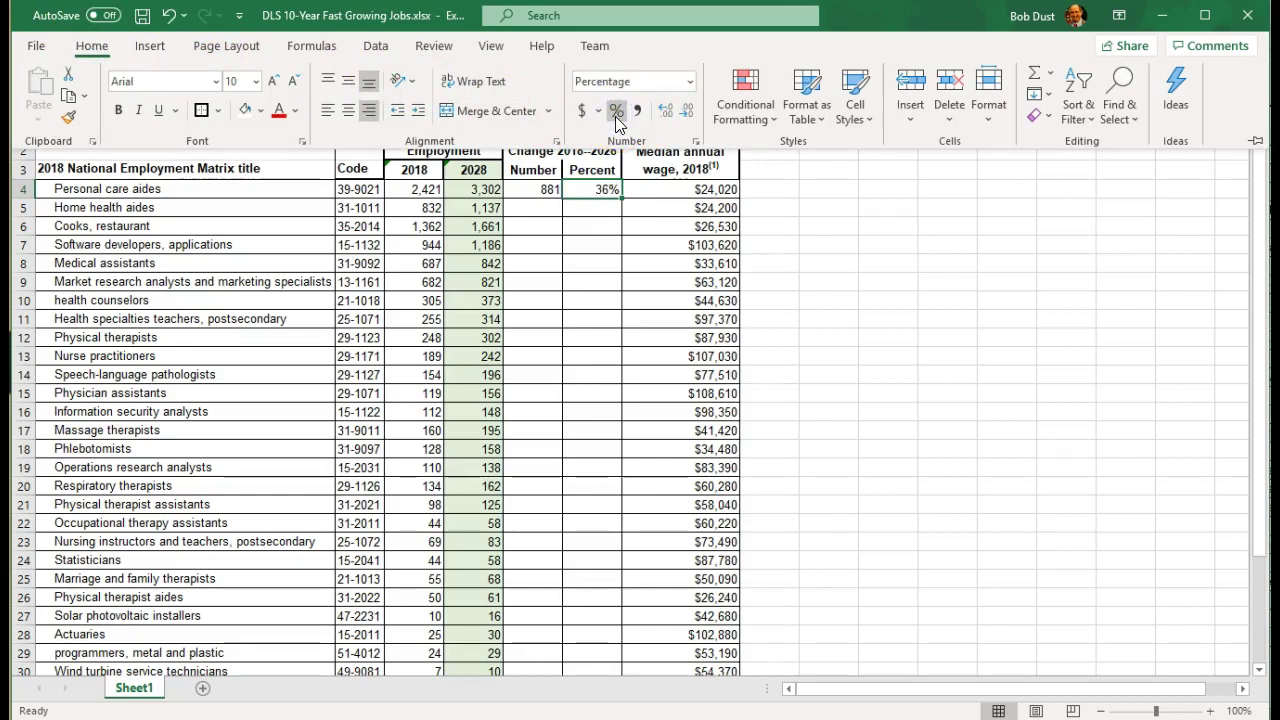
{"action": "left_click", "coordinate": [580, 190]}
Fill the formulas in E4 and F4 down through row 33, and check the formulas in E4 and E5
{"action": "left_click", "coordinate": [533, 189]}
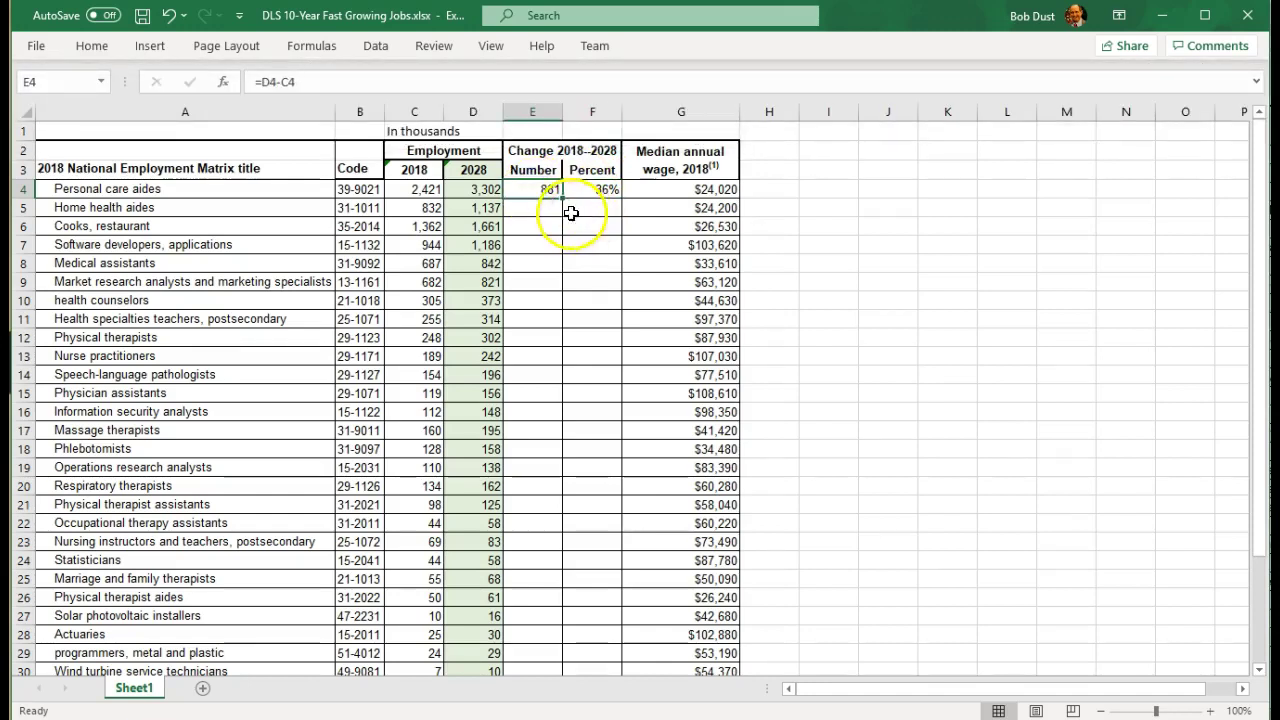
{"action": "left_click", "coordinate": [596, 190], "text": "shift"}
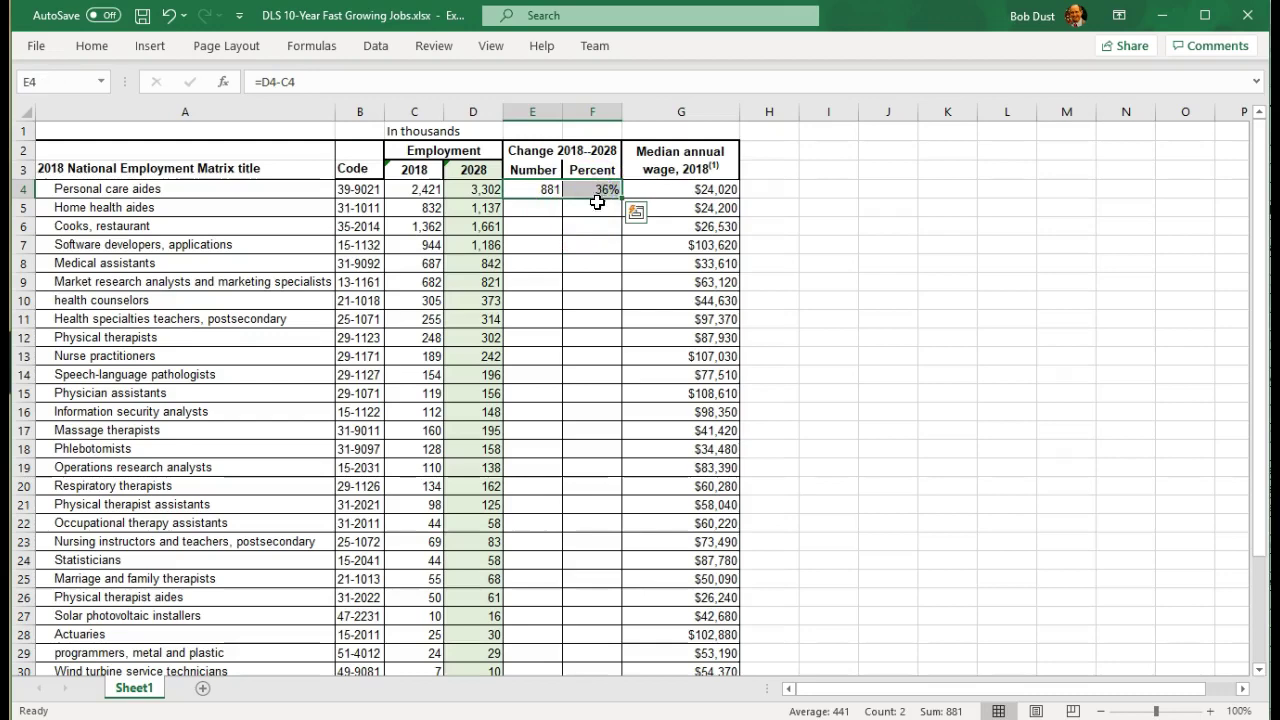
{"action": "left_click_drag", "start_coordinate": [621, 199], "coordinate": [616, 650]}
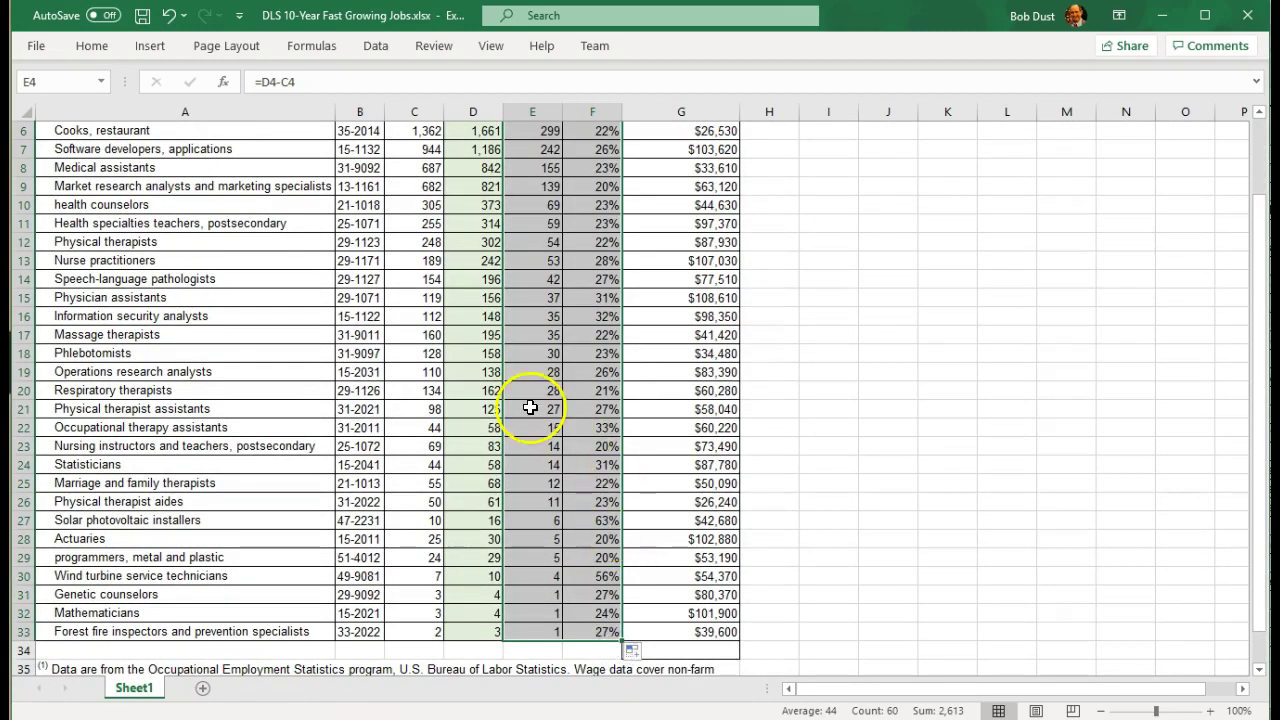
{"action": "scroll", "coordinate": [528, 400], "scroll_direction": "up", "scroll_amount": 2}
{"action": "left_click", "coordinate": [551, 193]}
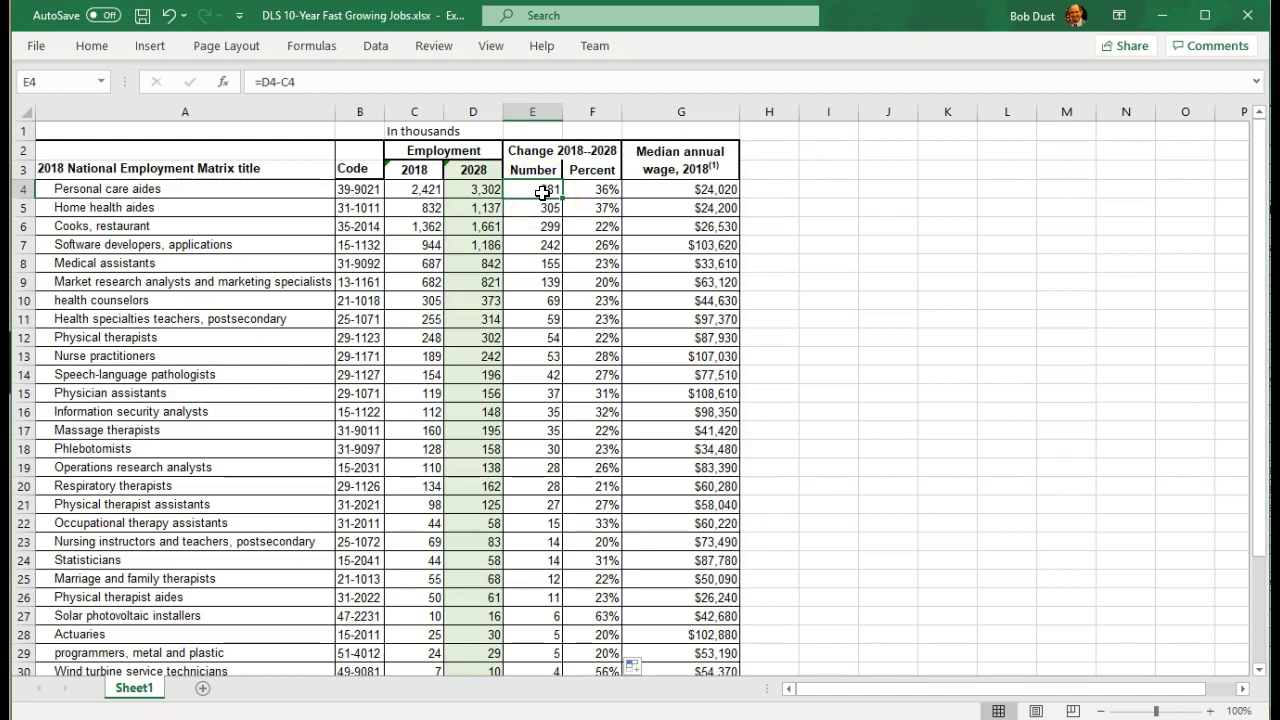
{"action": "left_click", "coordinate": [543, 210]}
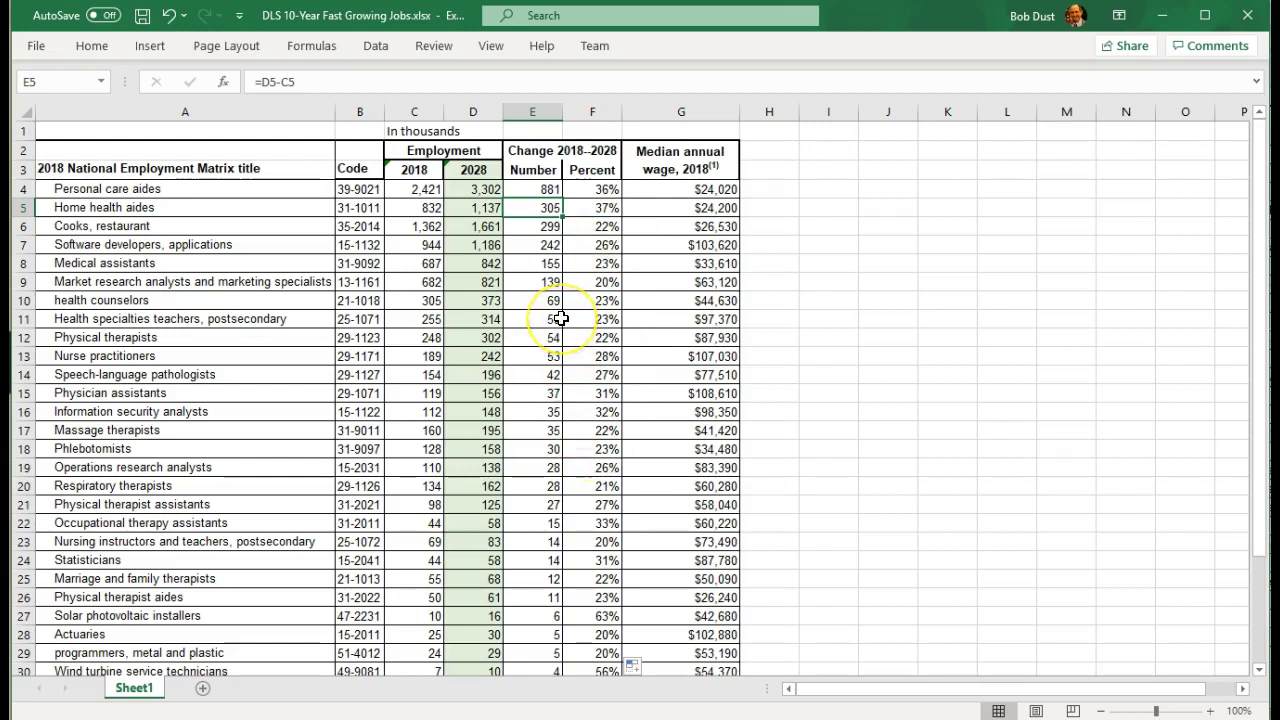
Add a conditional formatting rule to E4:E33 that marks values greater than 100 with Yellow Fill with Dark Yellow Text
{"action": "left_click", "coordinate": [536, 188]}
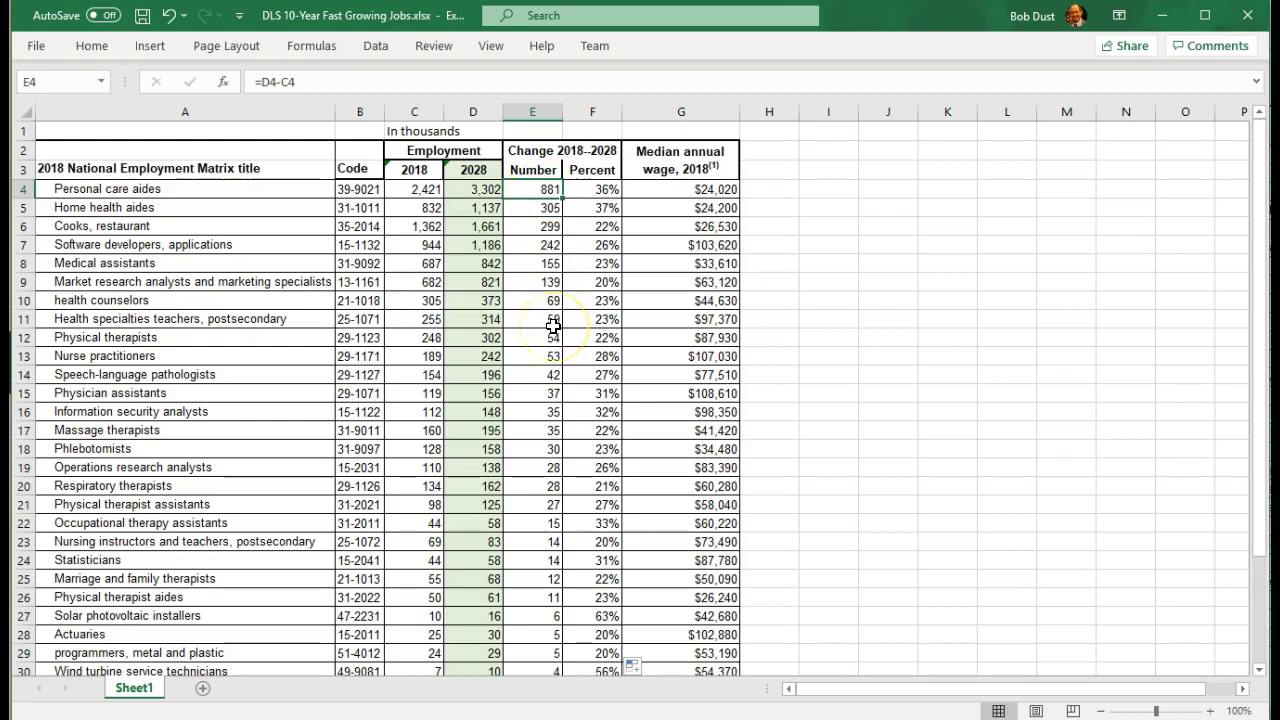
{"action": "scroll", "coordinate": [553, 326], "scroll_direction": "down", "scroll_amount": 3}
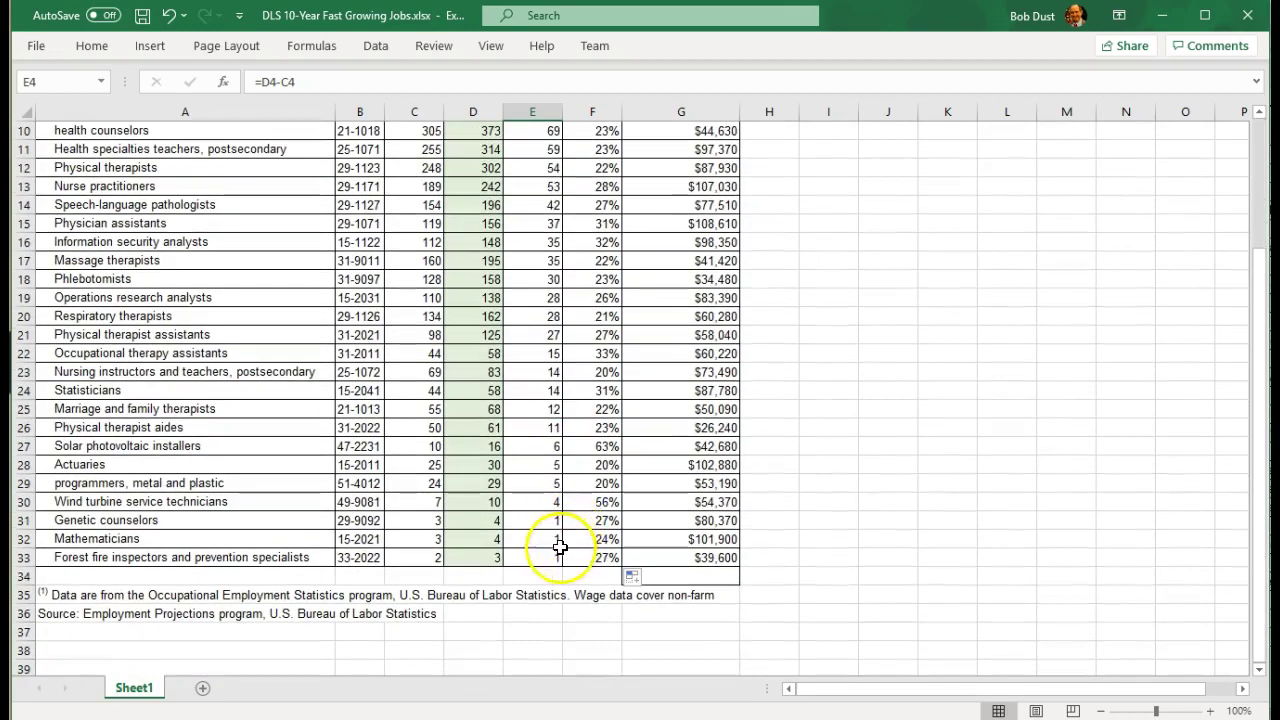
{"action": "left_click", "coordinate": [536, 561], "text": "shift"}
{"action": "scroll", "coordinate": [570, 465], "scroll_direction": "up", "scroll_amount": 3}
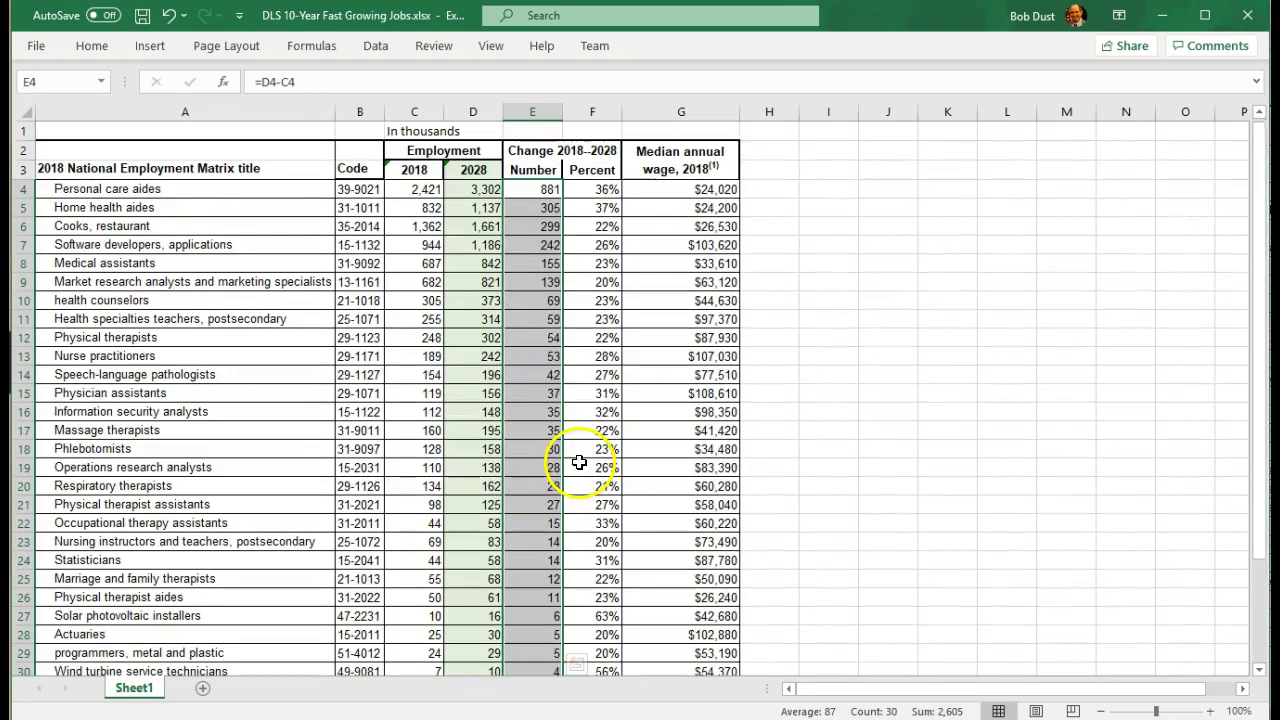
{"action": "left_click", "coordinate": [97, 45]}
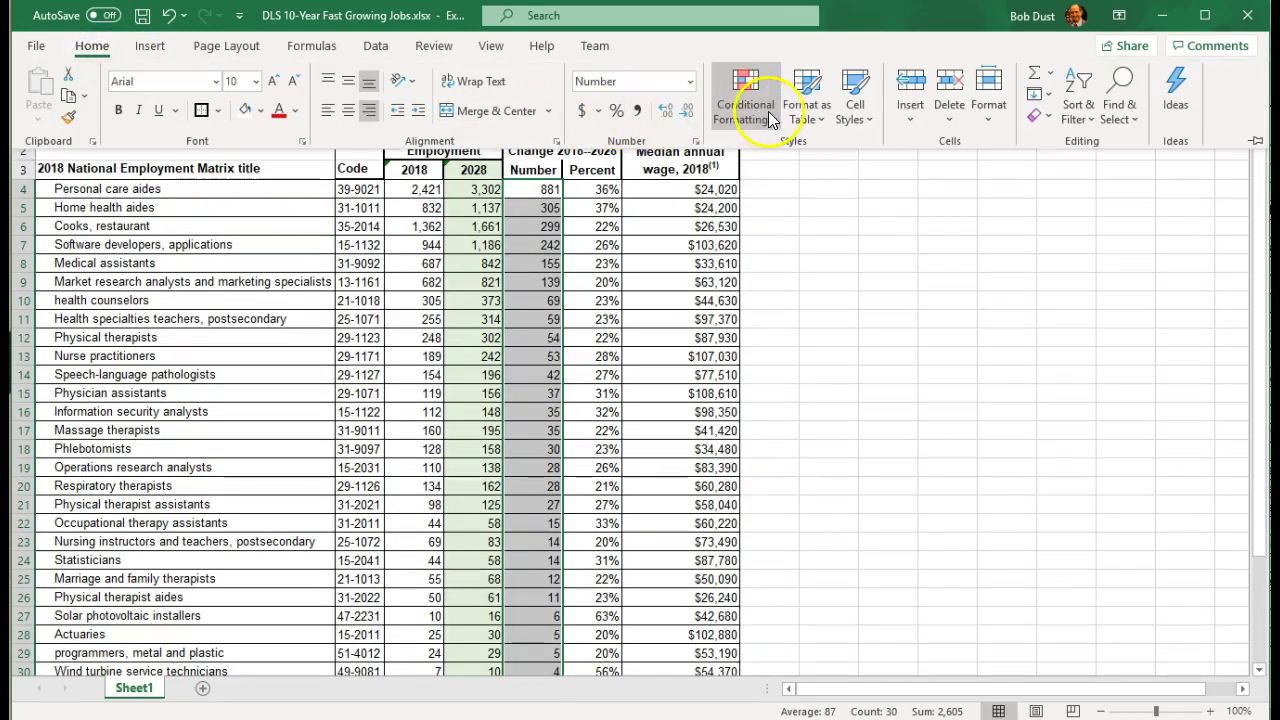
{"action": "left_click", "coordinate": [773, 113]}
{"action": "mouse_move", "coordinate": [793, 157]}
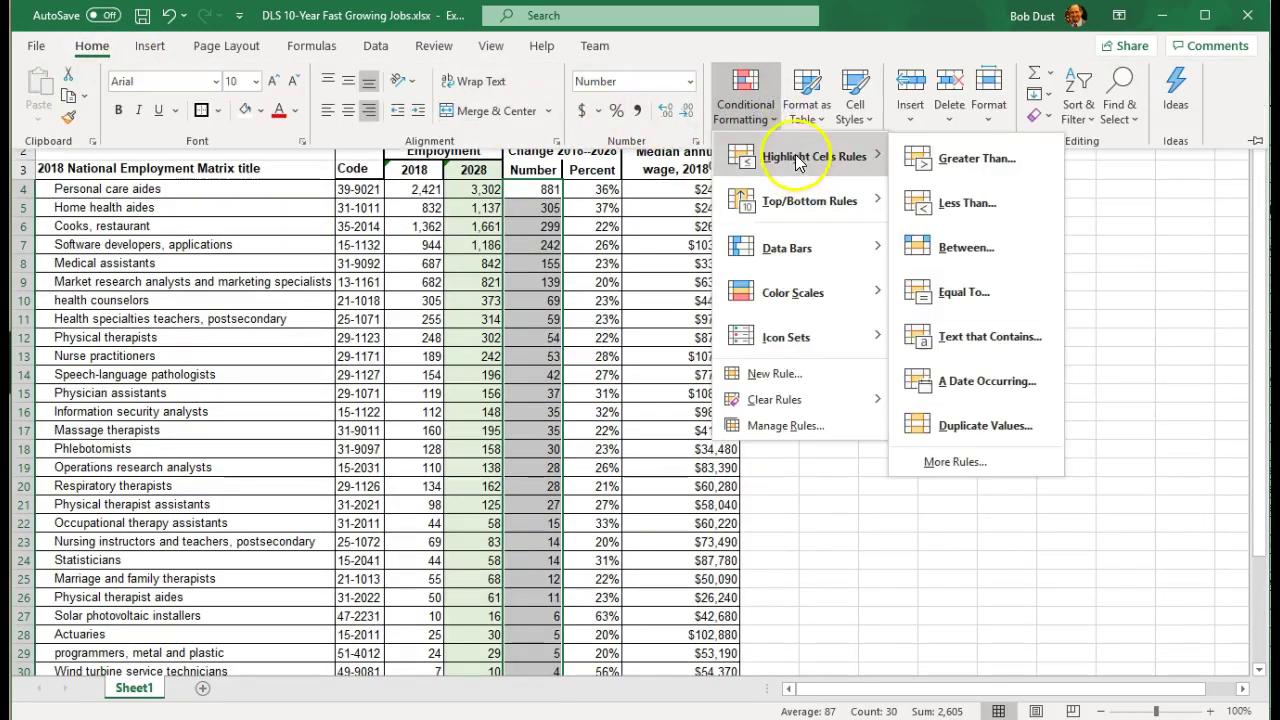
{"action": "left_click", "coordinate": [980, 160]}
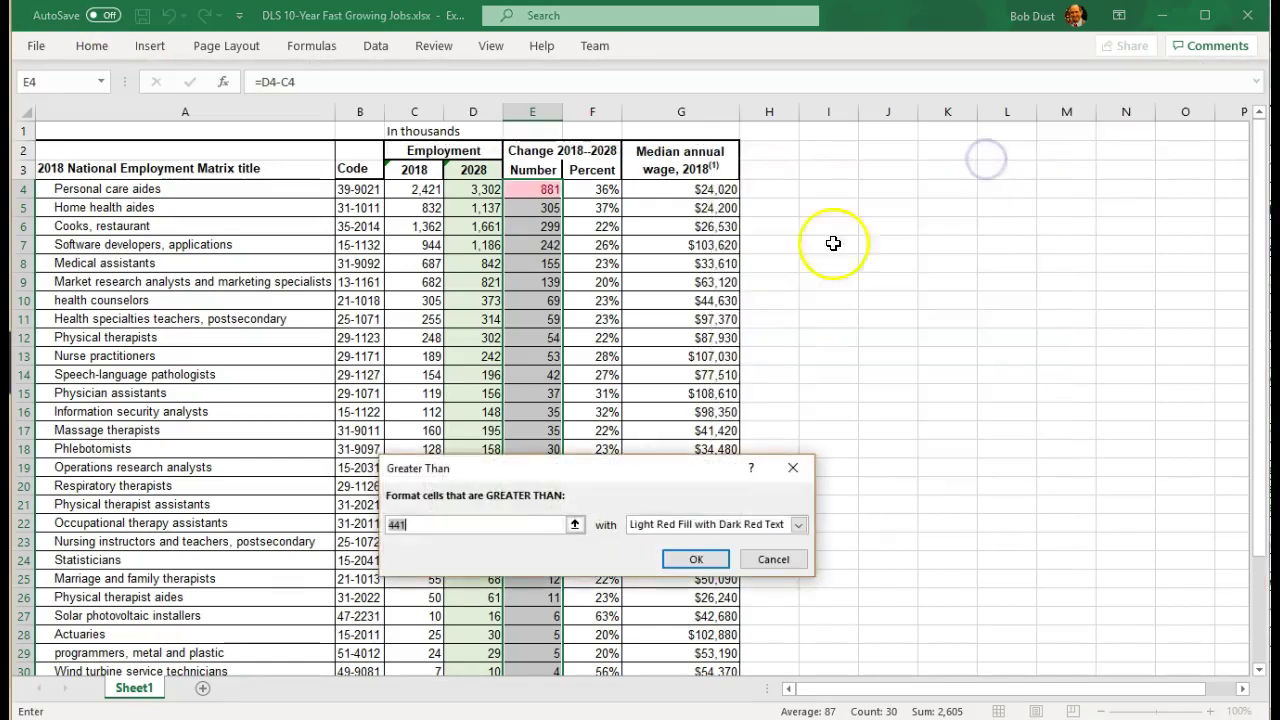
{"action": "type", "text": "100"}
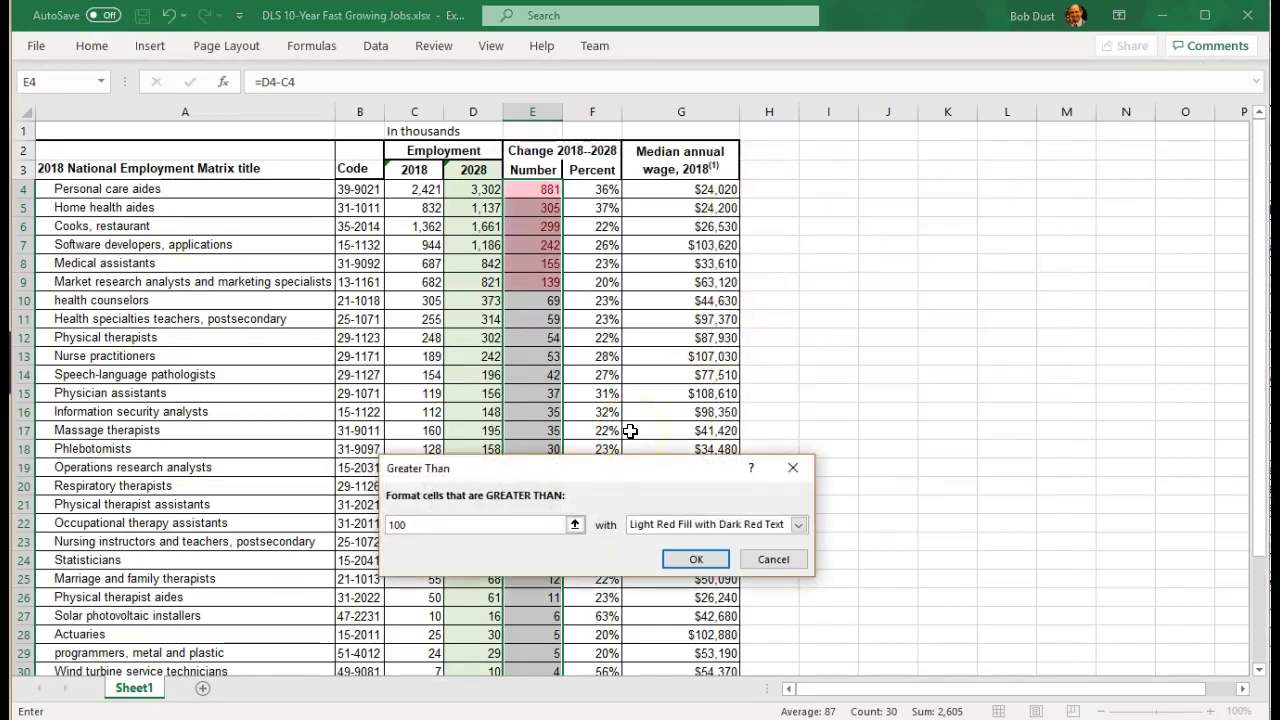
{"action": "left_click", "coordinate": [799, 524]}
{"action": "left_click", "coordinate": [705, 554]}
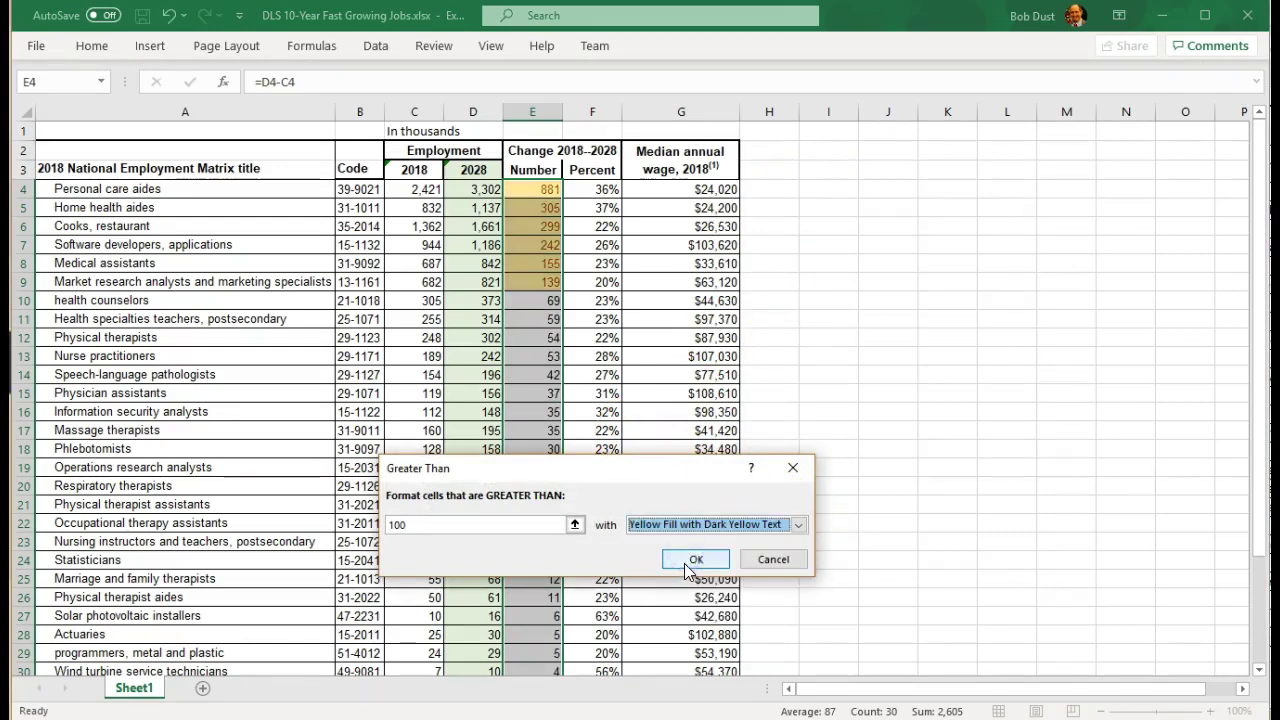
{"action": "left_click", "coordinate": [684, 560]}
{"action": "left_click", "coordinate": [589, 336]}
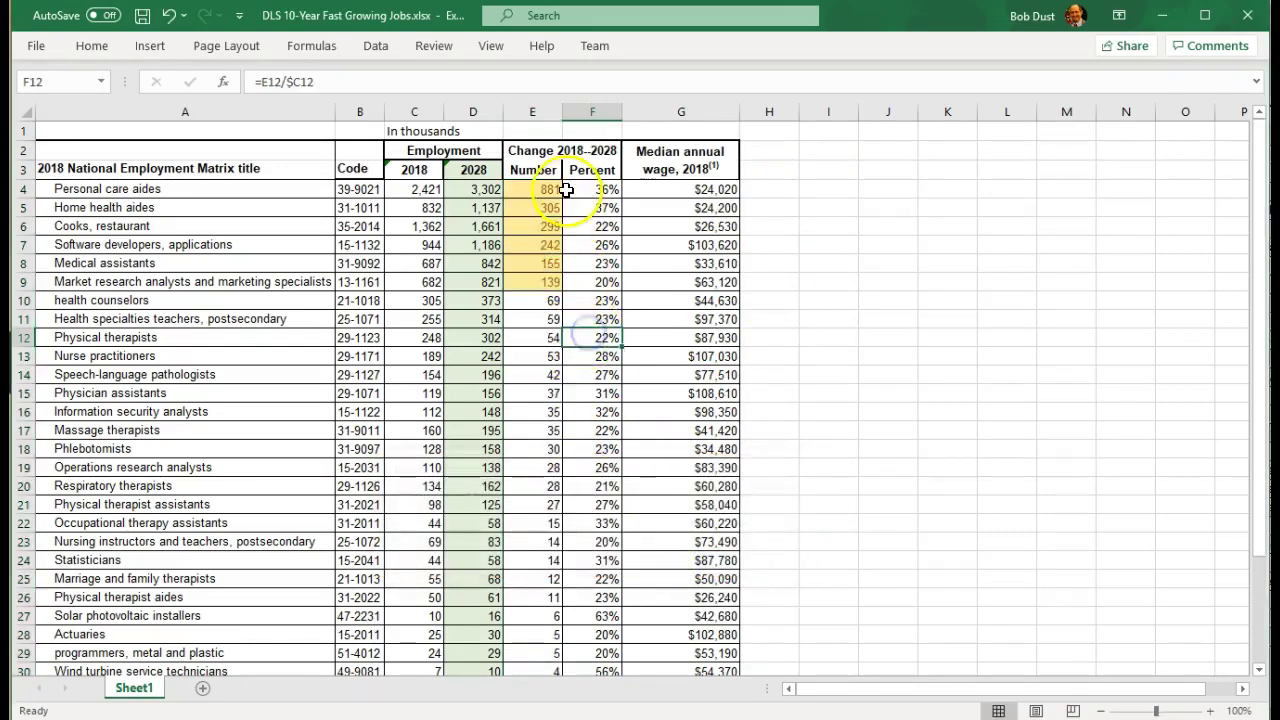
{"action": "left_click_drag", "start_coordinate": [529, 187], "coordinate": [531, 280]}
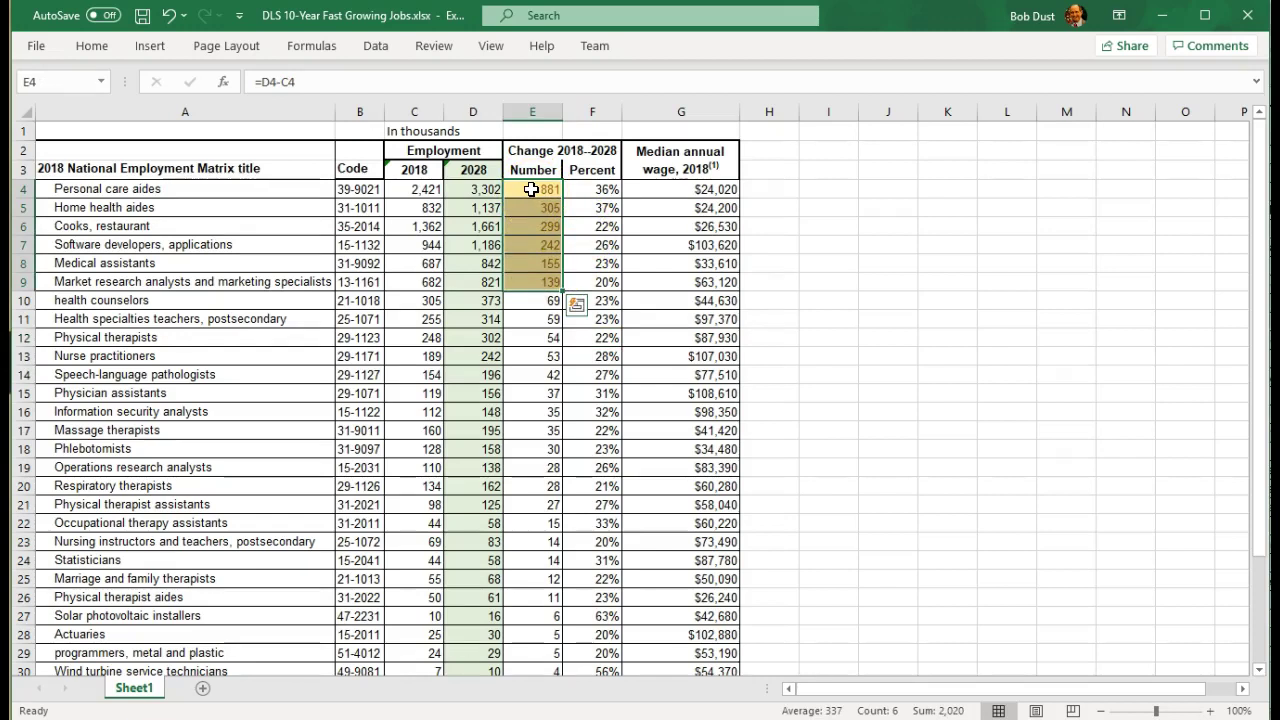
{"action": "left_click_drag", "start_coordinate": [531, 189], "coordinate": [526, 281]}
{"action": "left_click", "coordinate": [526, 281]}
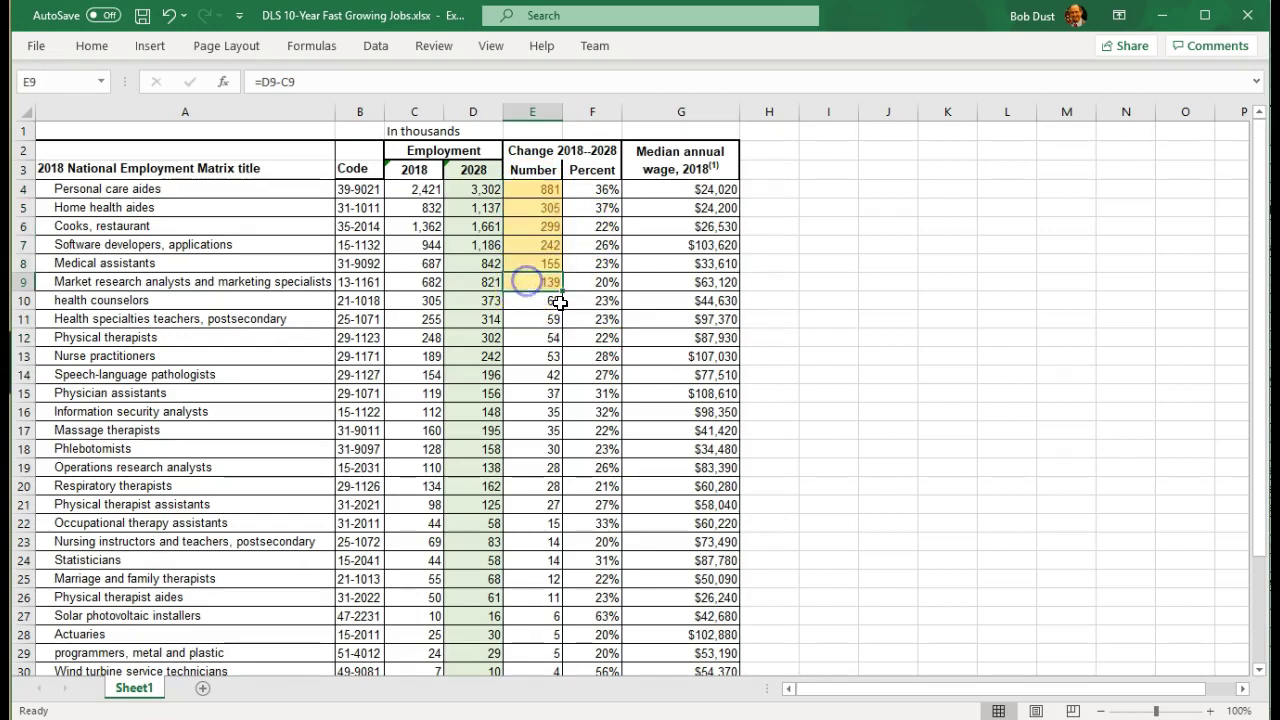
Add a conditional formatting rule to the wages in G4:G33 that marks values greater than 90000 with Light Red Fill with Dark Red Text
{"action": "left_click", "coordinate": [662, 189]}
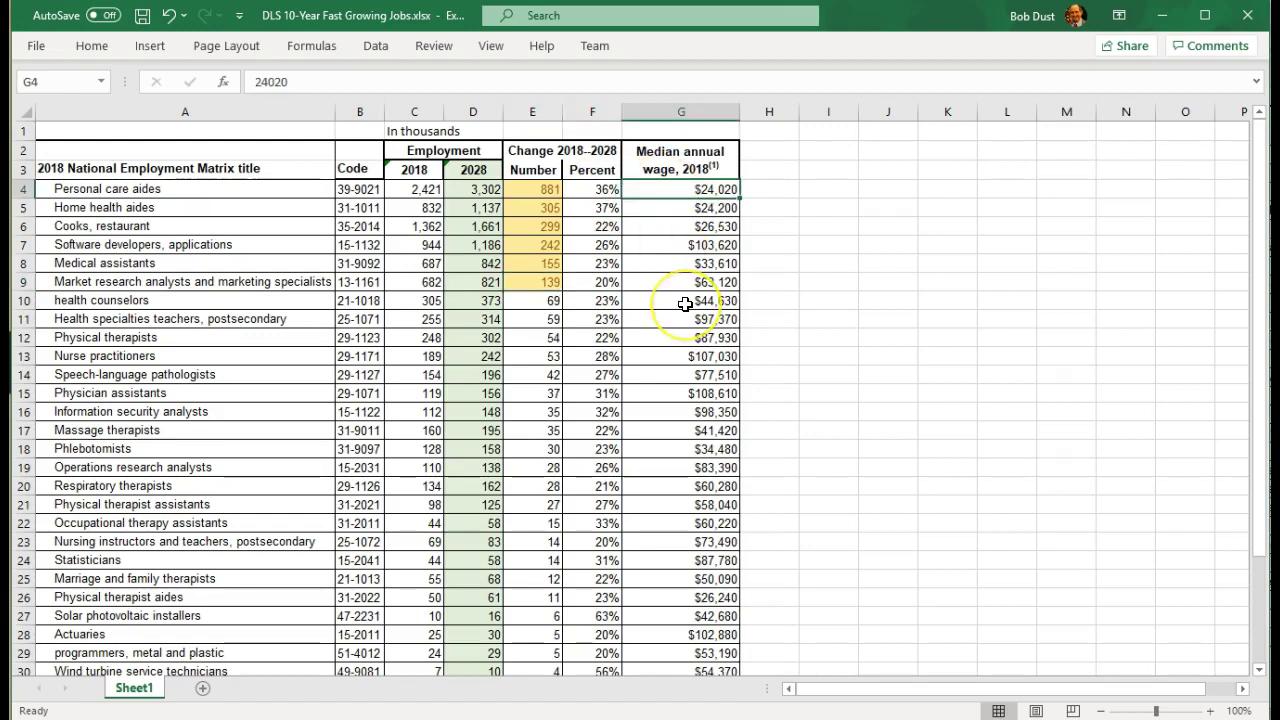
{"action": "scroll", "coordinate": [685, 304], "scroll_direction": "down", "scroll_amount": 3}
{"action": "left_click", "coordinate": [659, 557], "text": "shift"}
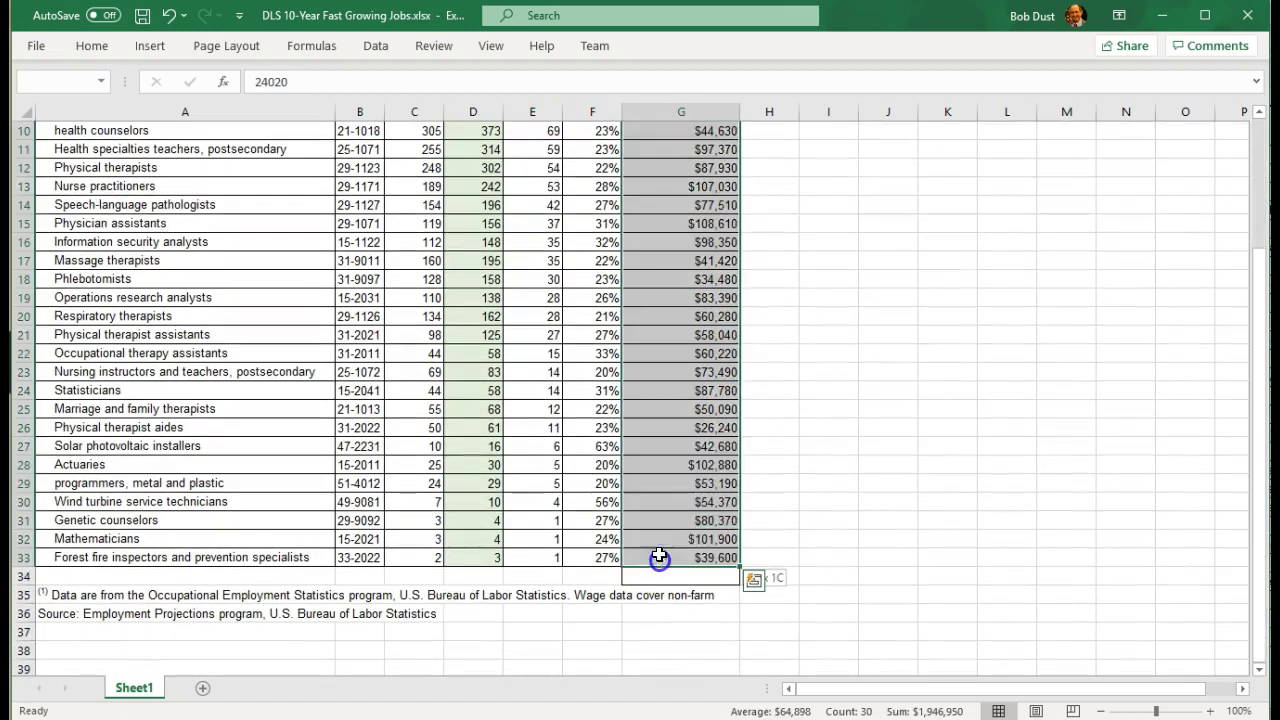
{"action": "scroll", "coordinate": [705, 480], "scroll_direction": "up", "scroll_amount": 3}
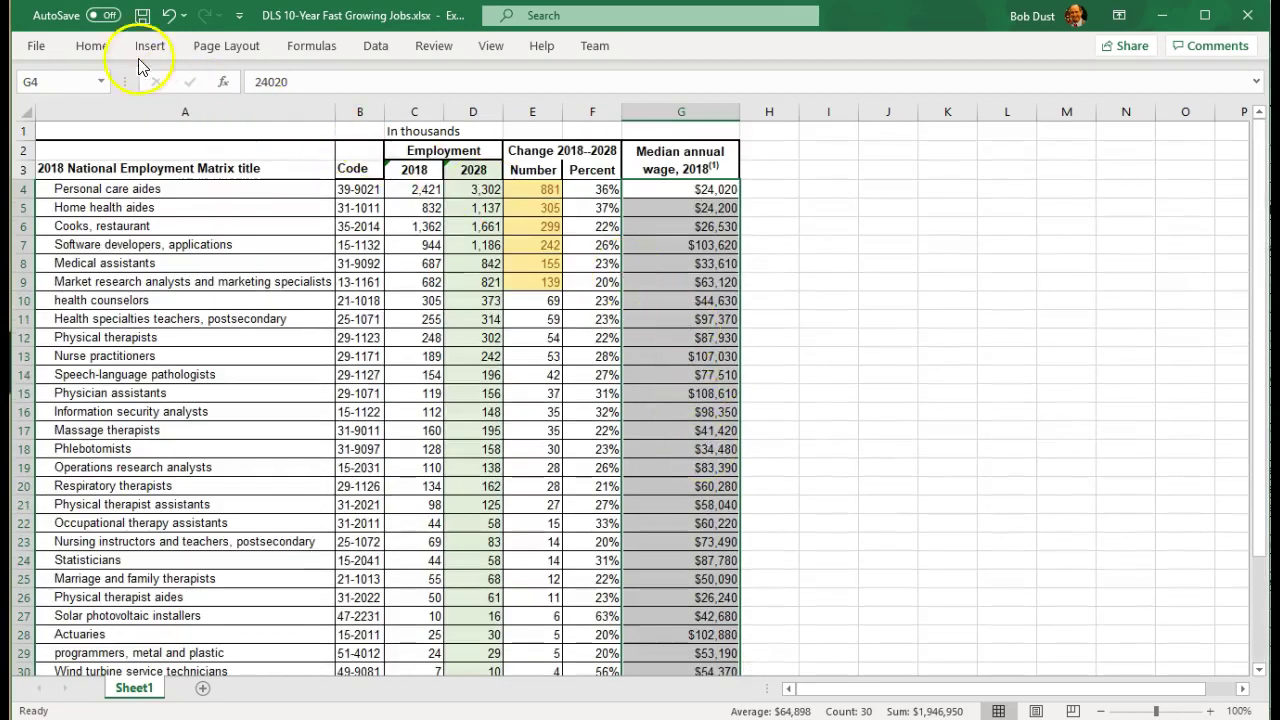
{"action": "left_click", "coordinate": [91, 46]}
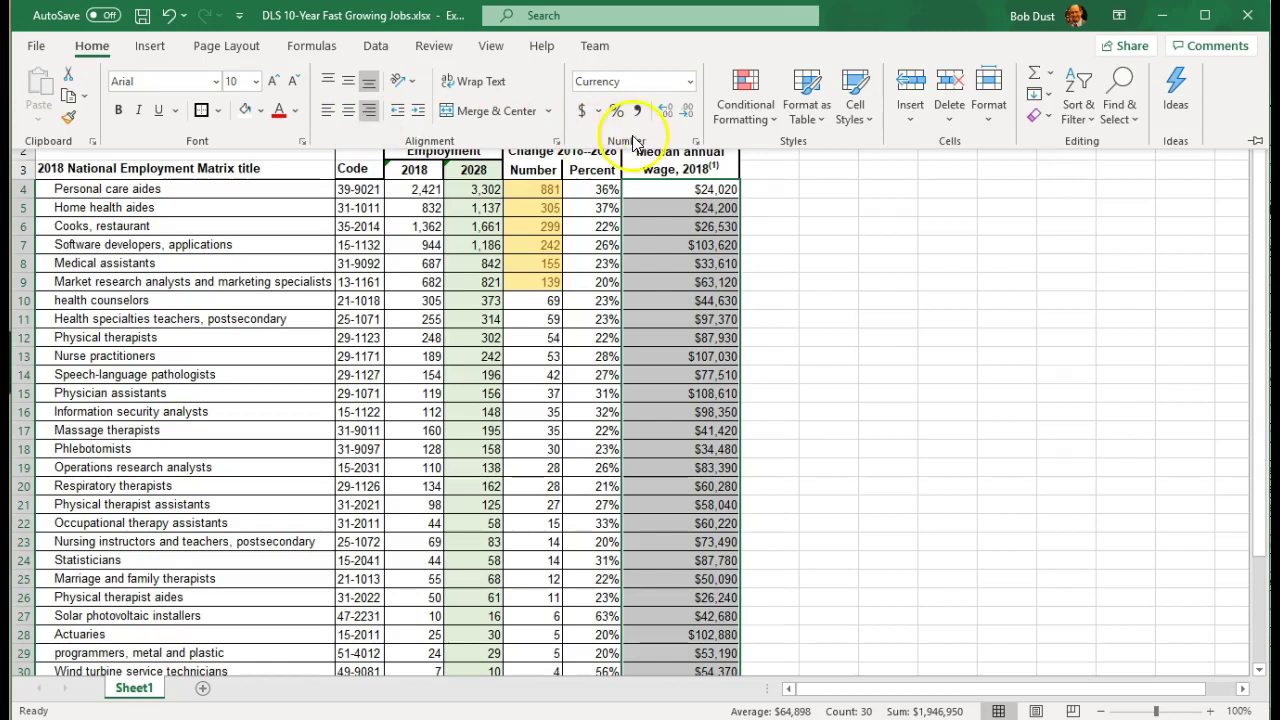
{"action": "left_click", "coordinate": [769, 116]}
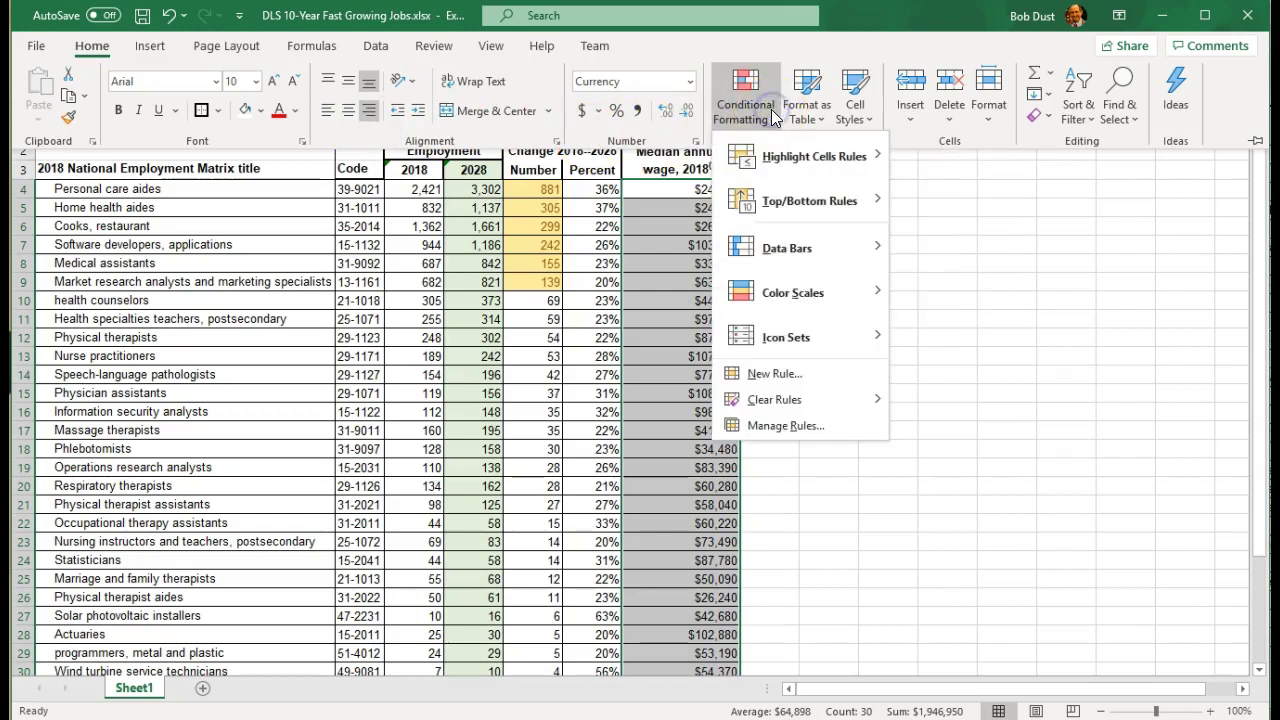
{"action": "left_click", "coordinate": [787, 160]}
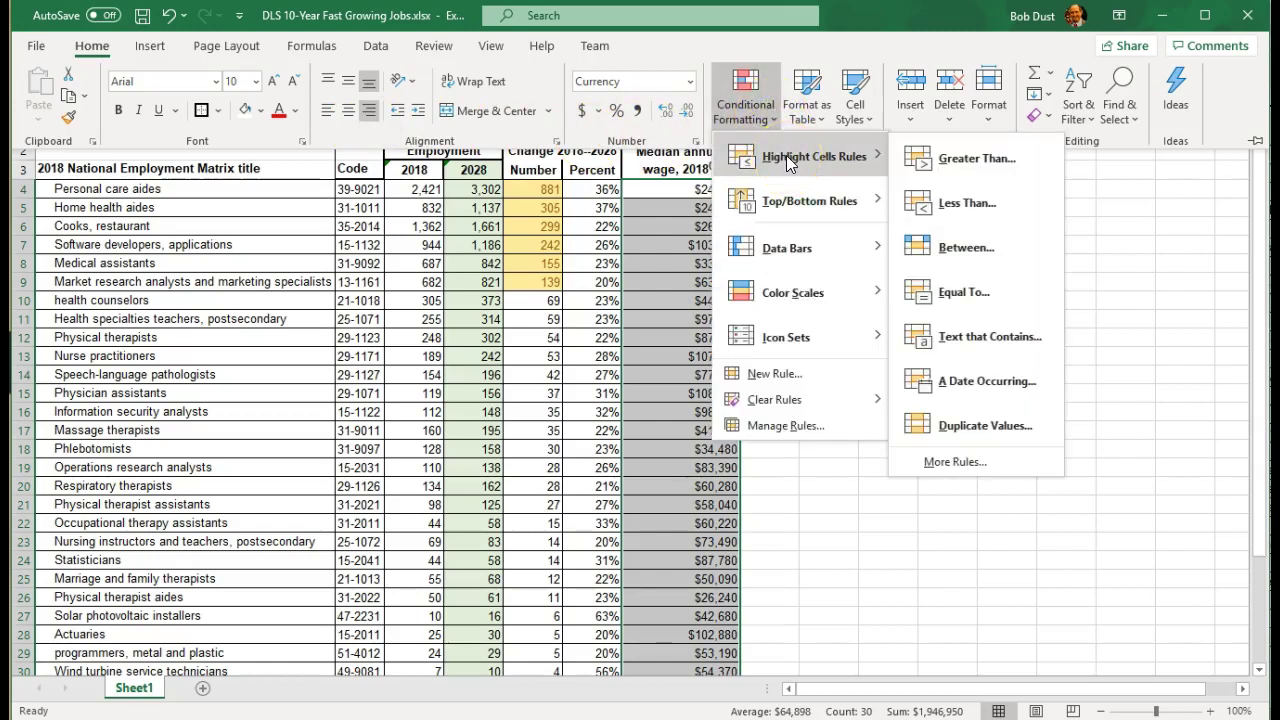
{"action": "left_click", "coordinate": [960, 158]}
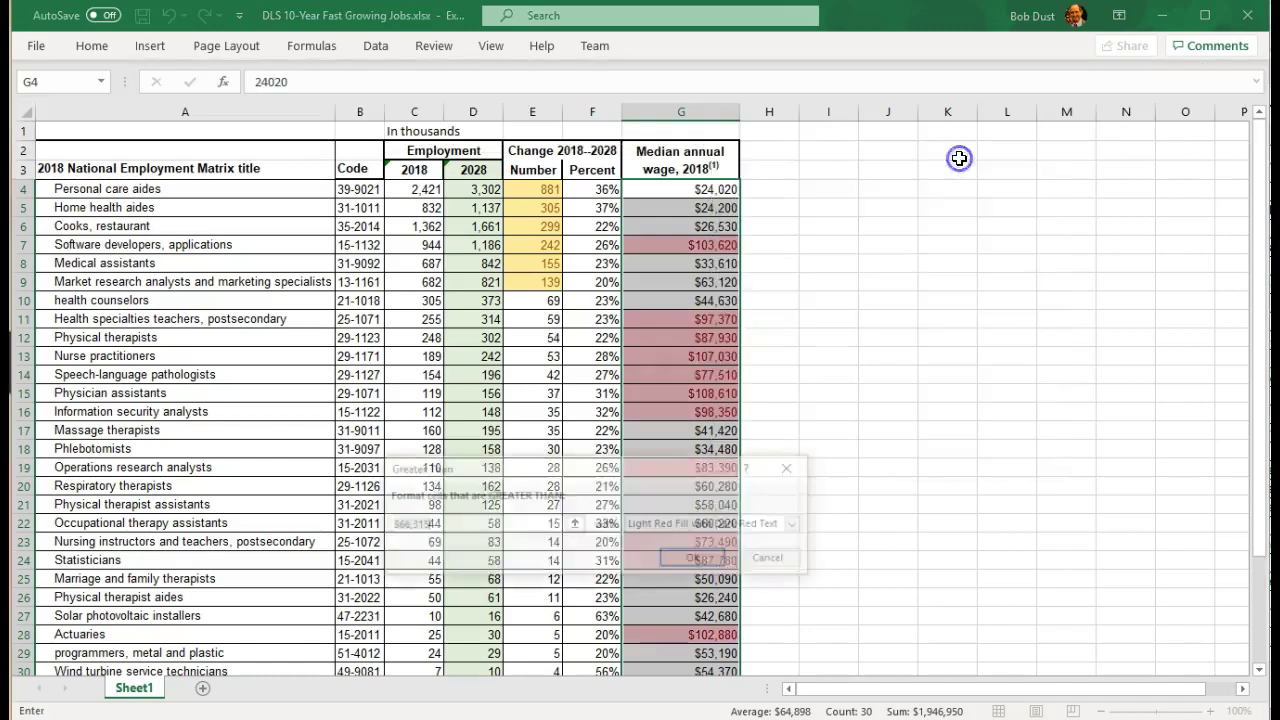
{"action": "type", "text": "9"}
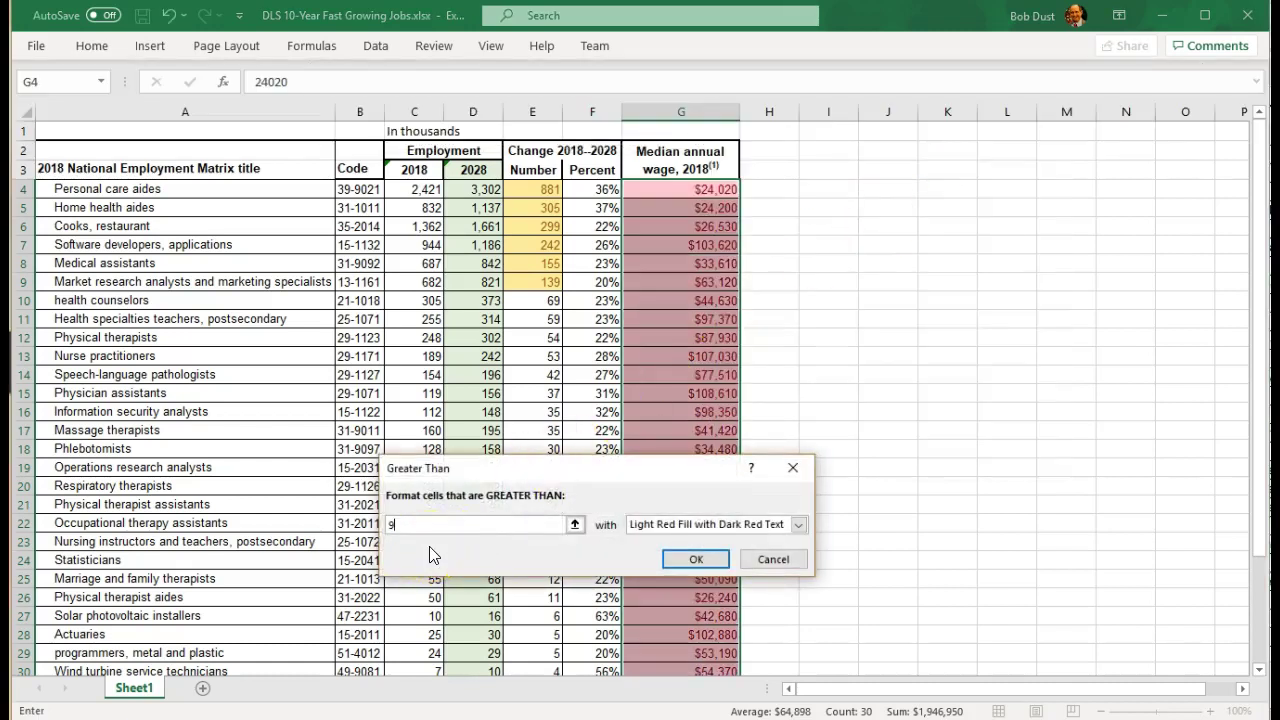
{"action": "type", "text": "0000"}
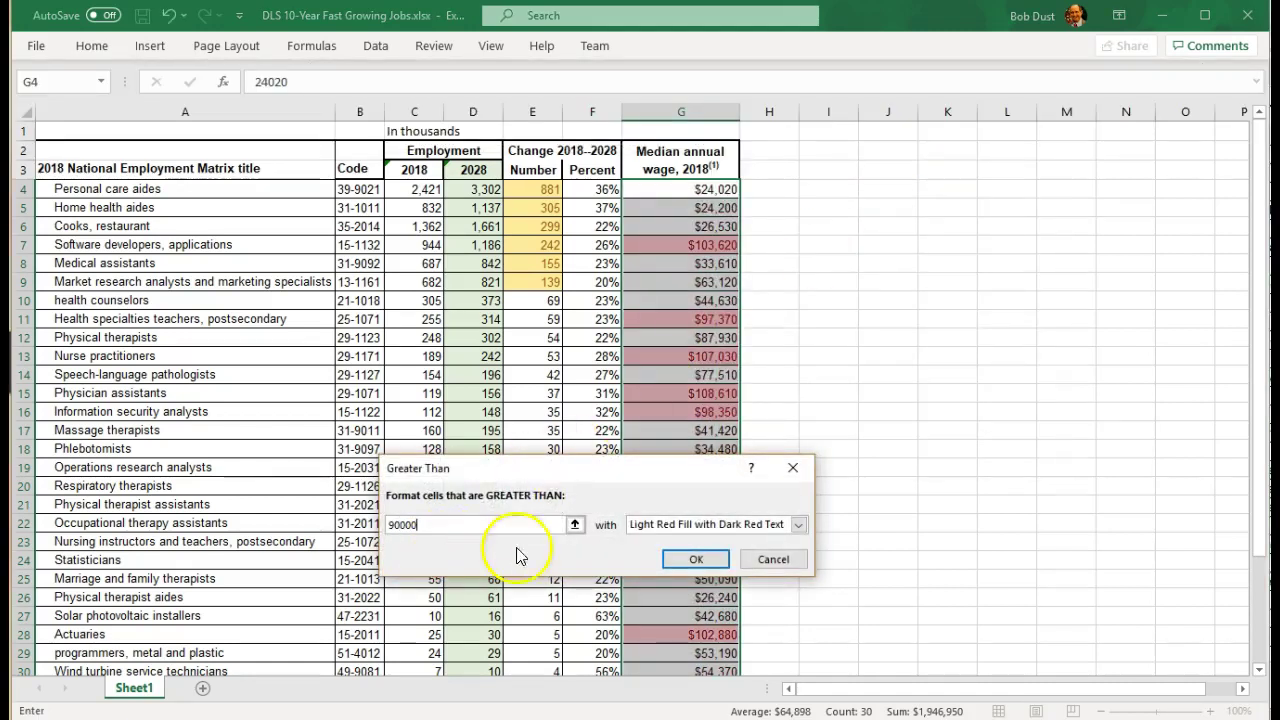
{"action": "left_click", "coordinate": [690, 559]}
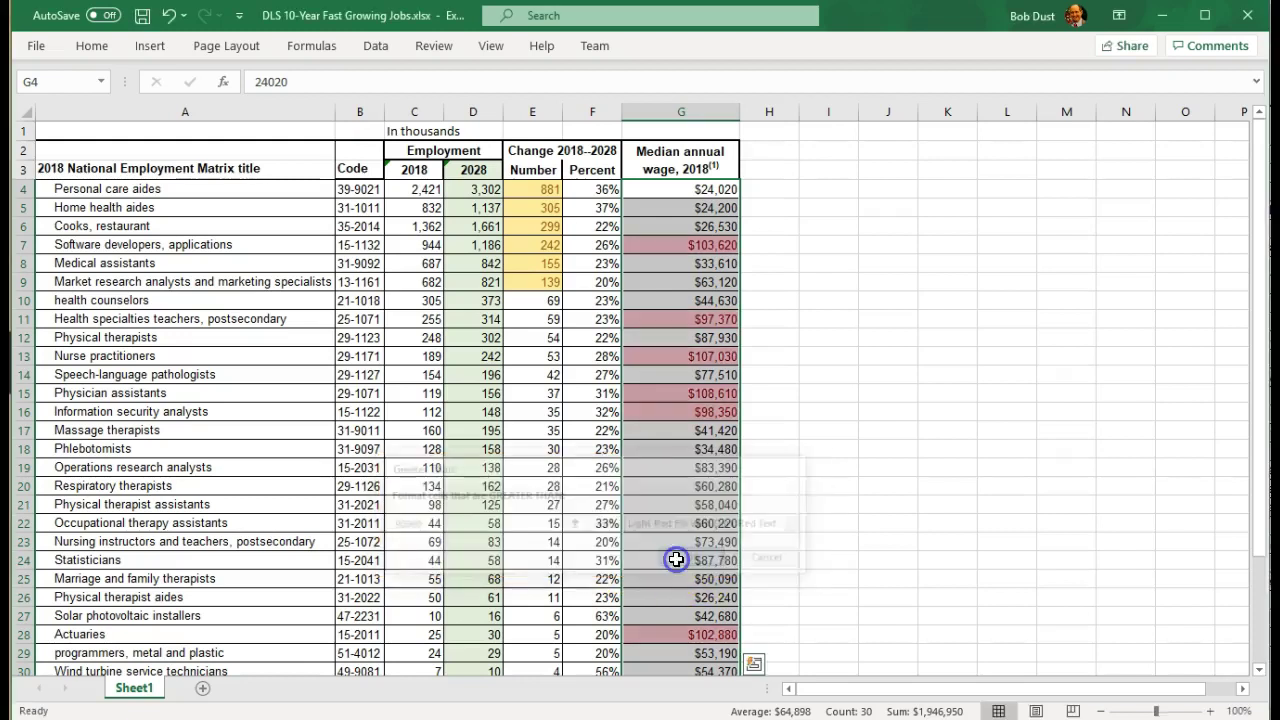
{"action": "left_click", "coordinate": [668, 187]}
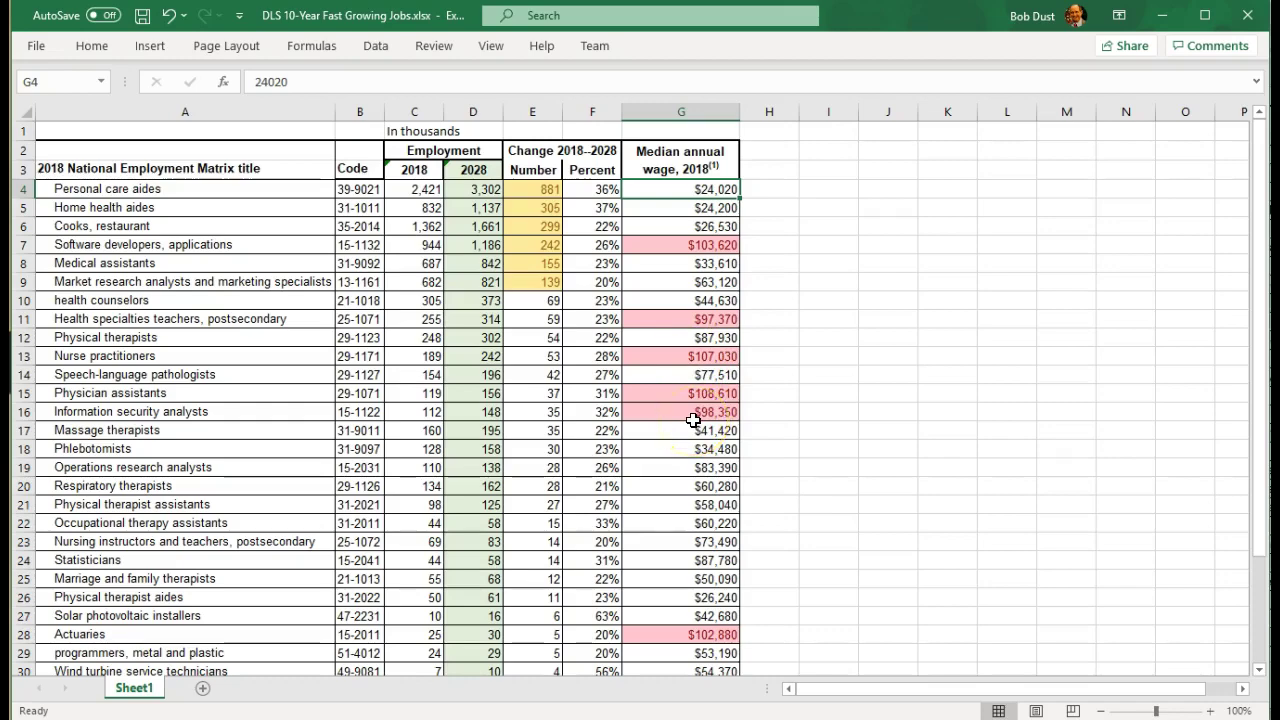
{"action": "scroll", "coordinate": [675, 551], "scroll_direction": "down", "scroll_amount": 1}
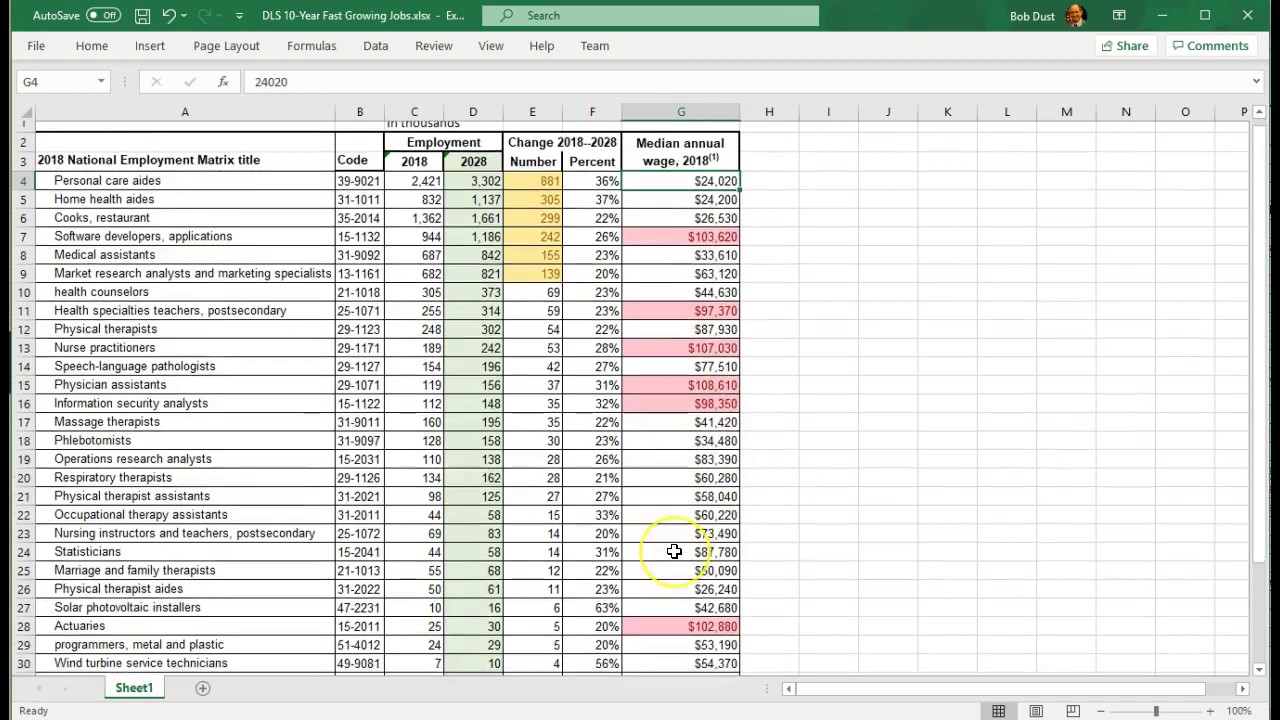
{"action": "scroll", "coordinate": [675, 551], "scroll_direction": "down", "scroll_amount": 4}
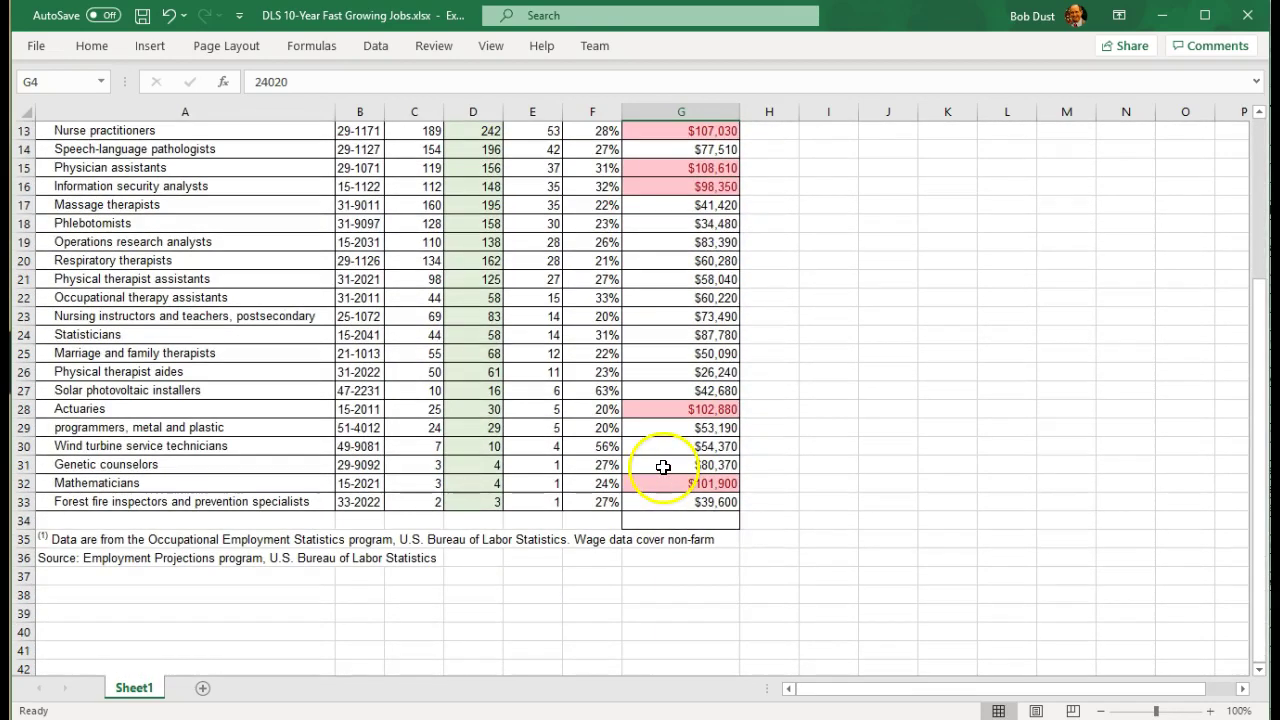
{"action": "scroll", "coordinate": [664, 468], "scroll_direction": "up", "scroll_amount": 4}
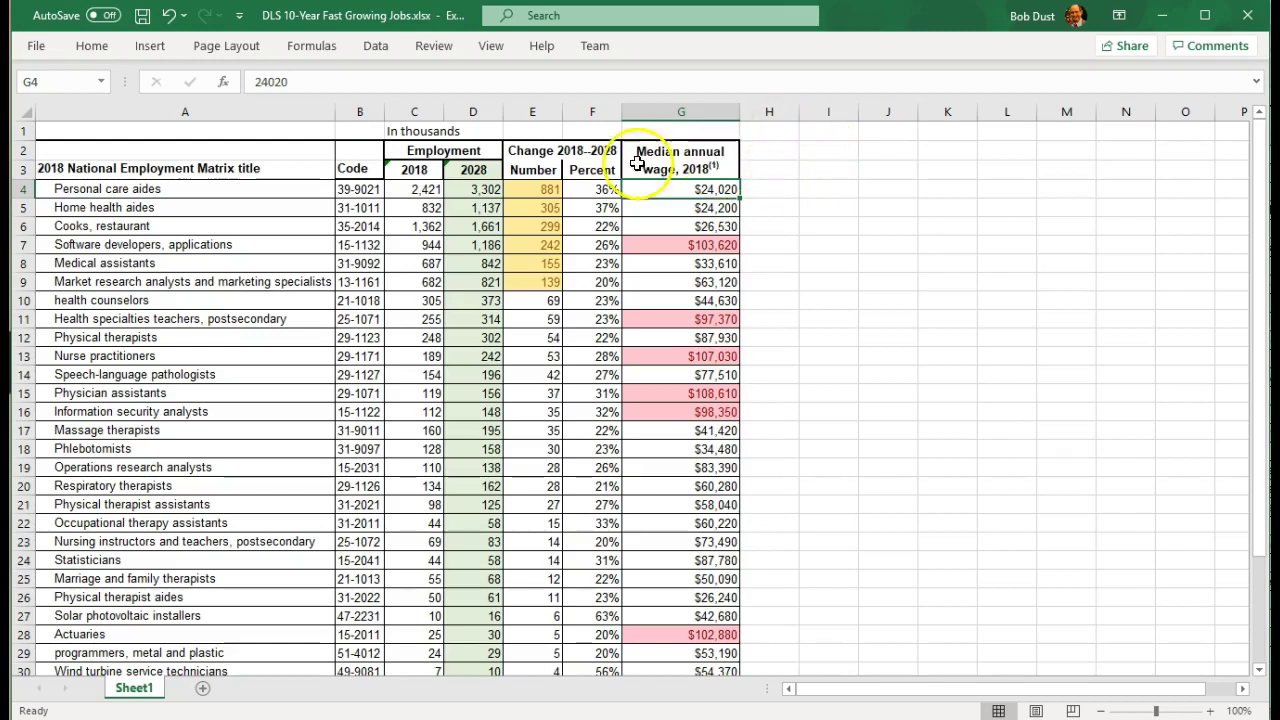
Enter the formula =C4*G4 in cell H4 to multiply 2018 employment by the median annual wage for personal care aides
{"action": "left_click", "coordinate": [414, 189]}
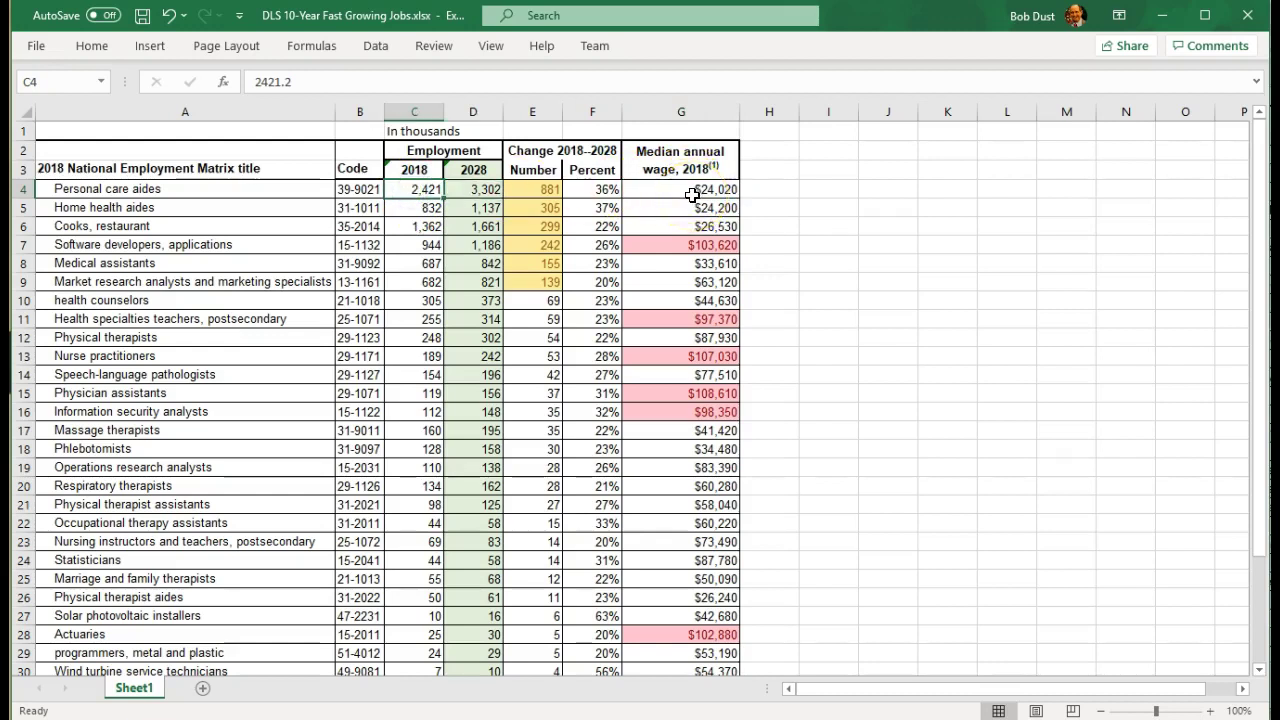
{"action": "left_click", "coordinate": [728, 190]}
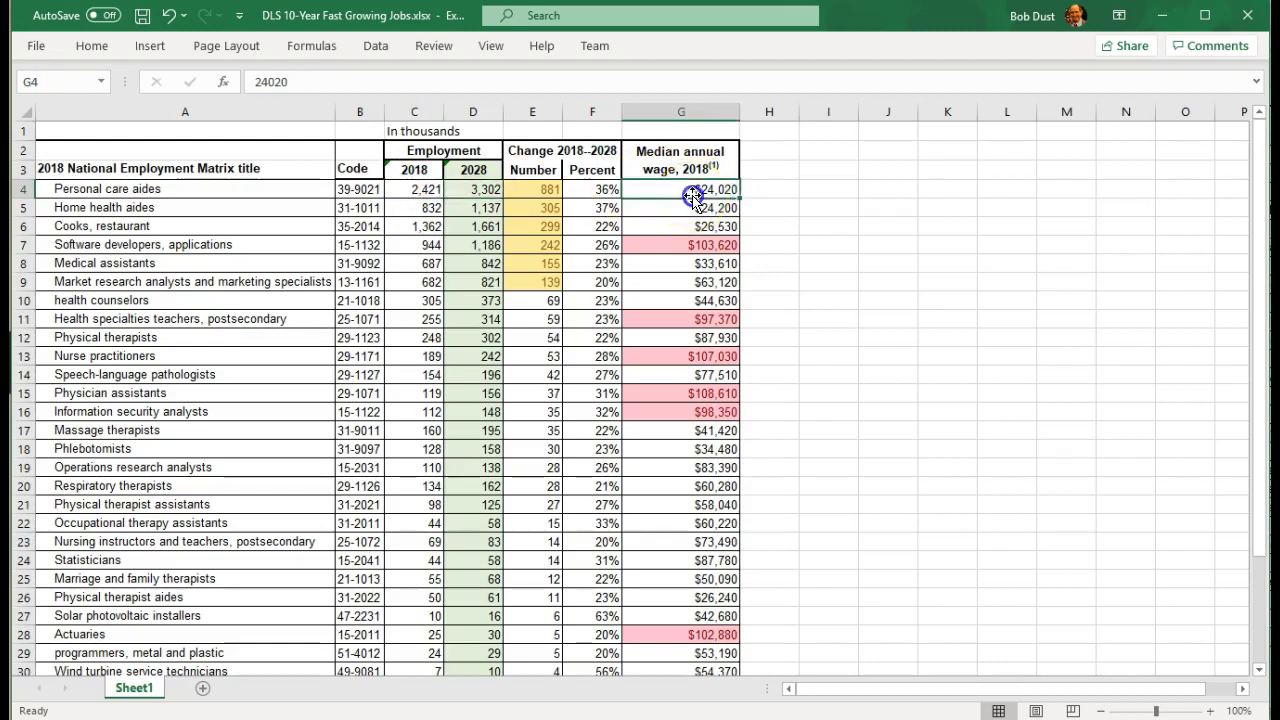
{"action": "left_click", "coordinate": [765, 188]}
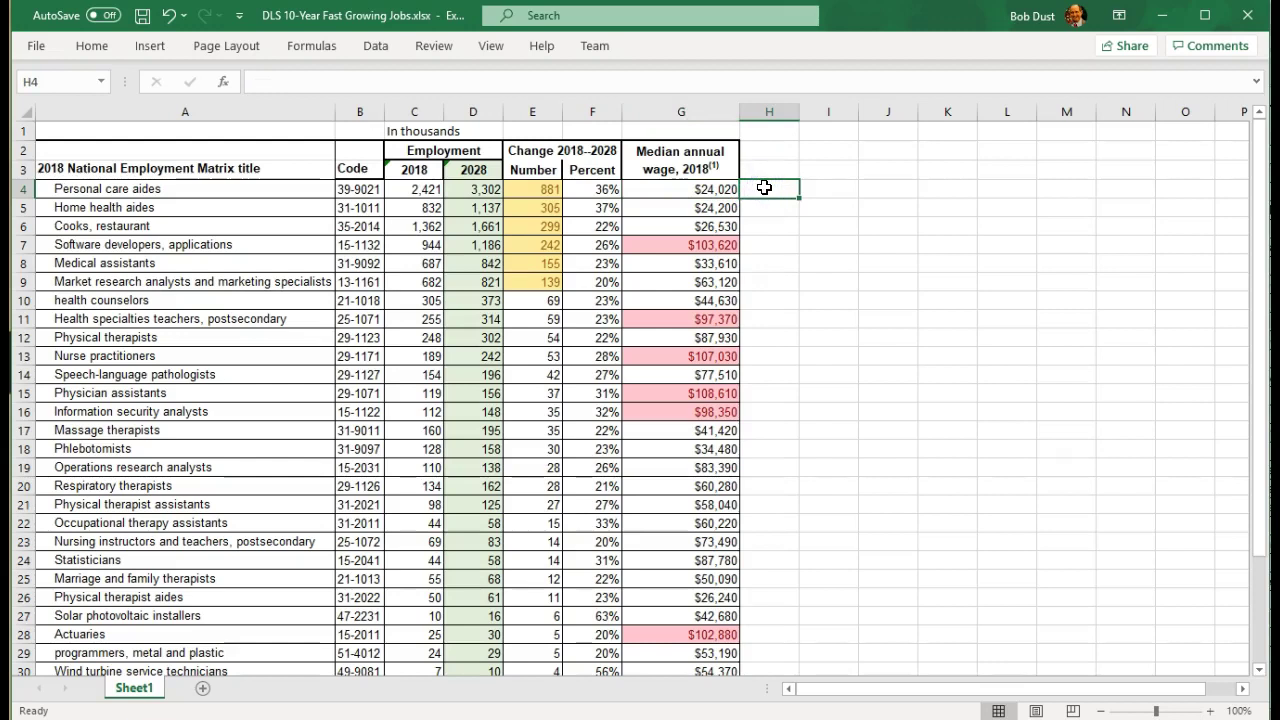
{"action": "type", "text": "="}
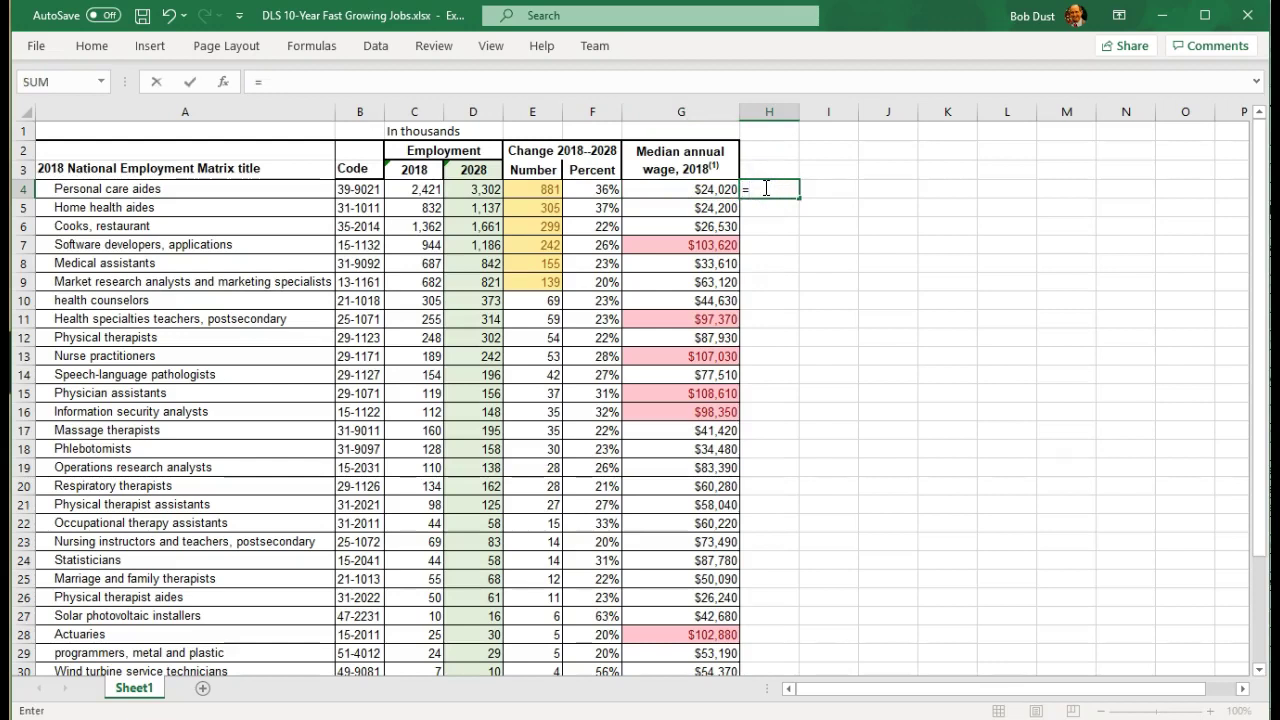
{"action": "type", "text": "c4"}
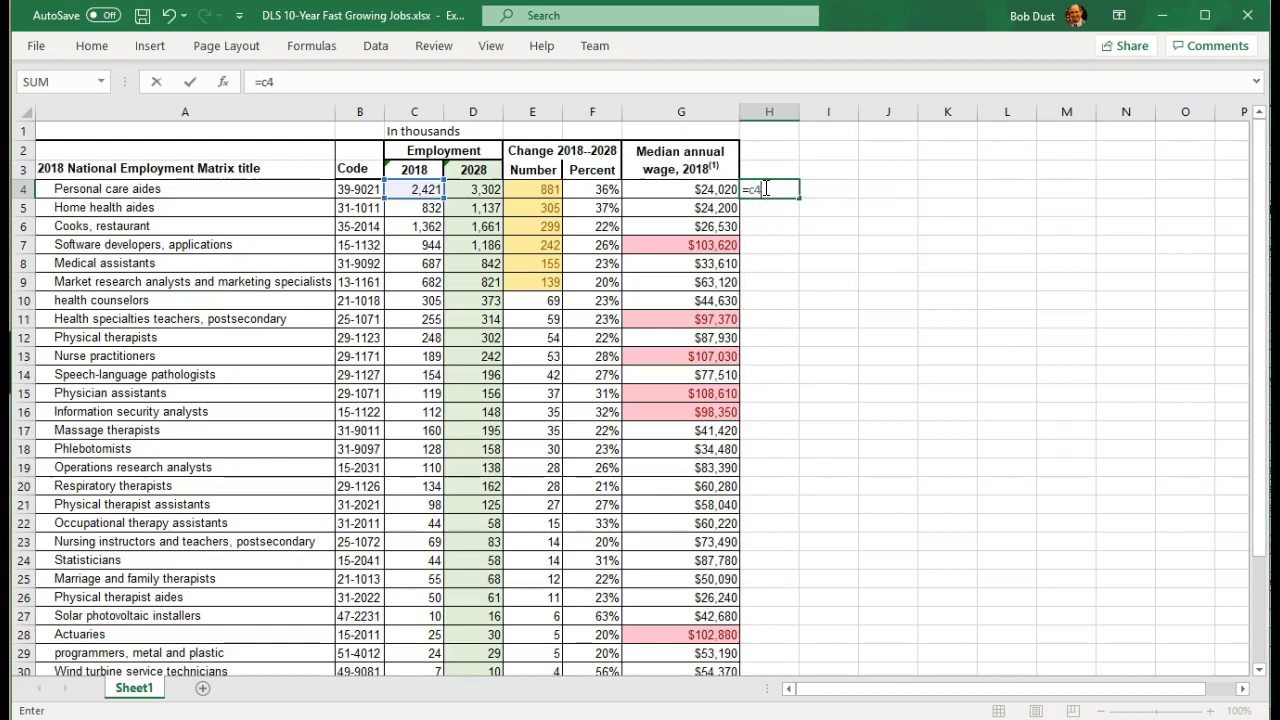
{"action": "type", "text": "*g4"}
{"action": "key", "text": "Return"}
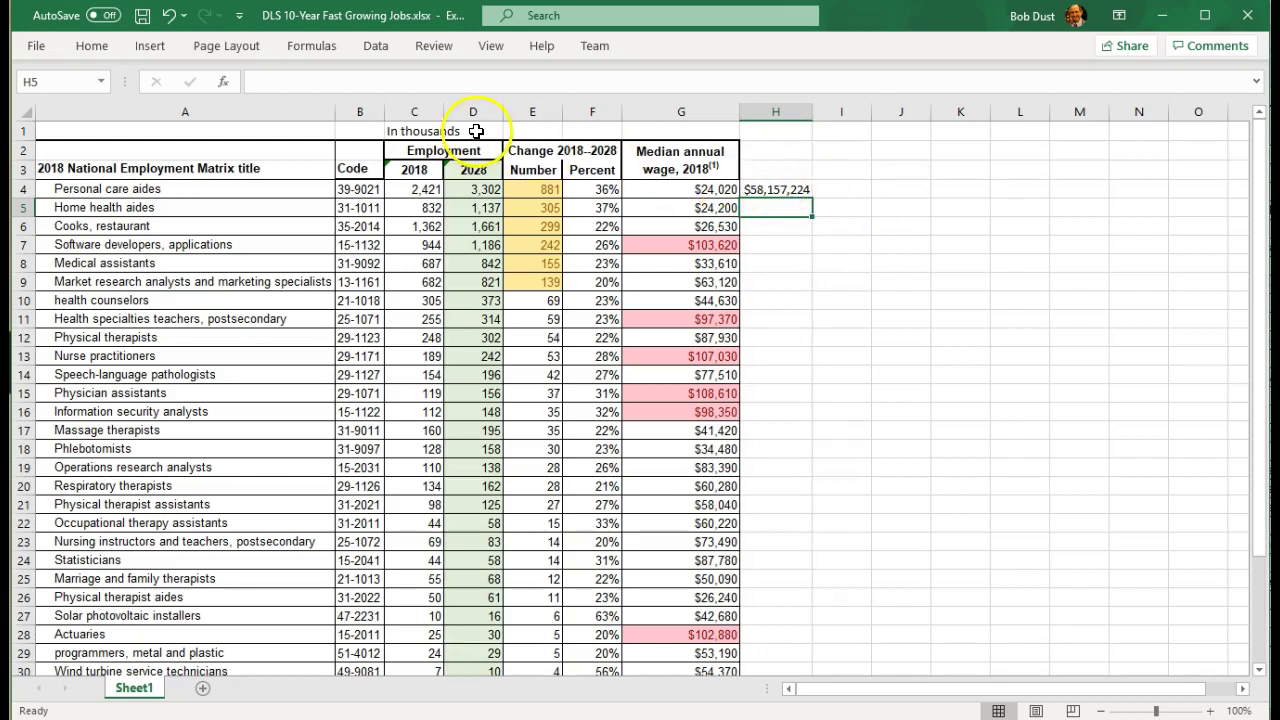
{"action": "left_click", "coordinate": [770, 191]}
Enter the year headings 2018 in cell H3 and 2028 in cell I3
{"action": "left_click", "coordinate": [766, 166]}
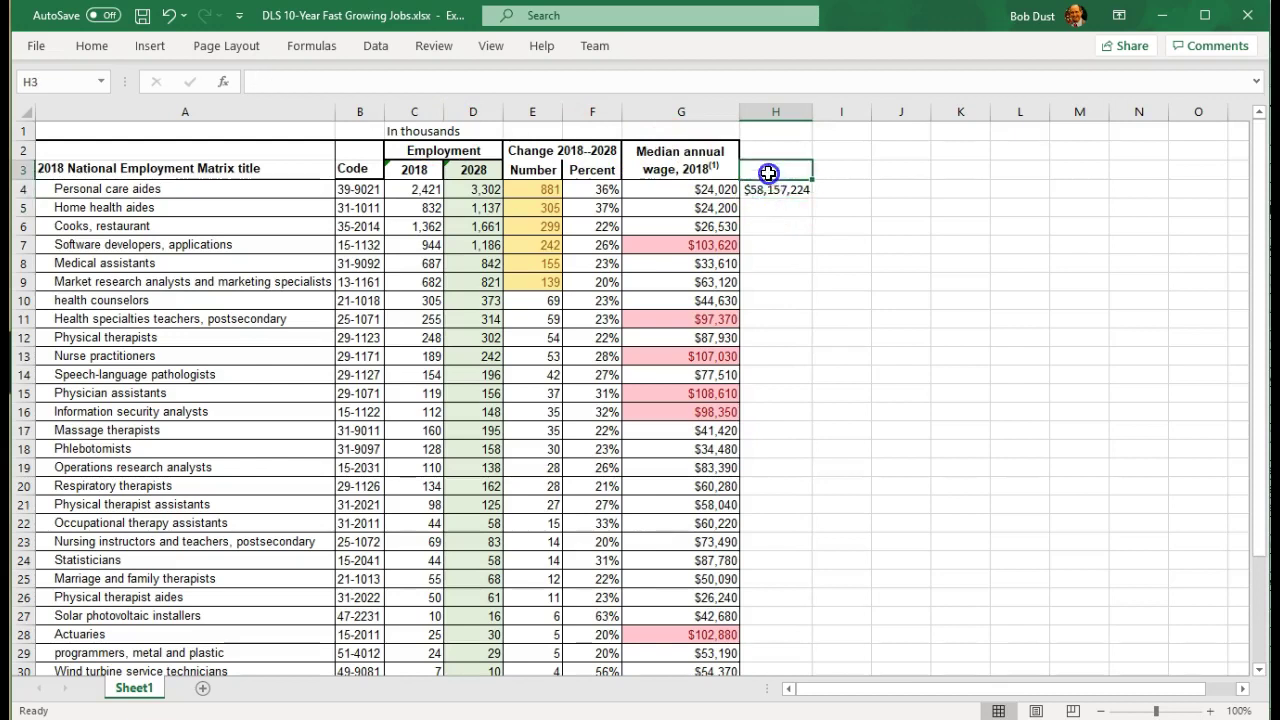
{"action": "type", "text": "20"}
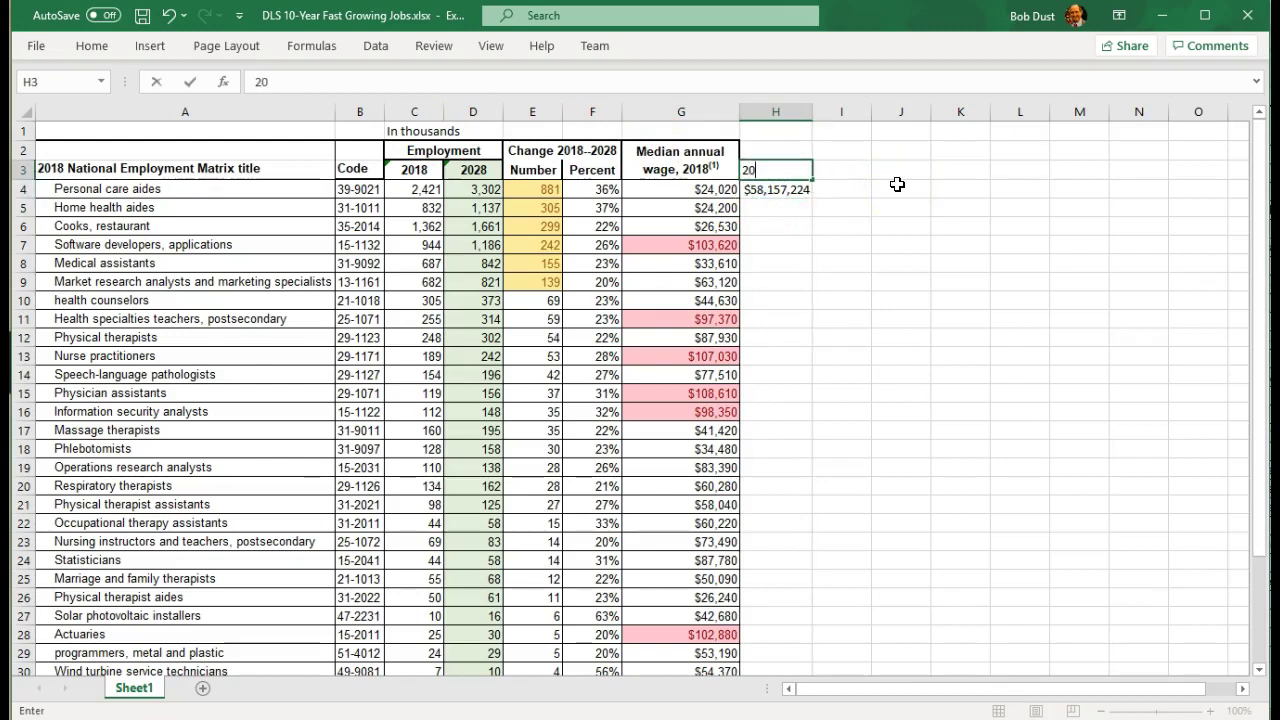
{"action": "type", "text": "18"}
{"action": "key", "text": "Tab"}
{"action": "type", "text": "20"}
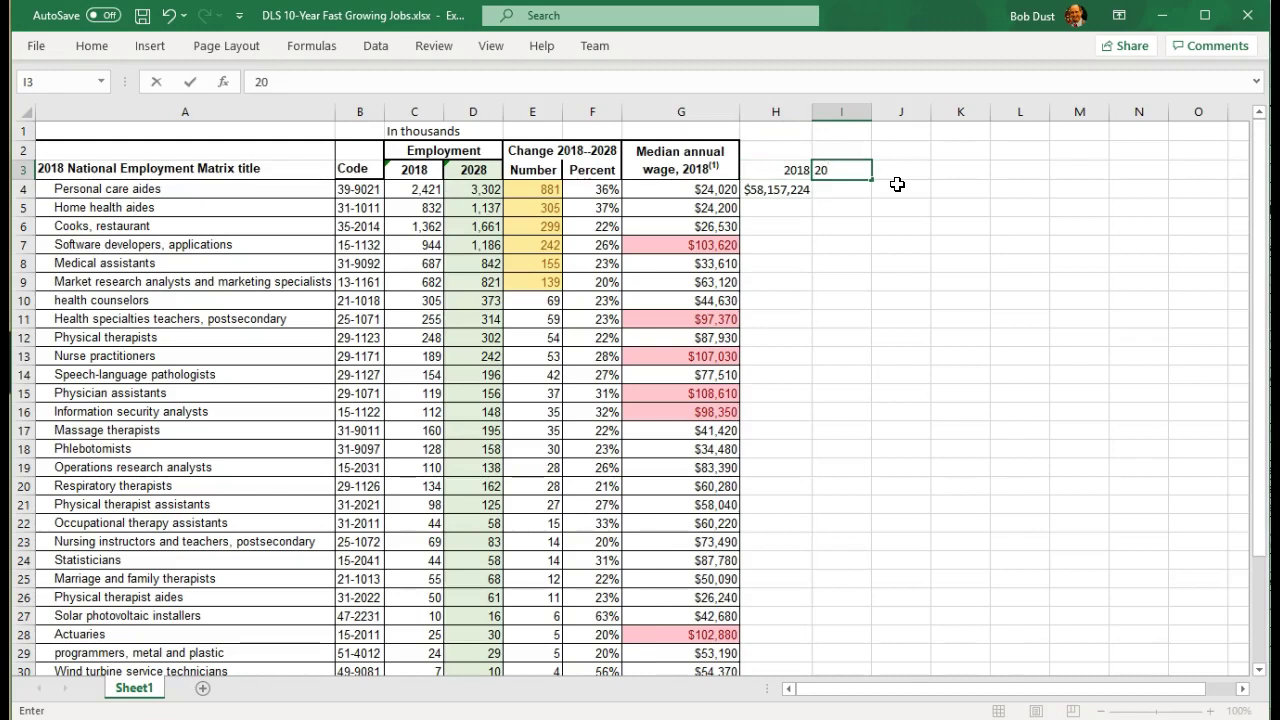
{"action": "key", "text": "Return"}
Enter the heading Demand $ in cell H2 above the two new year columns
{"action": "key", "text": "Left"}
{"action": "key", "text": "Up"}
{"action": "key", "text": "Up"}
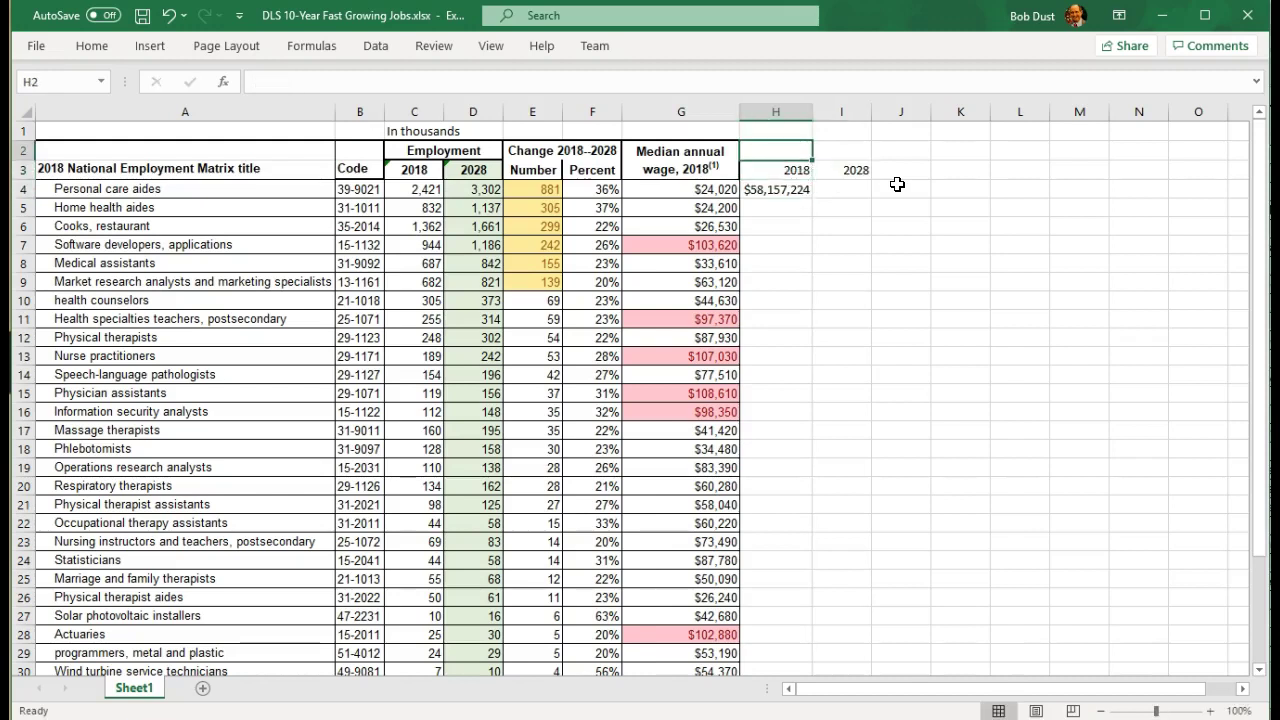
{"action": "type", "text": "Demand"}
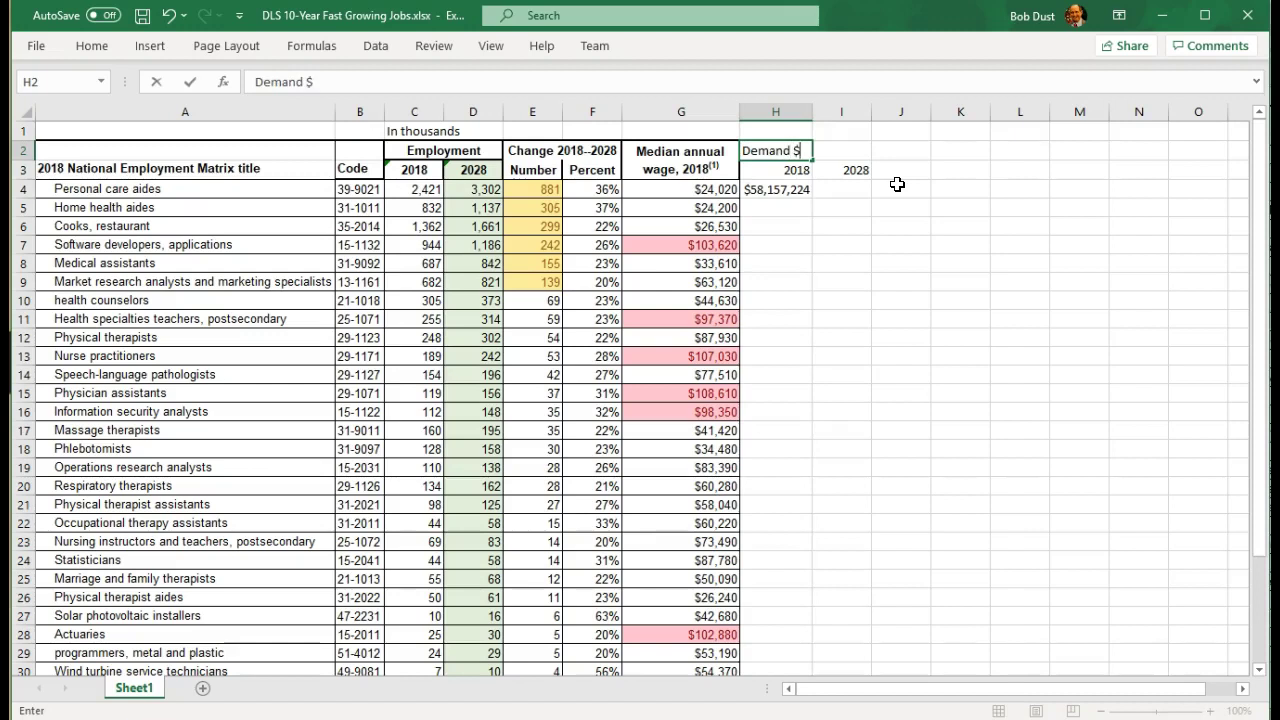
{"action": "type", "text": " $ F"}
{"action": "key", "text": "BackSpace"}
{"action": "key", "text": "BackSpace"}
{"action": "key", "text": "Return"}
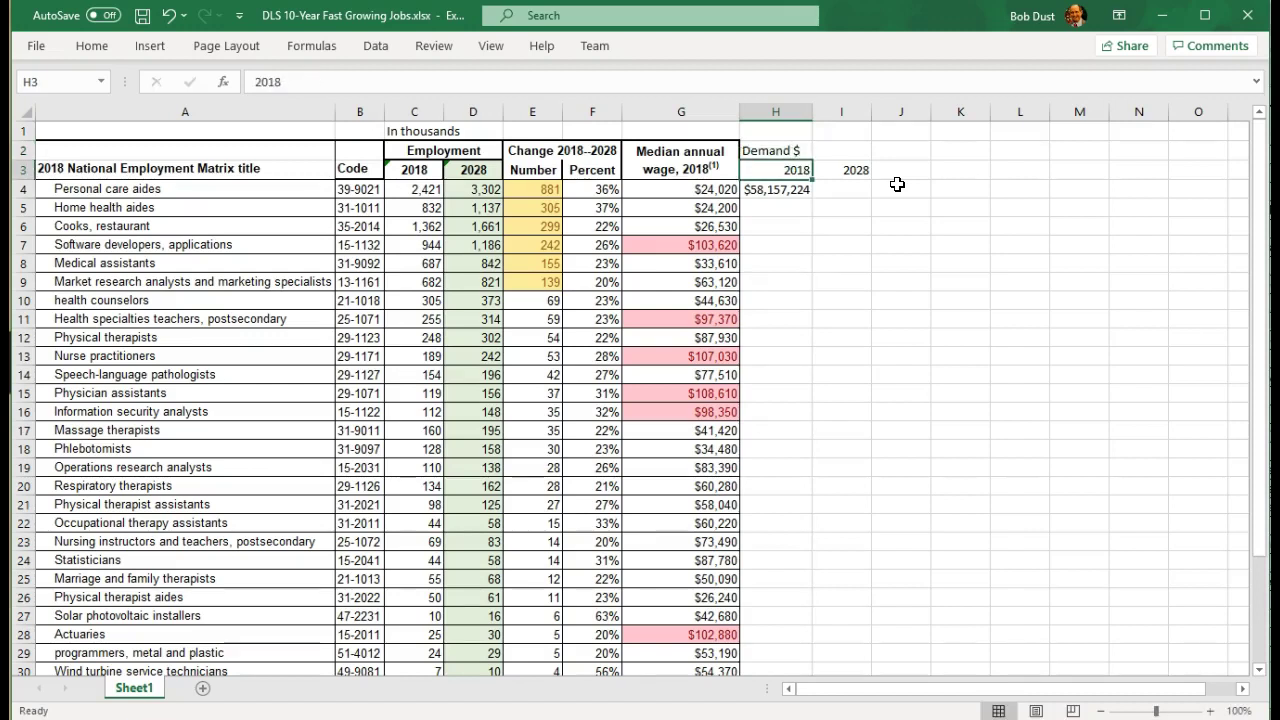
Merge and center the Demand $ heading across H2:I2 and put an outside border around it
{"action": "left_click", "coordinate": [772, 146]}
{"action": "left_click", "coordinate": [853, 152], "text": "shift"}
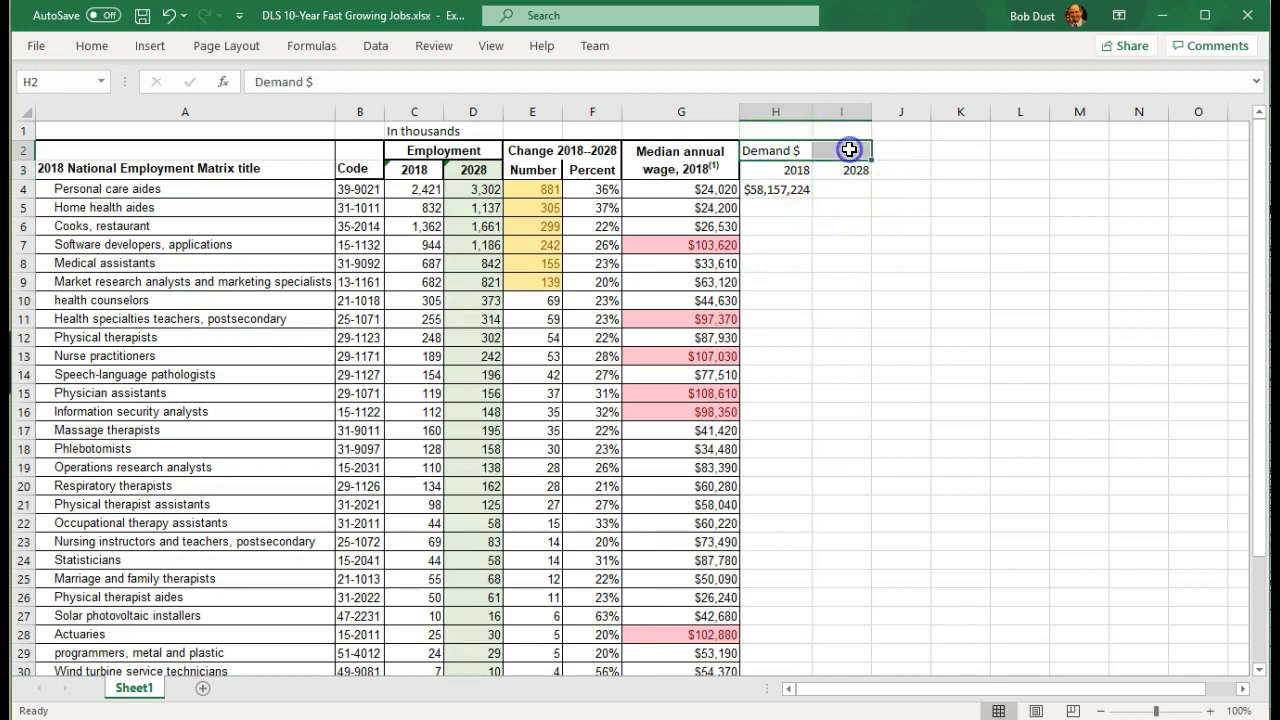
{"action": "left_click", "coordinate": [97, 48]}
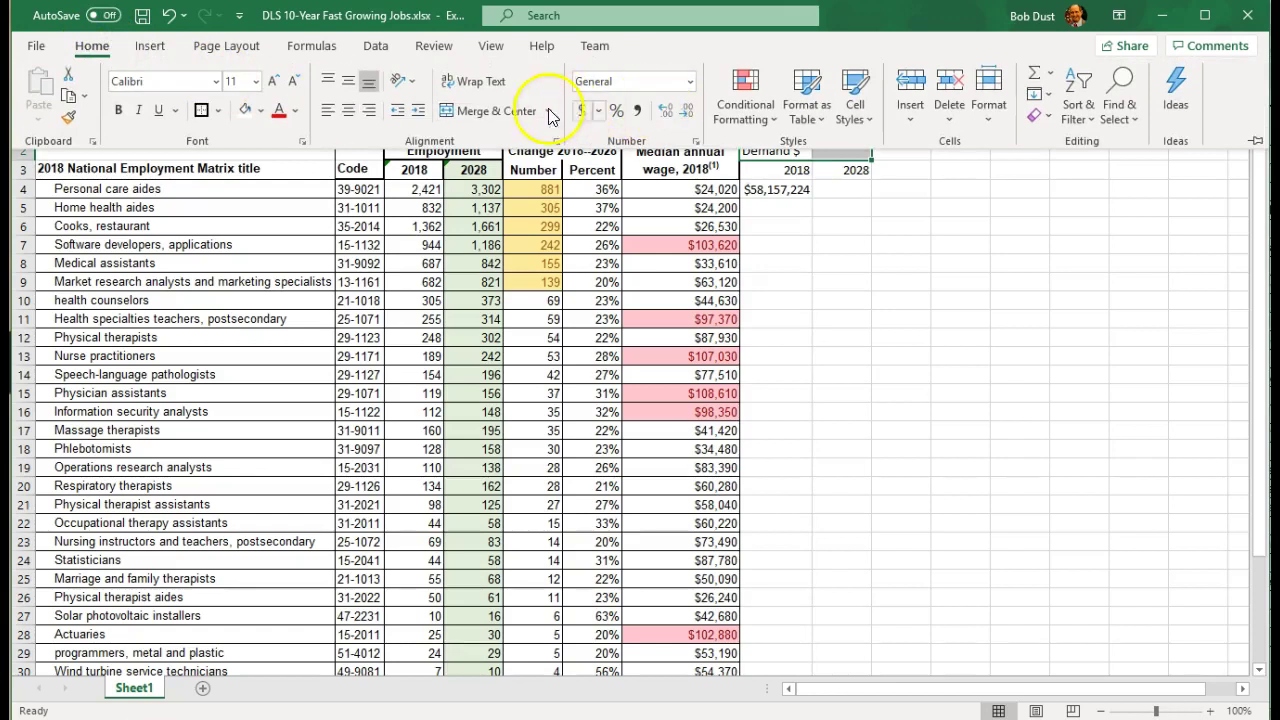
{"action": "left_click", "coordinate": [492, 110]}
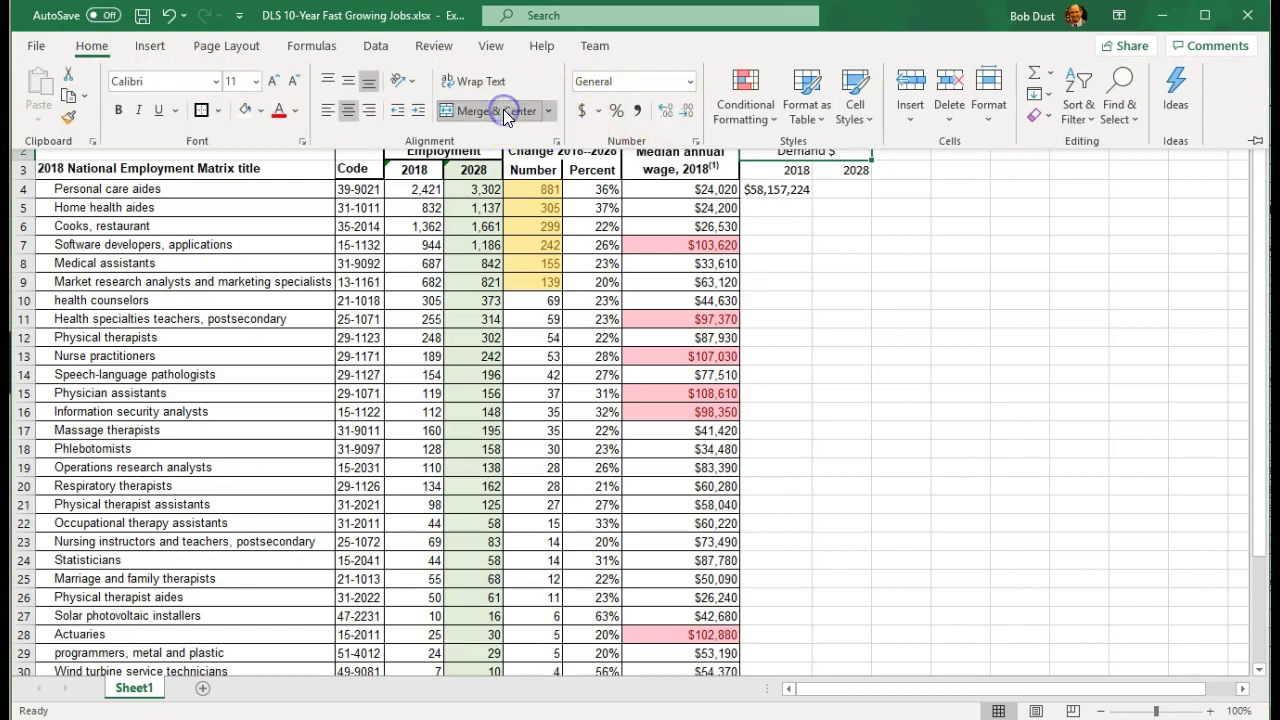
{"action": "left_click", "coordinate": [203, 112]}
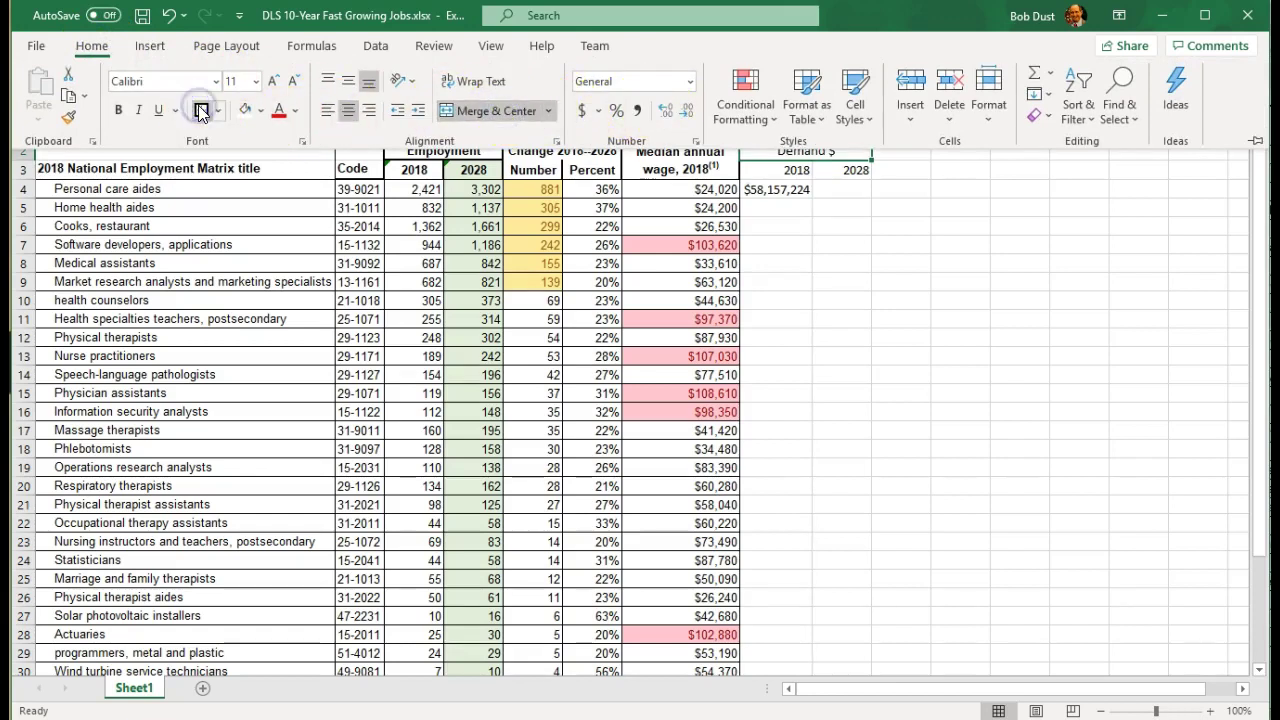
Put an outside border around the 2018 and 2028 headings in H3:I3
{"action": "left_click", "coordinate": [788, 165]}
{"action": "left_click", "coordinate": [785, 171]}
{"action": "left_click_drag", "start_coordinate": [785, 171], "coordinate": [858, 170]}
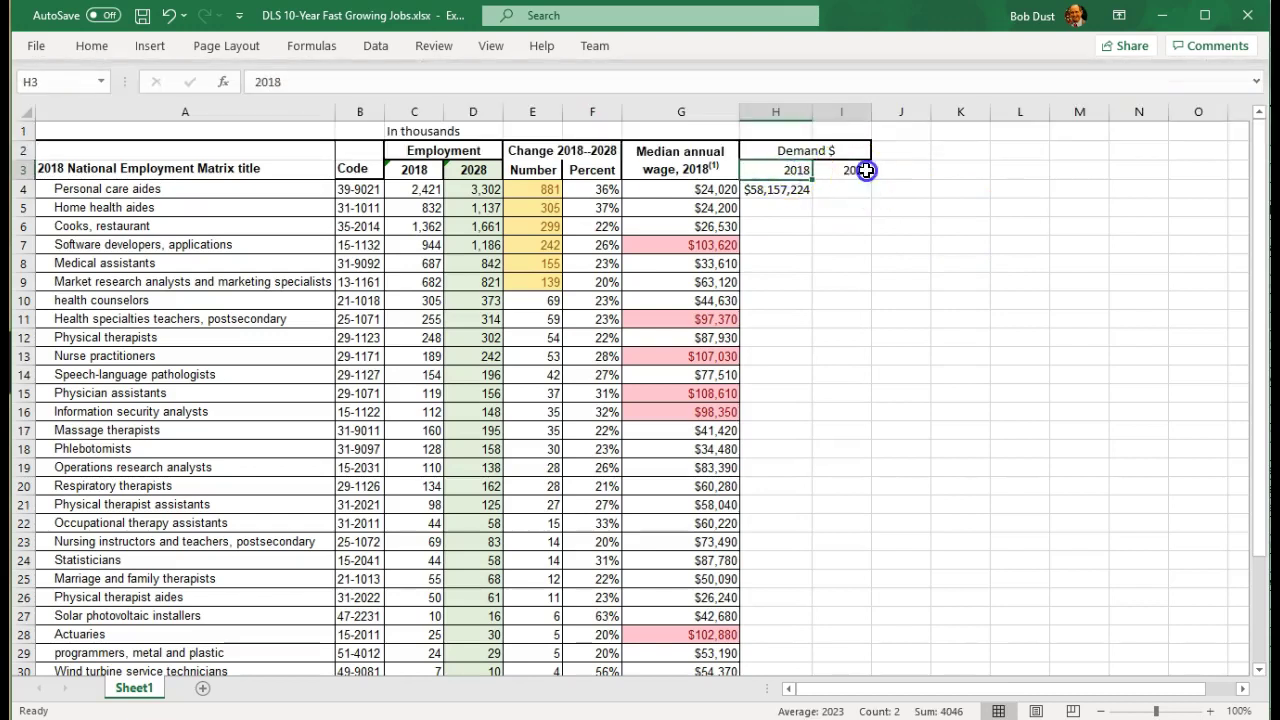
{"action": "left_click", "coordinate": [91, 45]}
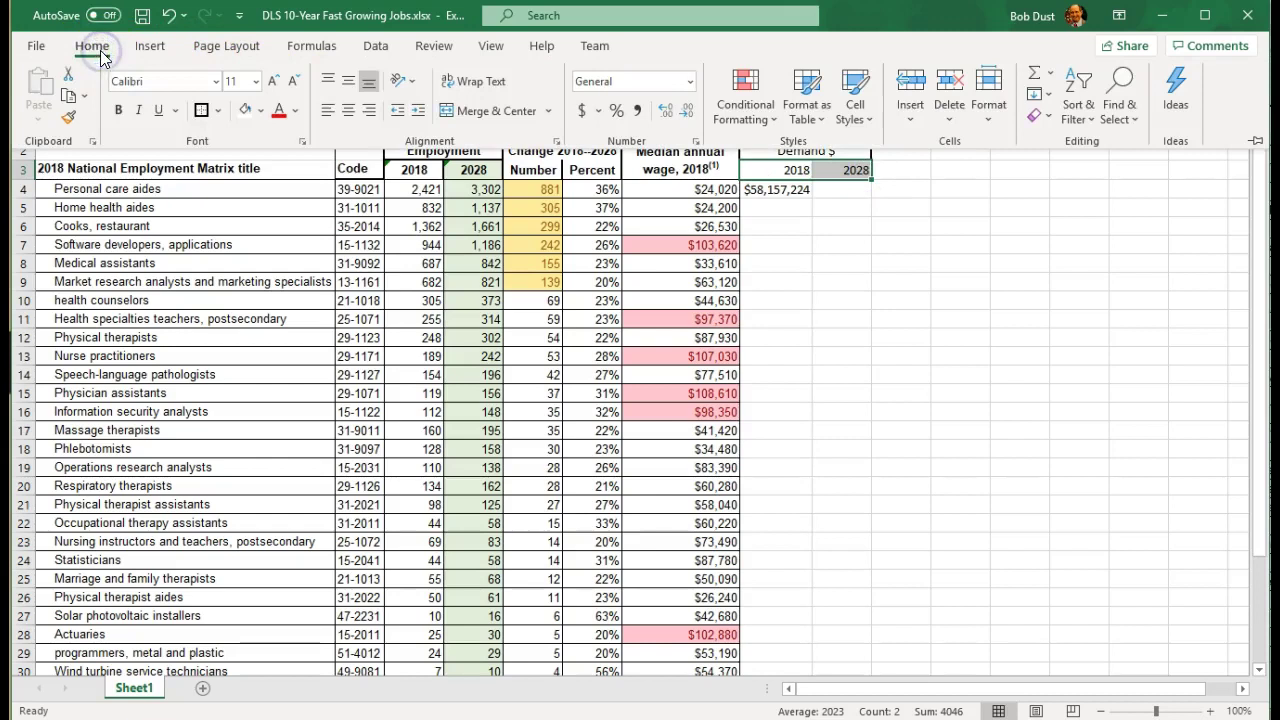
{"action": "left_click", "coordinate": [201, 110]}
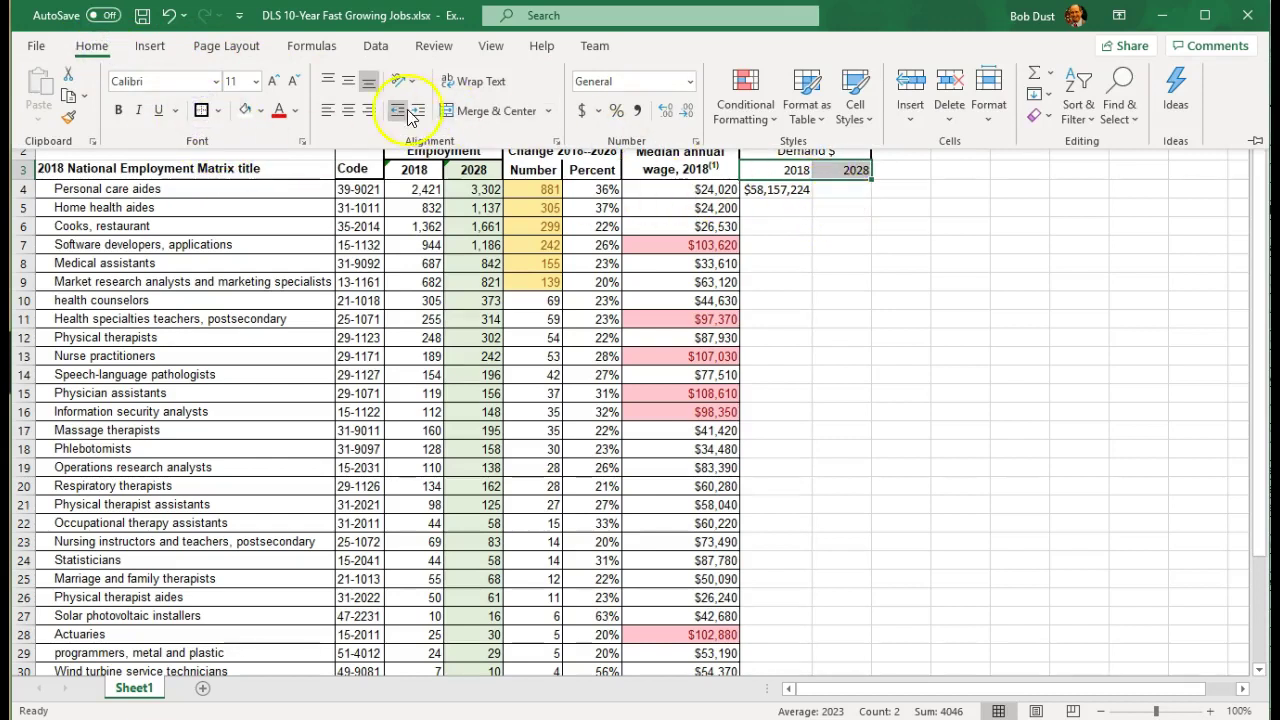
Make the new headings in H2:I3 bold
{"action": "left_click", "coordinate": [880, 200]}
{"action": "left_click_drag", "start_coordinate": [794, 170], "coordinate": [772, 150]}
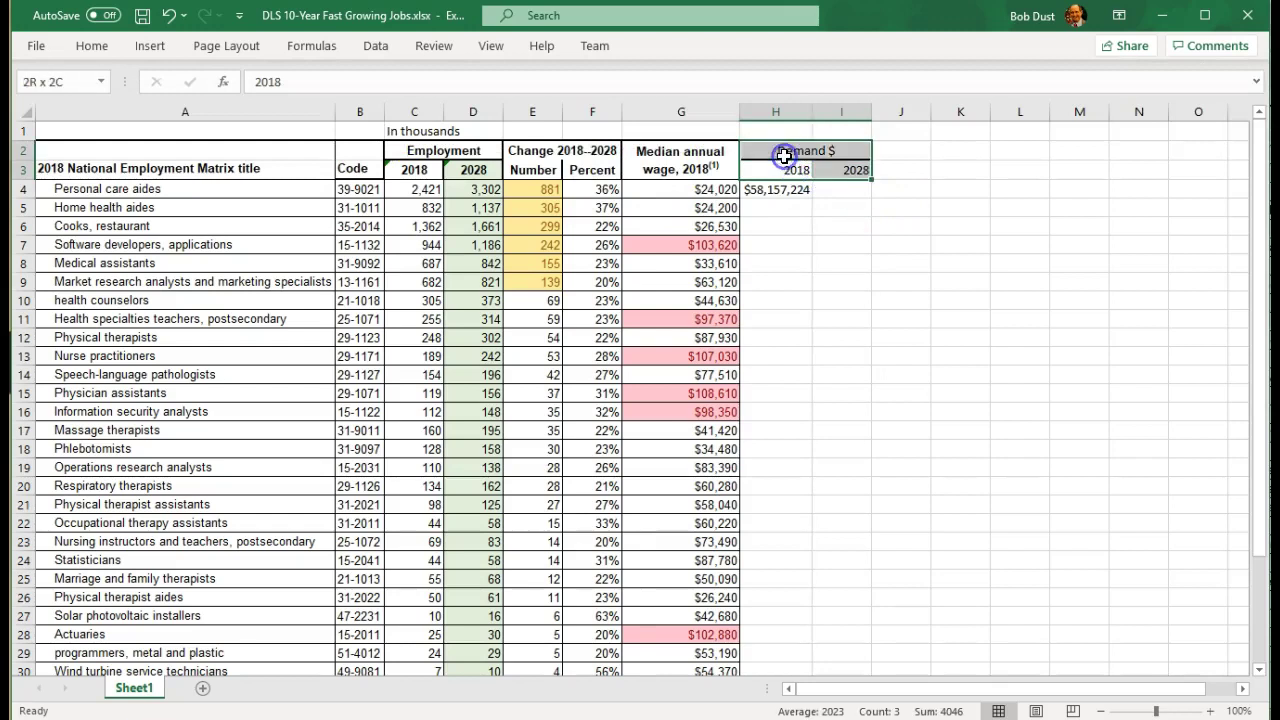
{"action": "left_click", "coordinate": [91, 46]}
{"action": "left_click", "coordinate": [117, 108]}
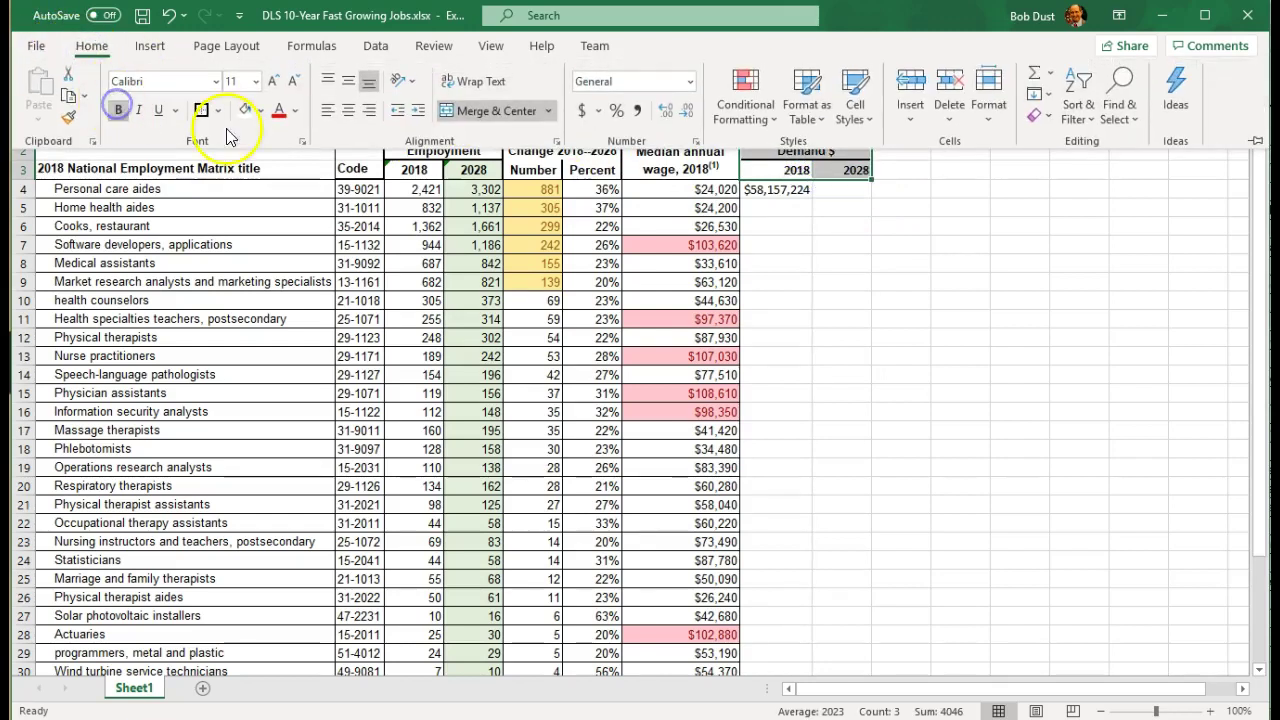
Enter the formula =D4*G4 in cell I4 to calculate the 2028 demand for personal care aides
{"action": "left_click", "coordinate": [822, 215]}
{"action": "left_click", "coordinate": [782, 190]}
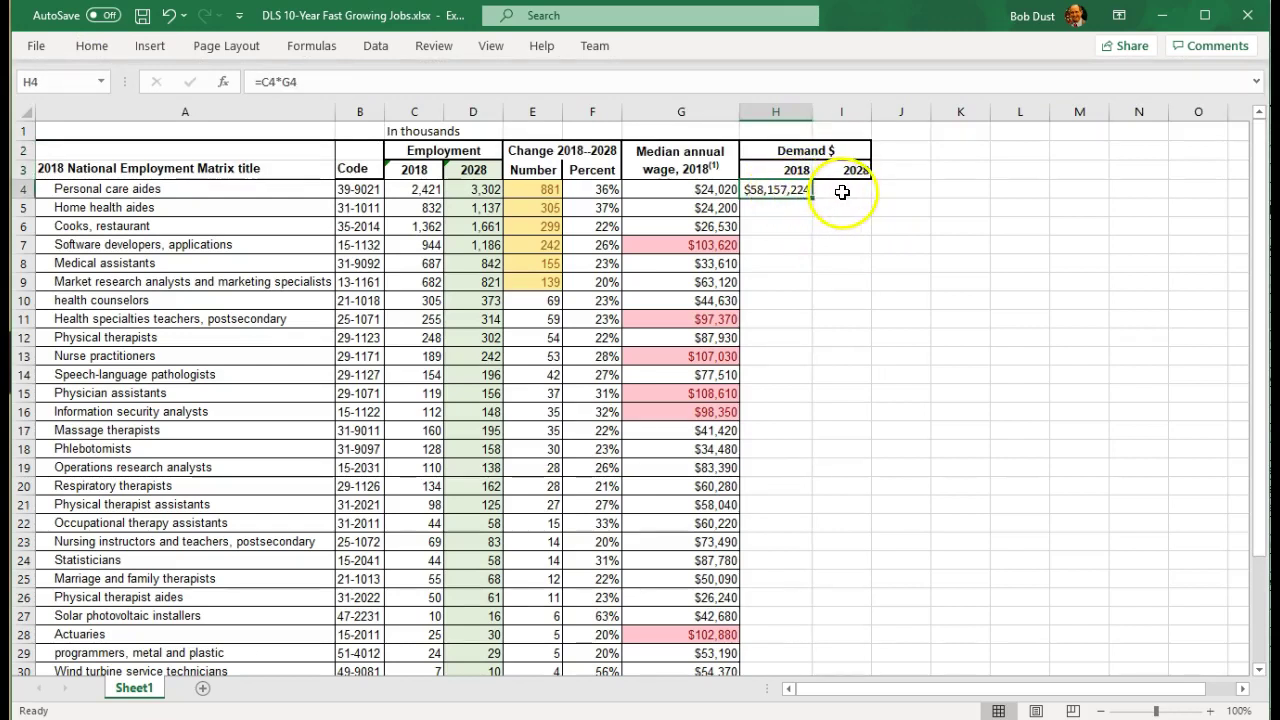
{"action": "left_click", "coordinate": [830, 192]}
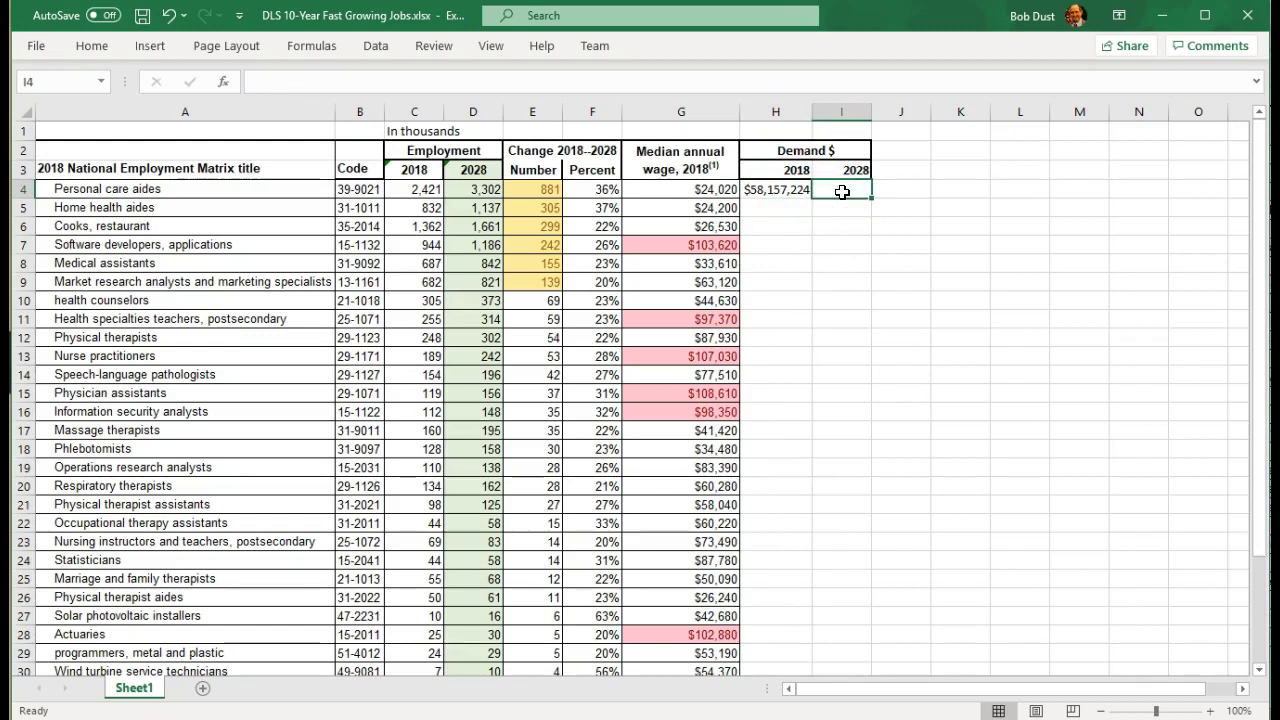
{"action": "type", "text": "="}
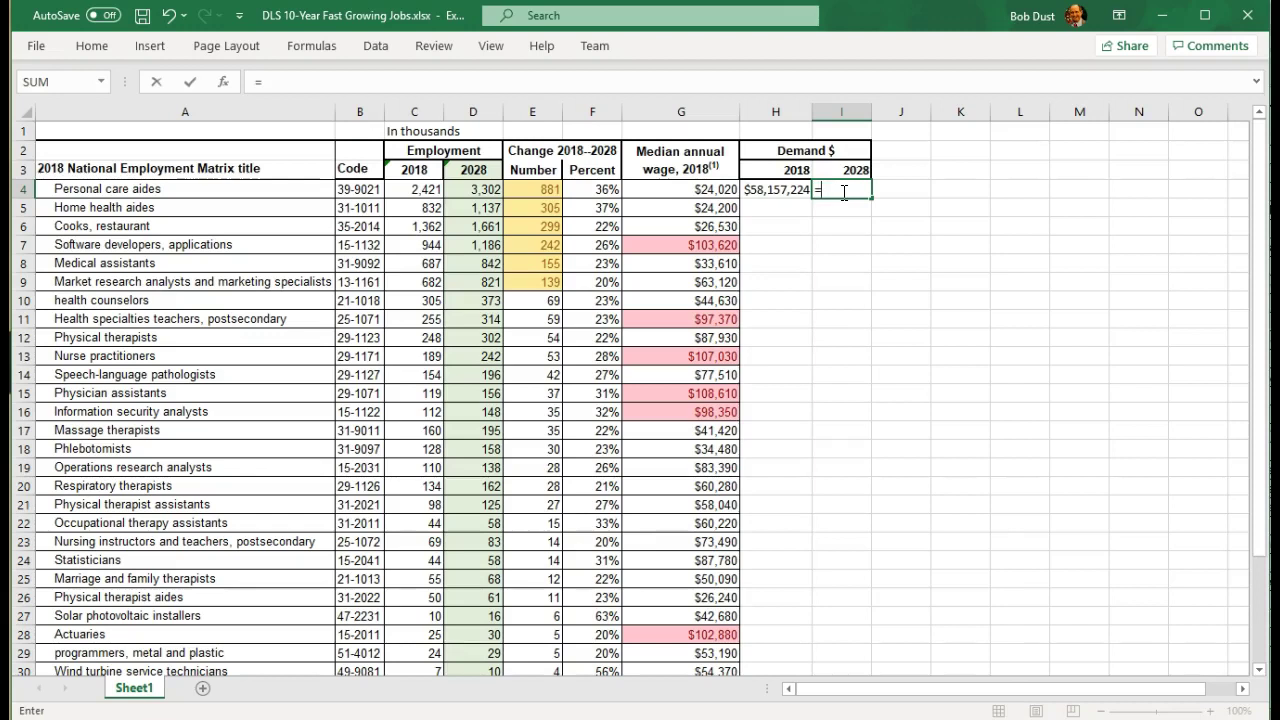
{"action": "type", "text": "d4"}
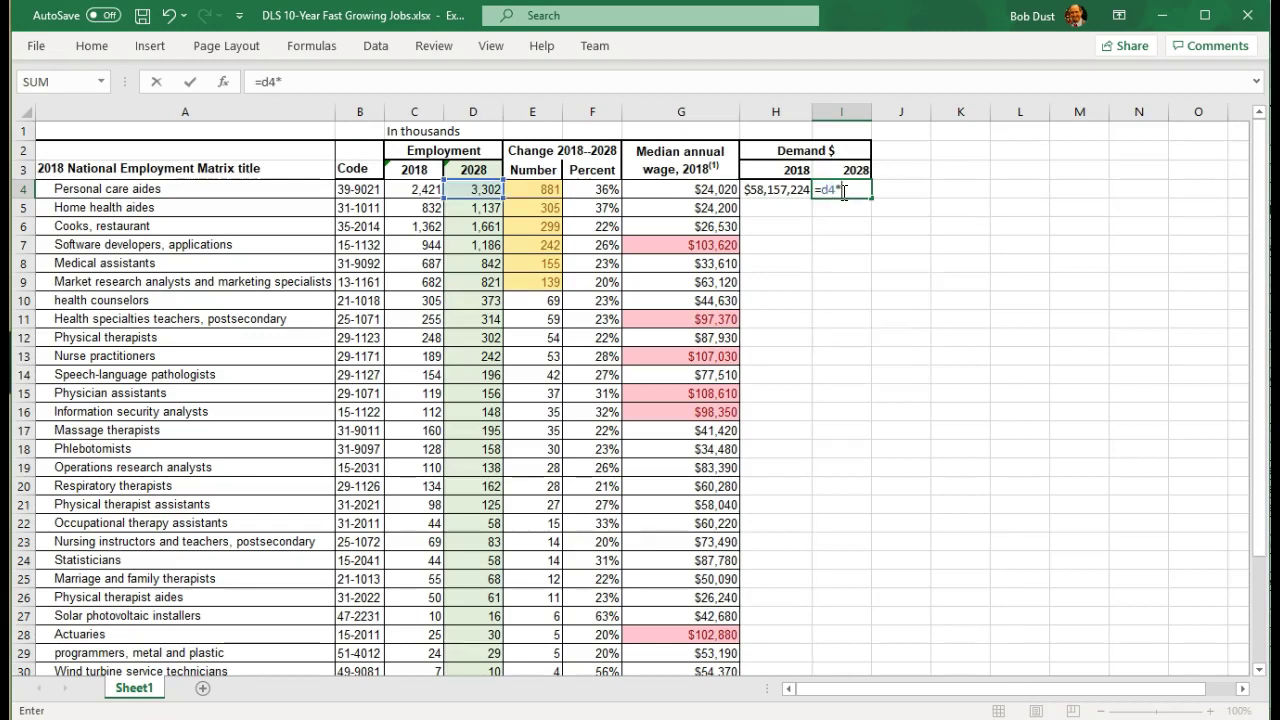
{"action": "type", "text": "*G4"}
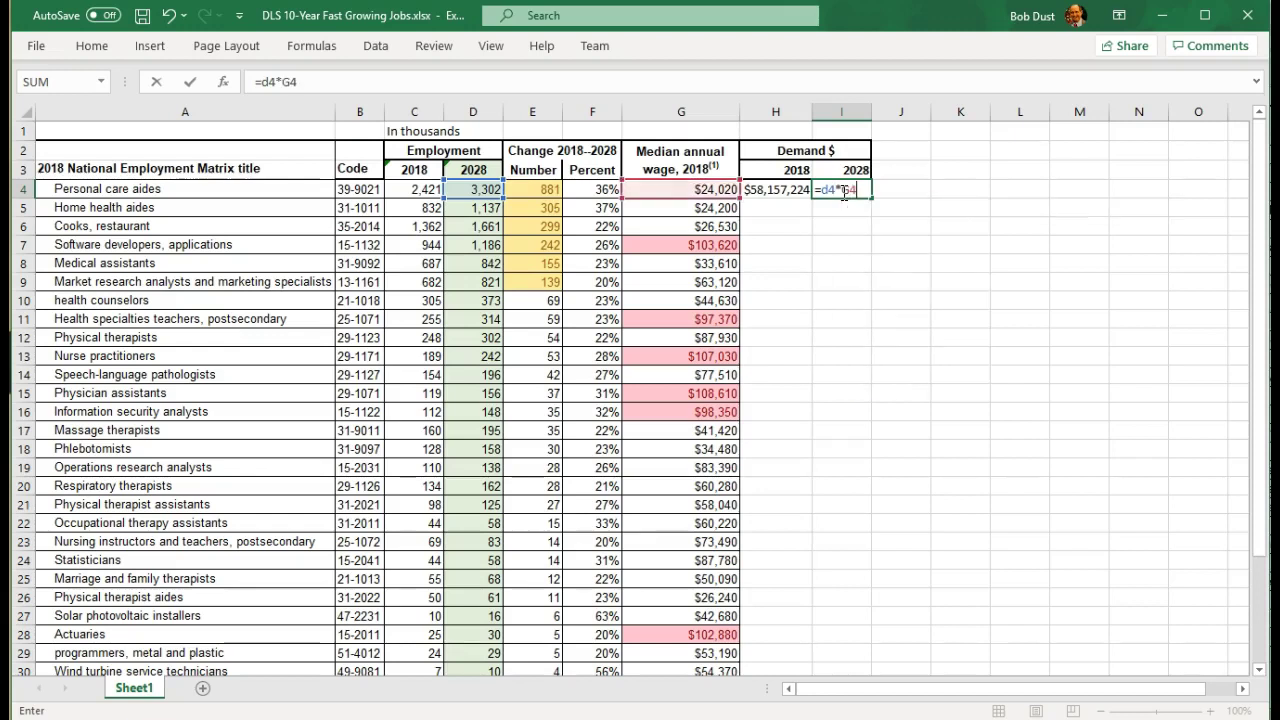
{"action": "key", "text": "Return"}
{"action": "left_click", "coordinate": [842, 192]}
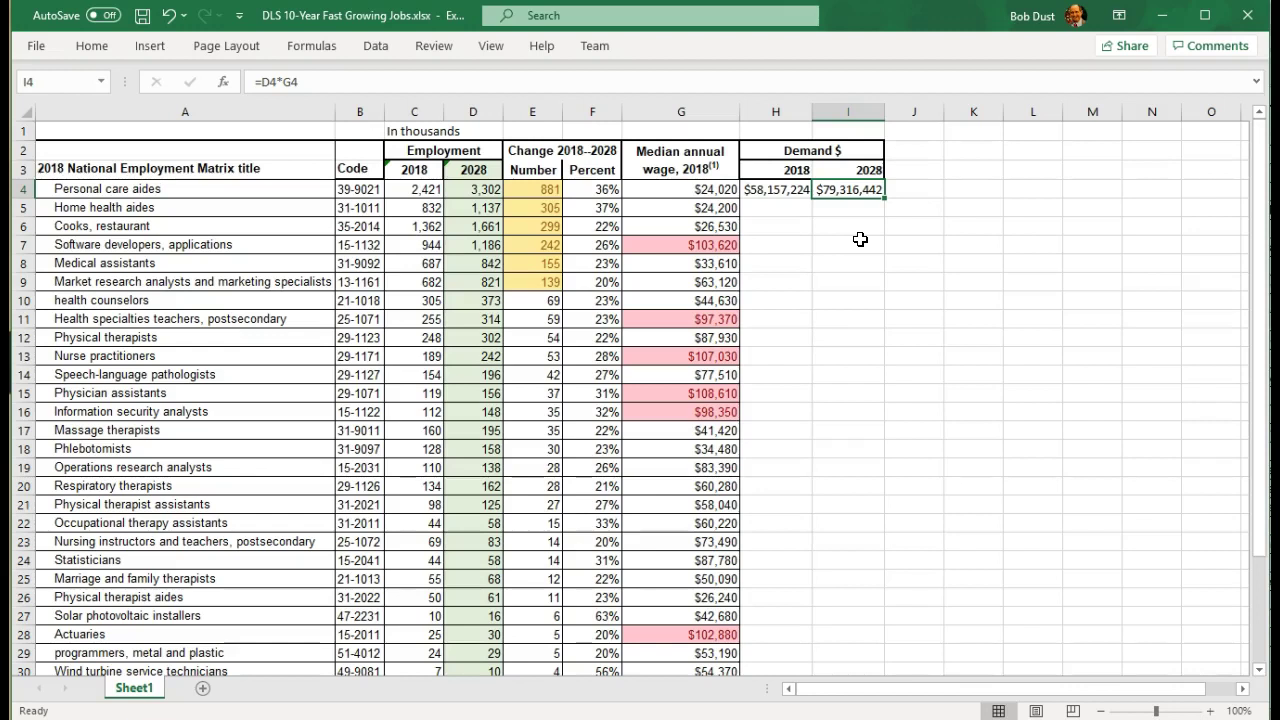
Fill the H4:I4 demand formulas down through row 33 and autofit the widths of columns H and I
{"action": "left_click", "coordinate": [853, 187]}
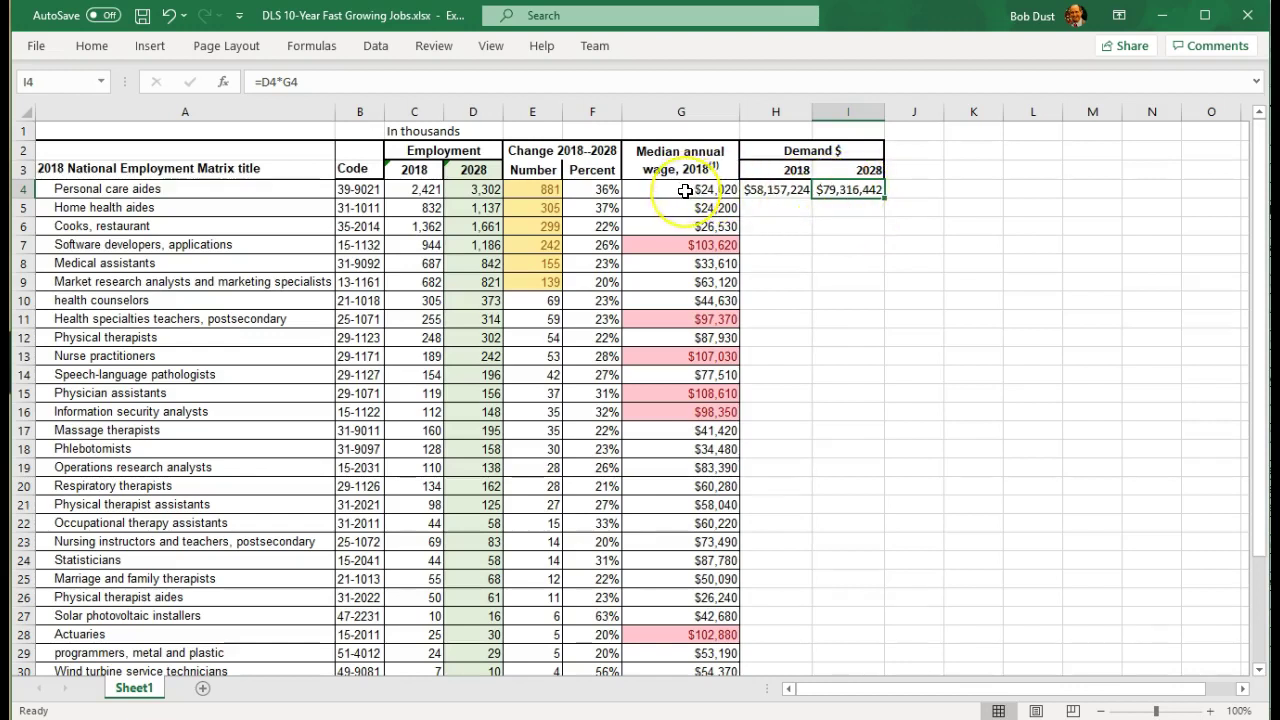
{"action": "left_click", "coordinate": [773, 193]}
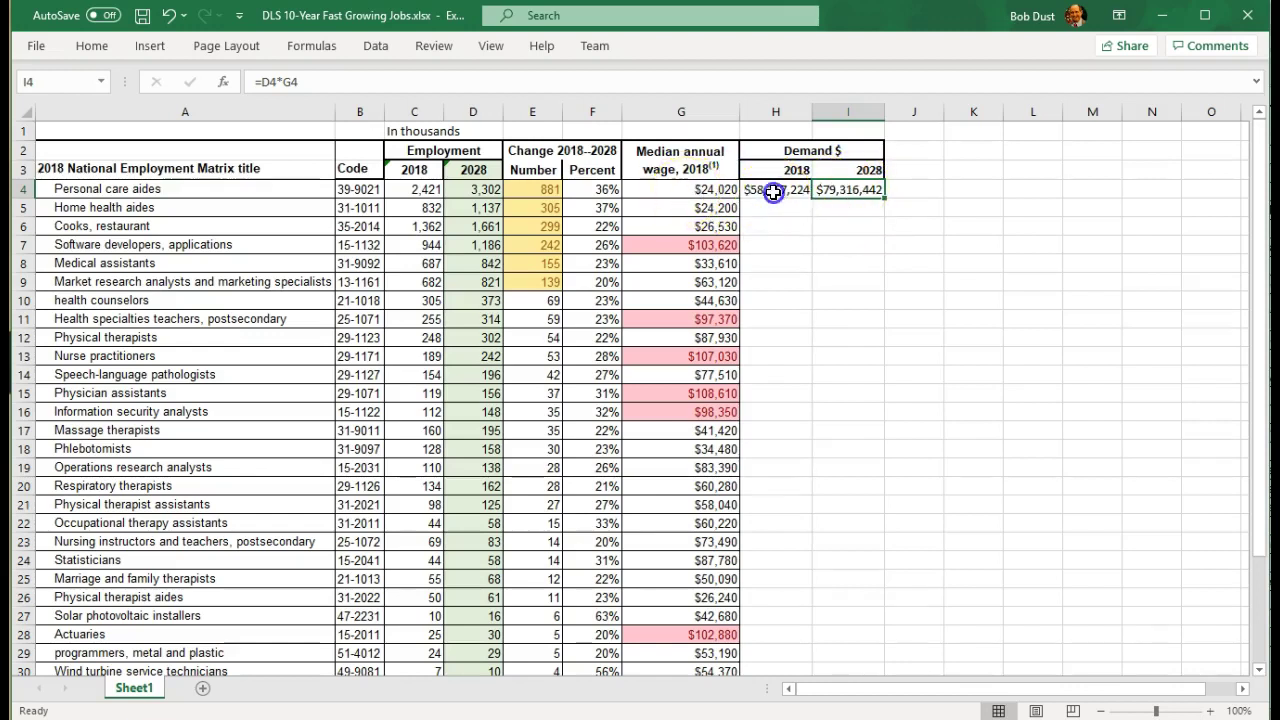
{"action": "left_click", "coordinate": [833, 192], "text": "shift"}
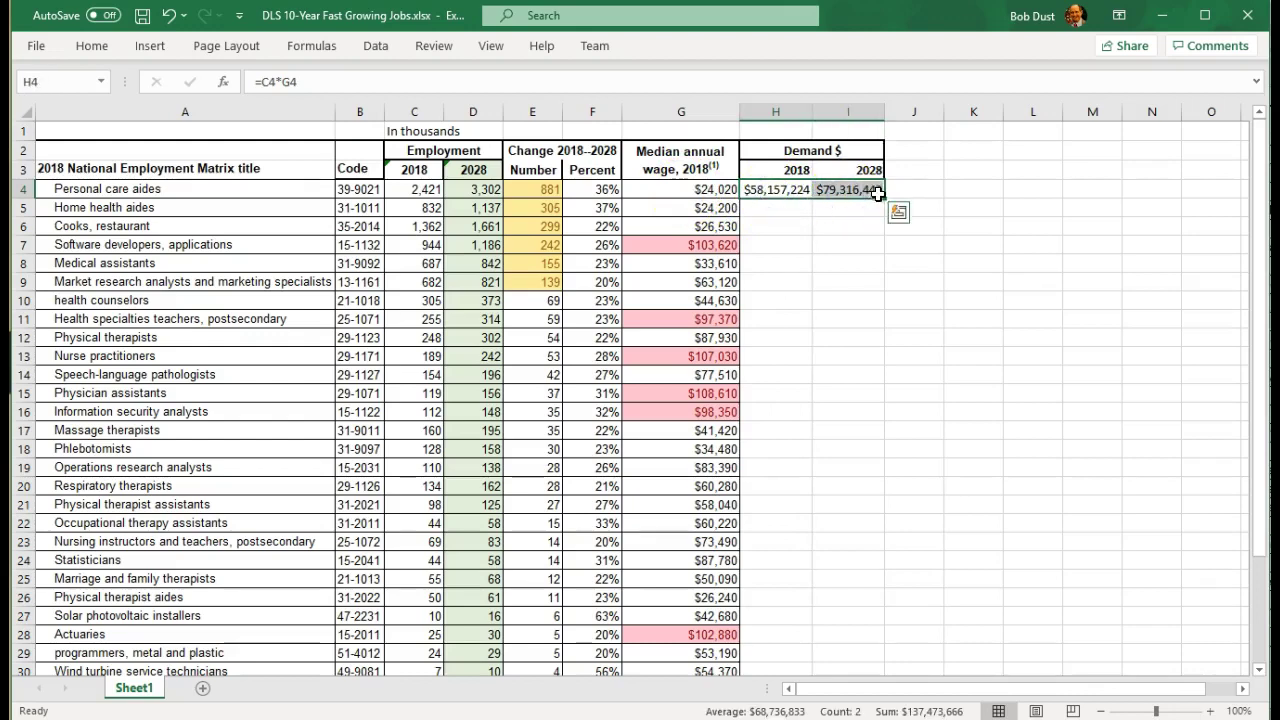
{"action": "left_click_drag", "start_coordinate": [884, 199], "coordinate": [869, 645]}
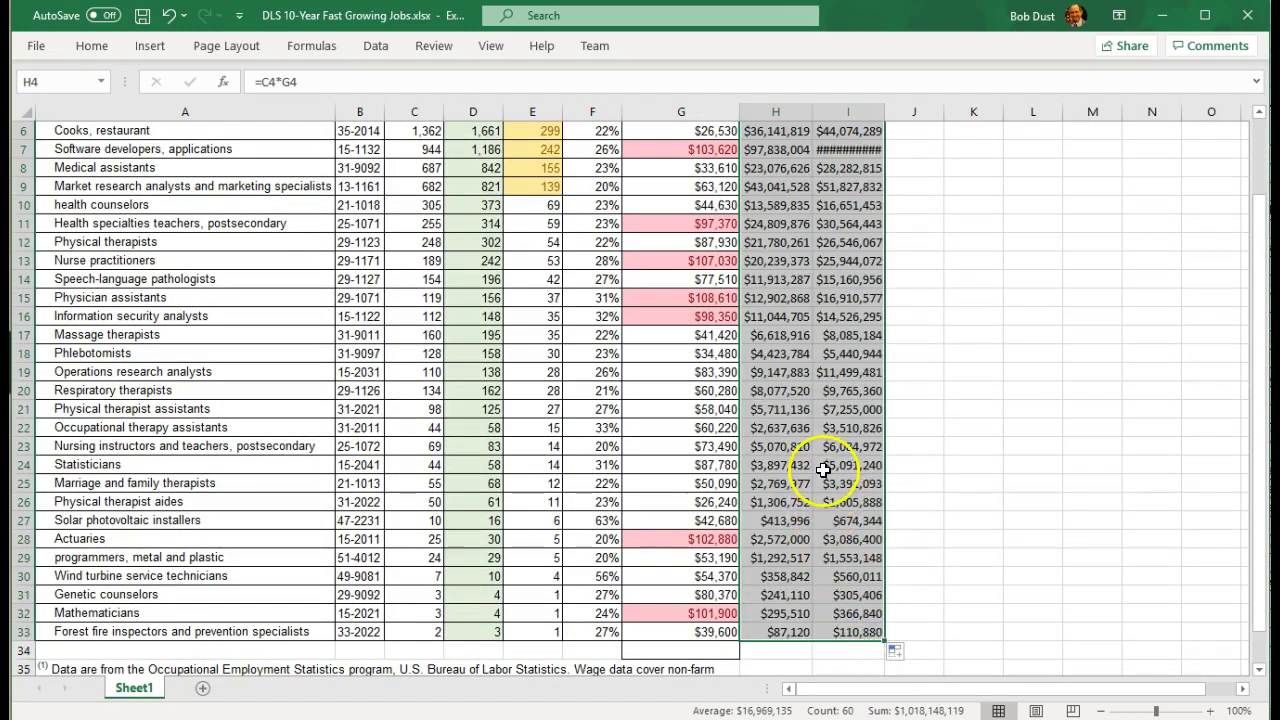
{"action": "scroll", "coordinate": [823, 466], "scroll_direction": "up", "scroll_amount": 2}
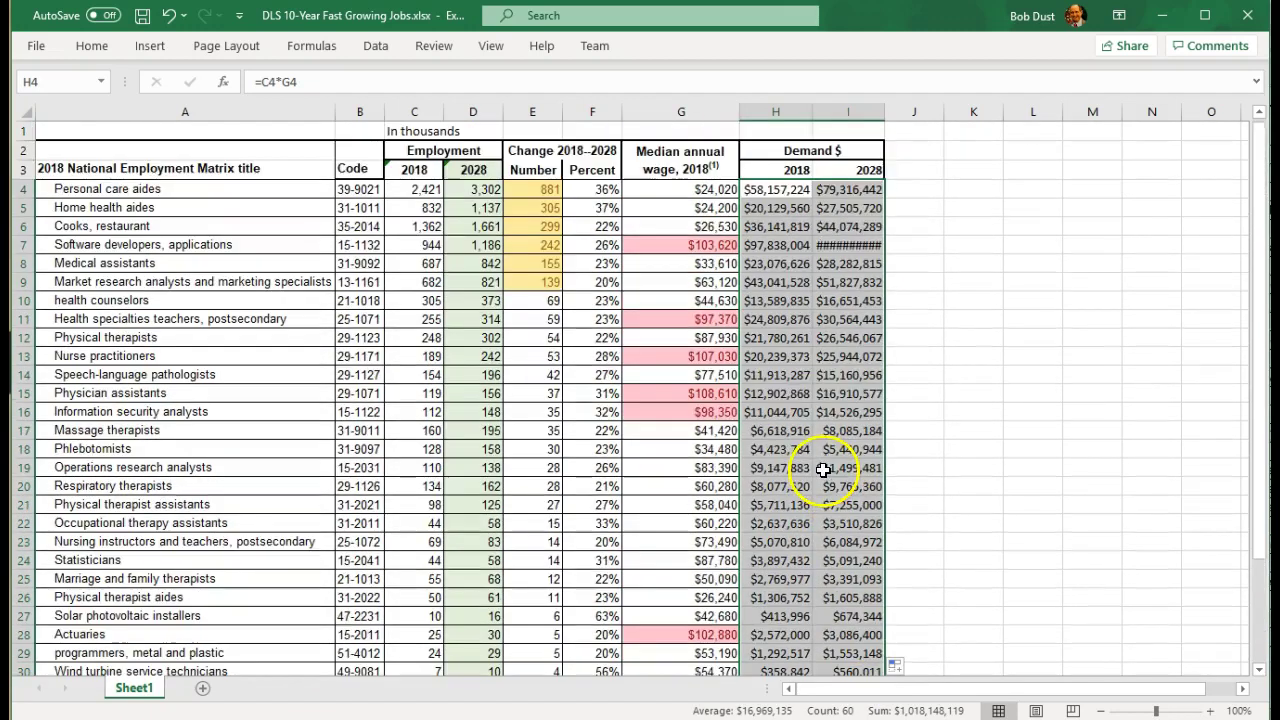
{"action": "double_click", "coordinate": [885, 113]}
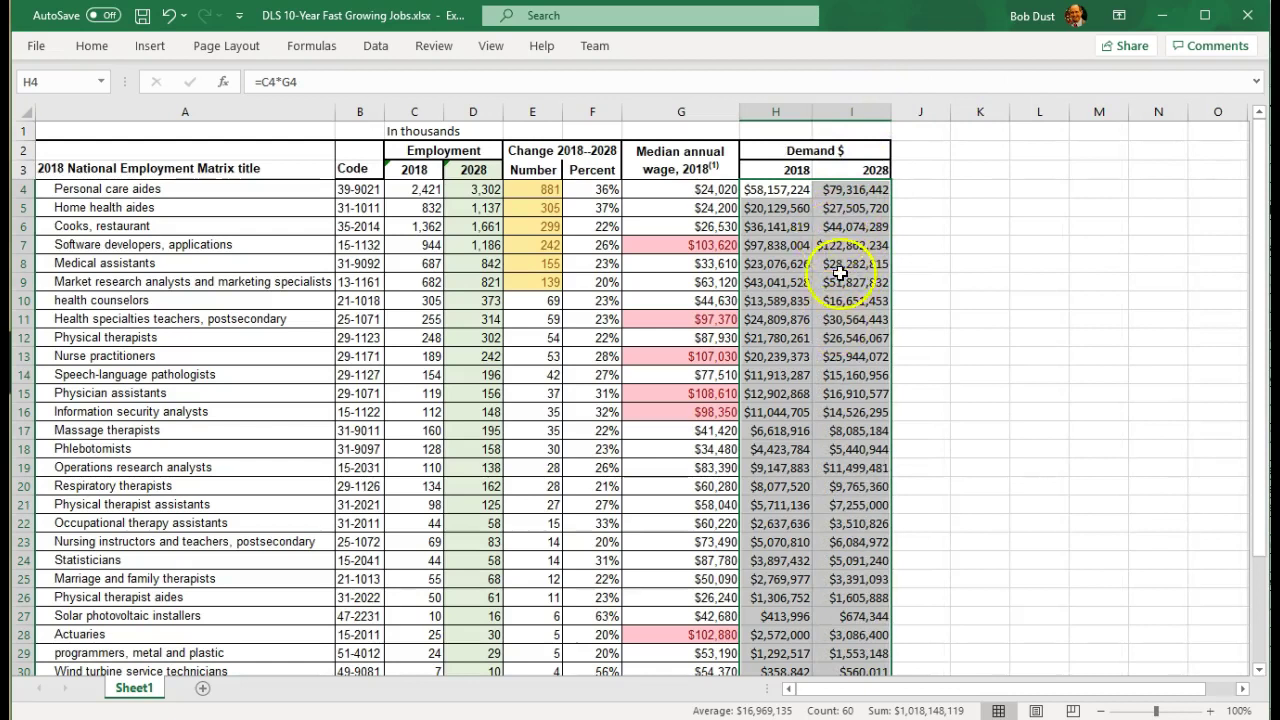
{"action": "double_click", "coordinate": [813, 113]}
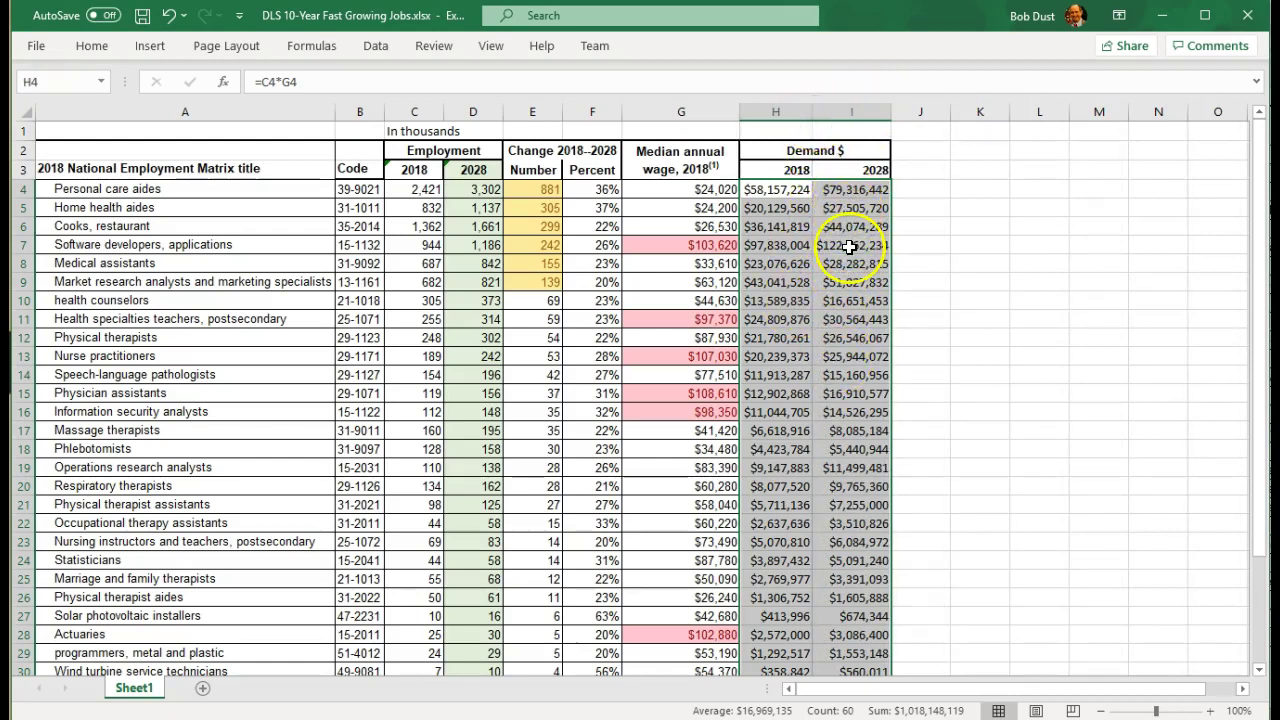
{"action": "left_click", "coordinate": [785, 193]}
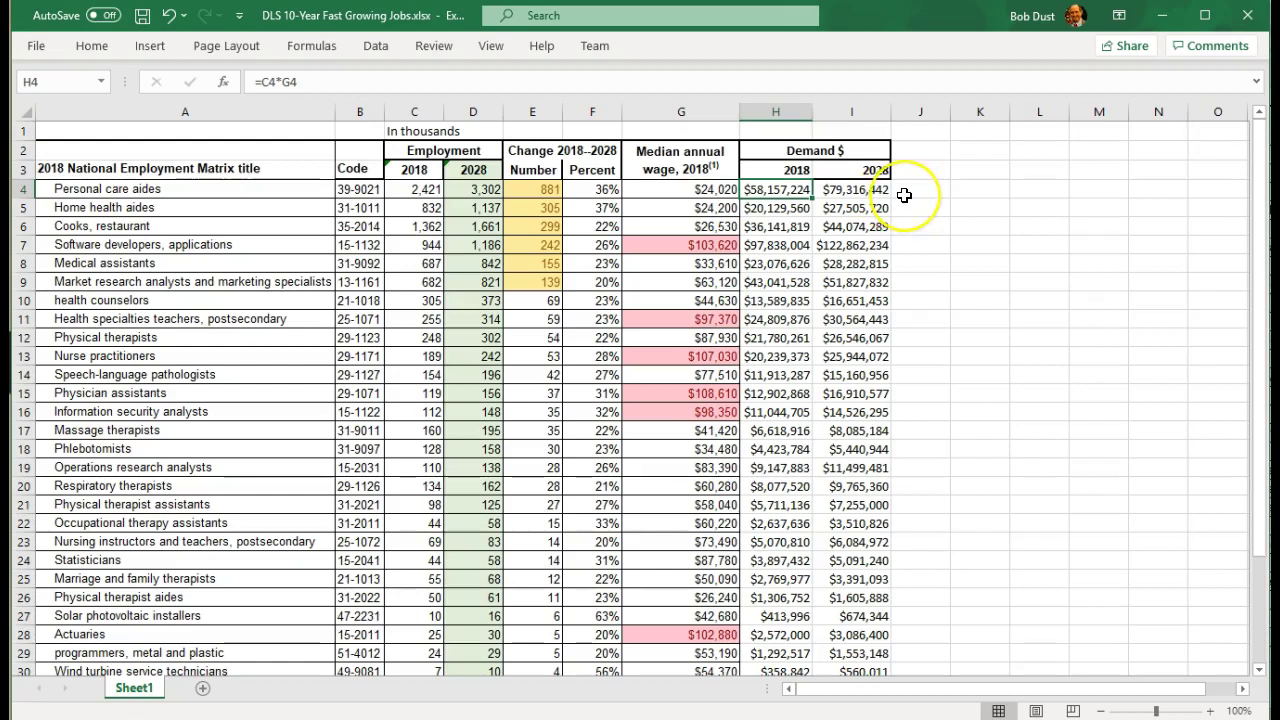
Set up a Greater Than conditional formatting rule on the 2028 demand values in I4:I33 with the threshold 50000000
{"action": "left_click", "coordinate": [852, 190]}
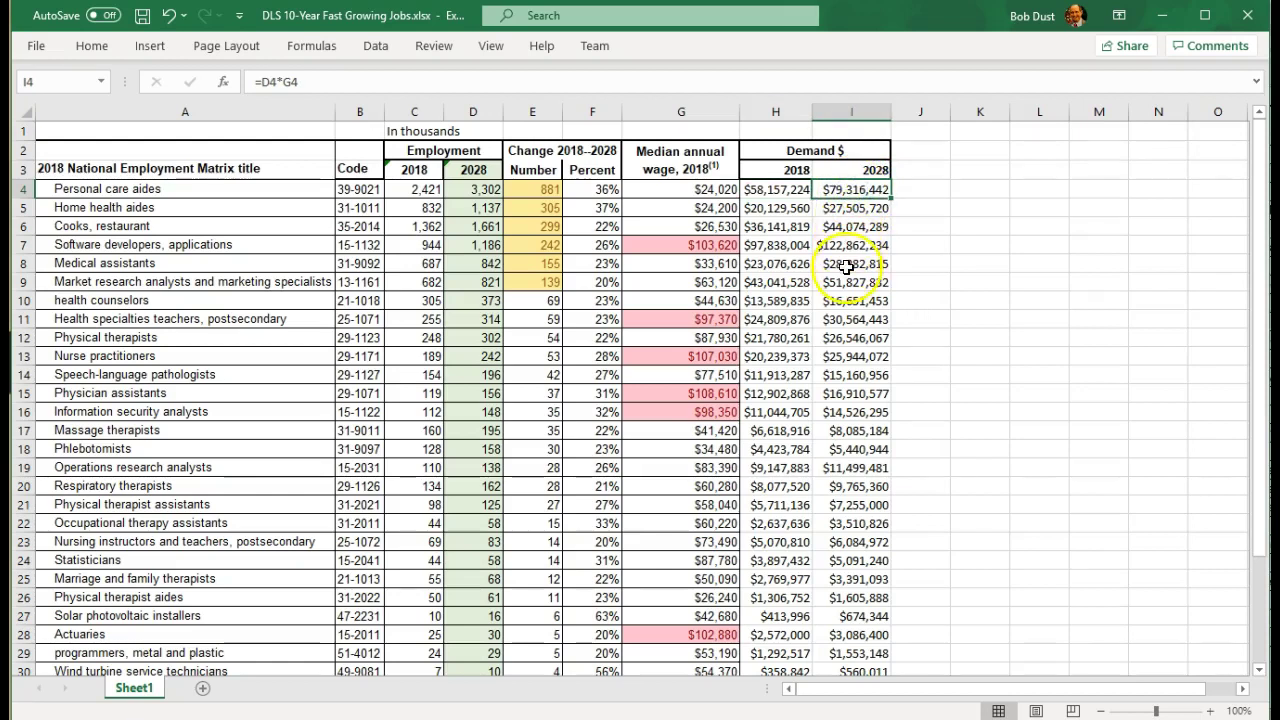
{"action": "scroll", "coordinate": [850, 290], "scroll_direction": "down", "scroll_amount": 2}
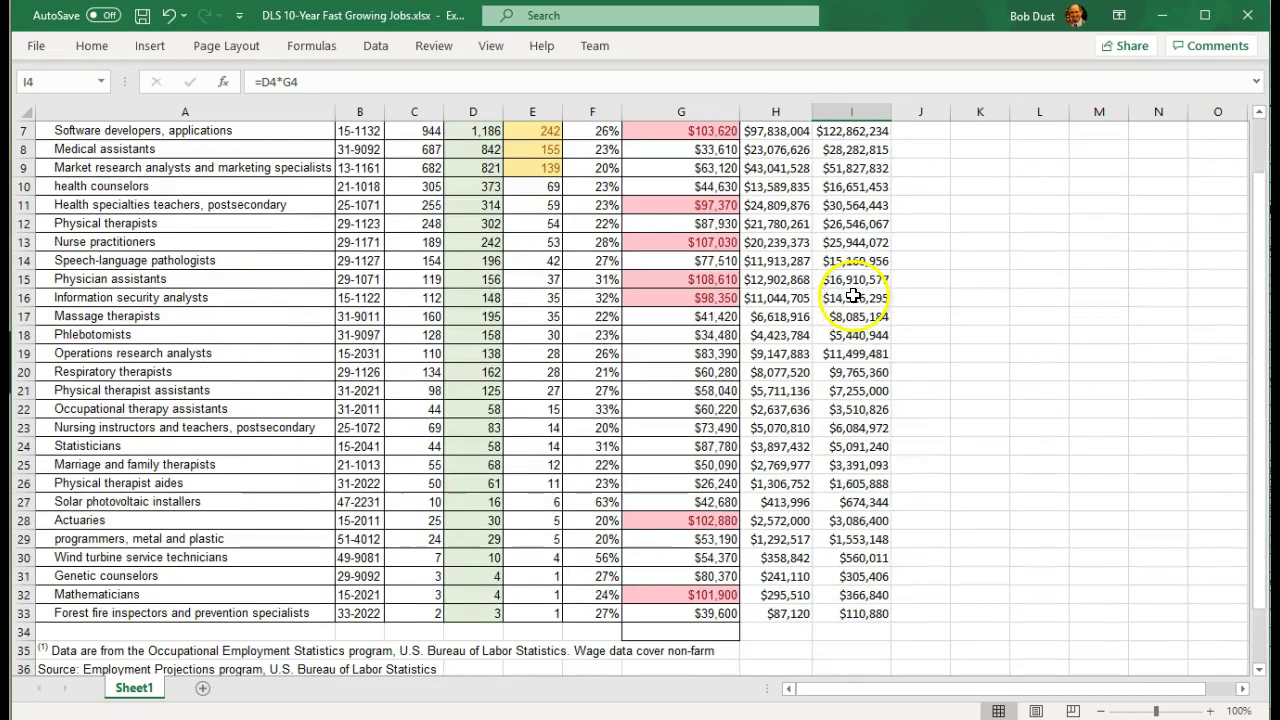
{"action": "left_click", "coordinate": [855, 613], "text": "shift"}
{"action": "scroll", "coordinate": [856, 433], "scroll_direction": "up", "scroll_amount": 1}
{"action": "scroll", "coordinate": [856, 433], "scroll_direction": "up", "scroll_amount": 2}
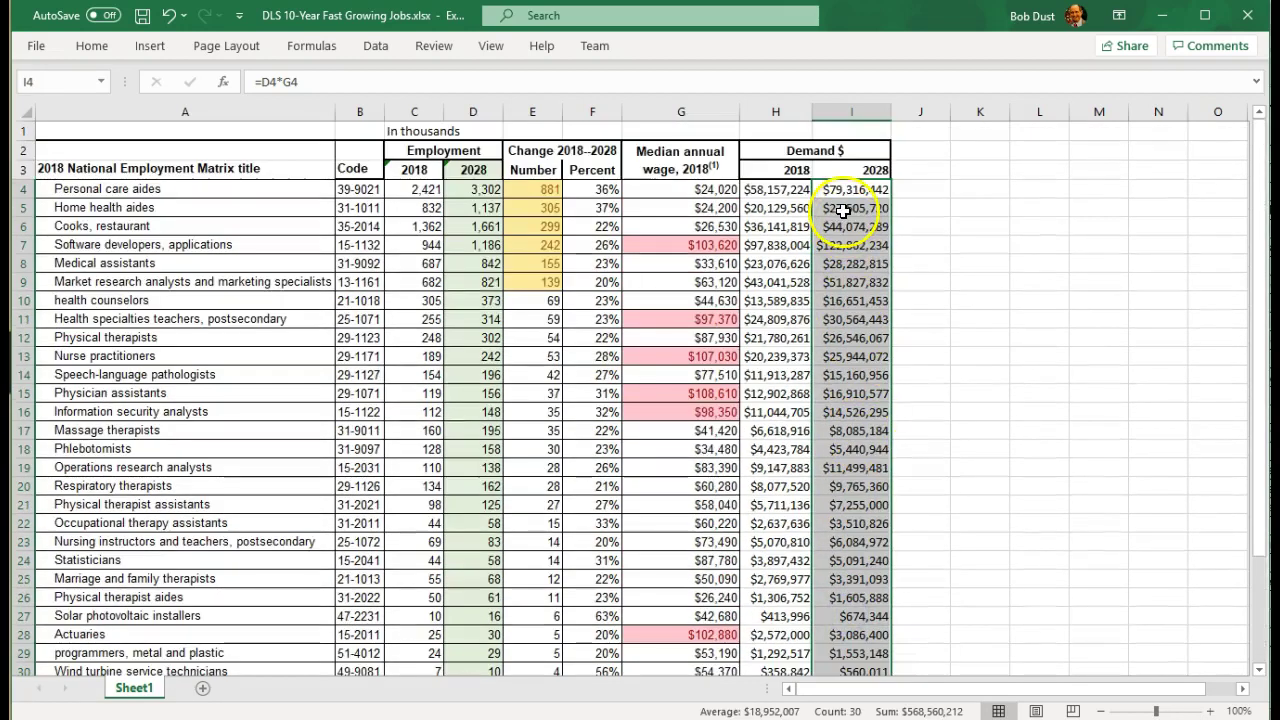
{"action": "left_click", "coordinate": [91, 46]}
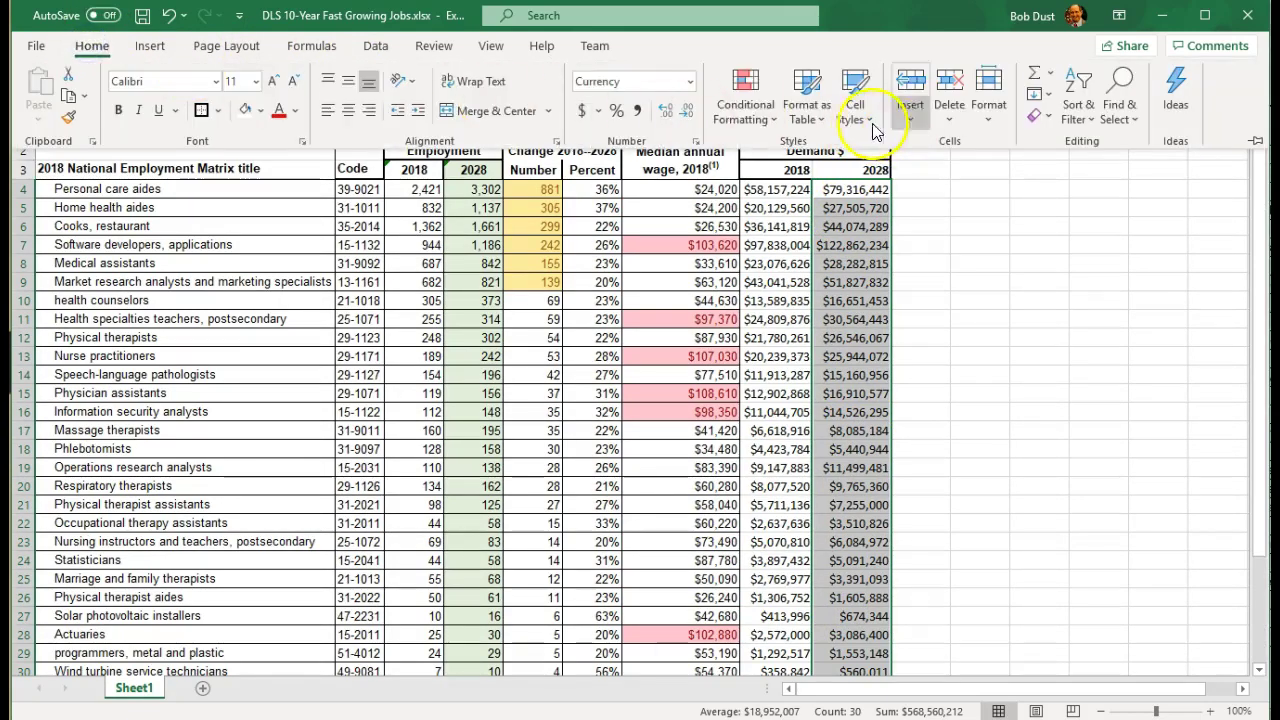
{"action": "left_click", "coordinate": [752, 118]}
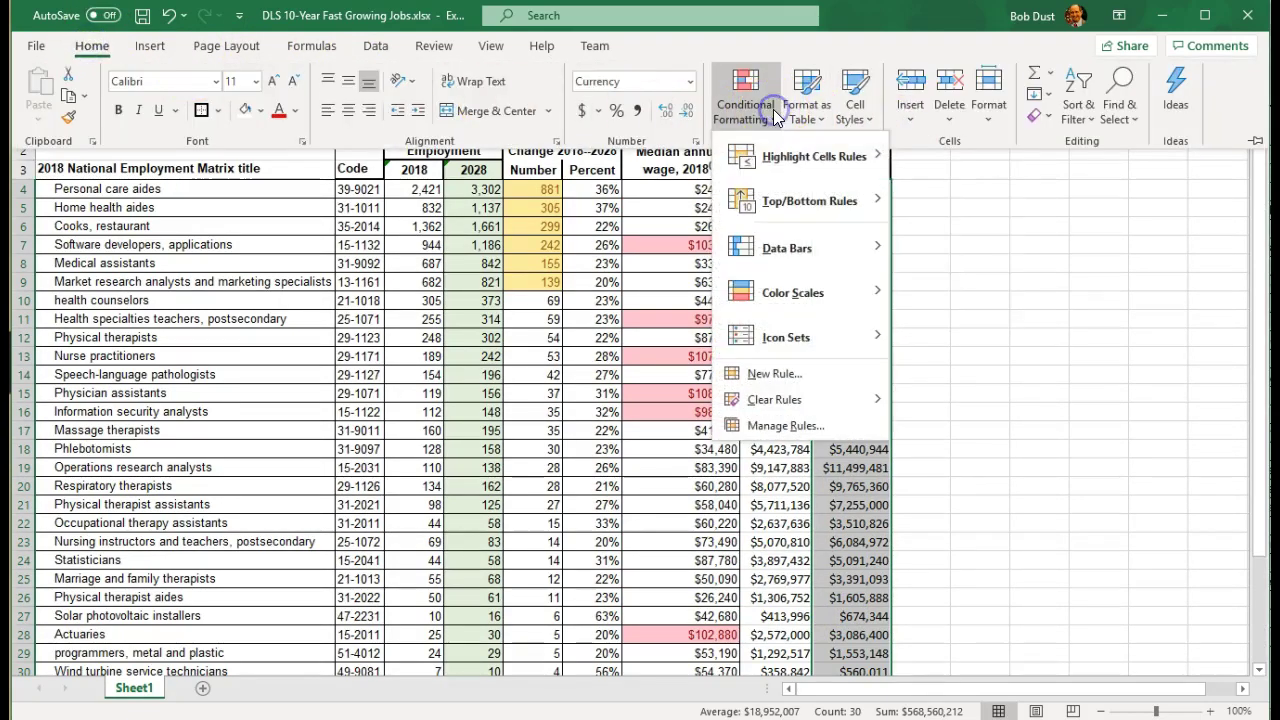
{"action": "mouse_move", "coordinate": [808, 160]}
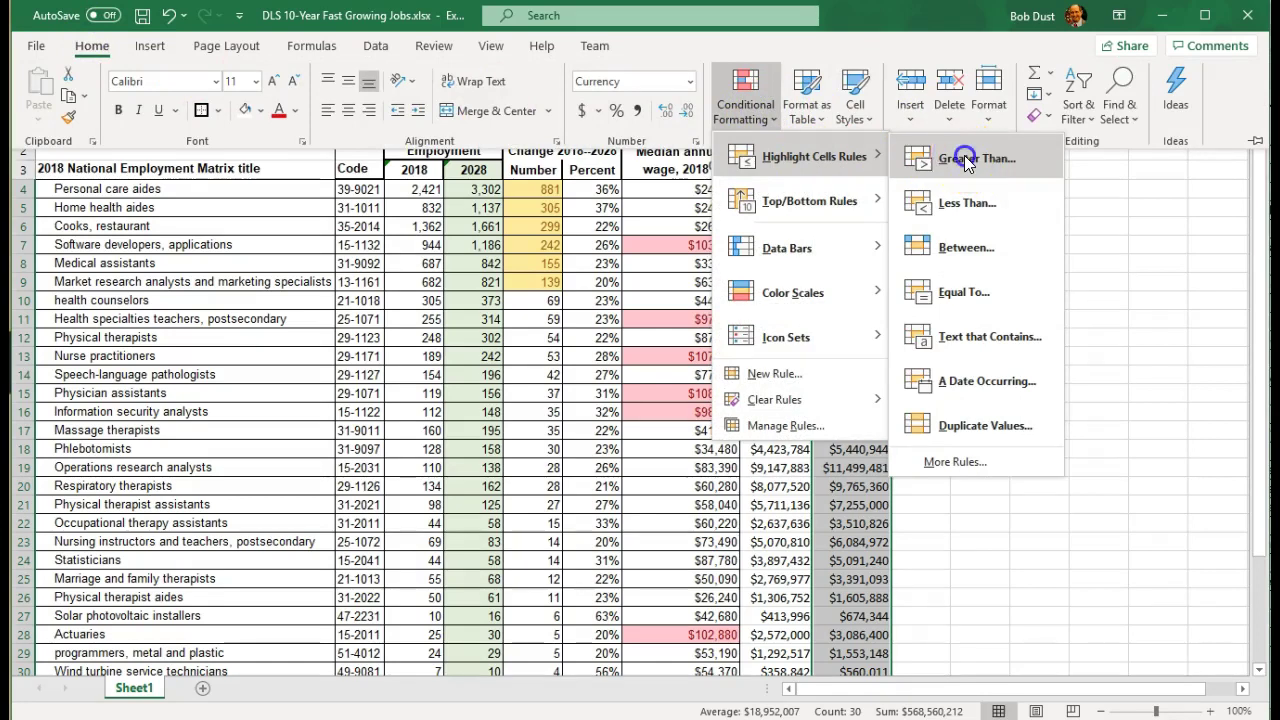
{"action": "left_click", "coordinate": [964, 157]}
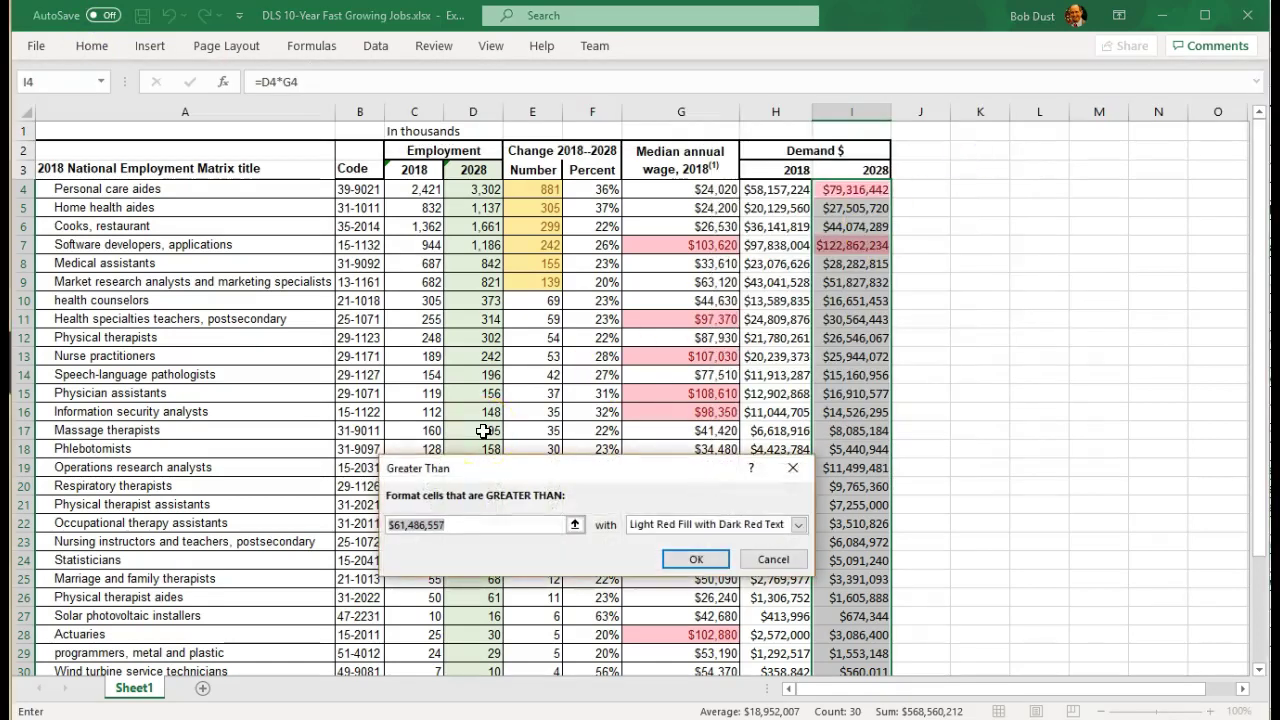
{"action": "type", "text": "50"}
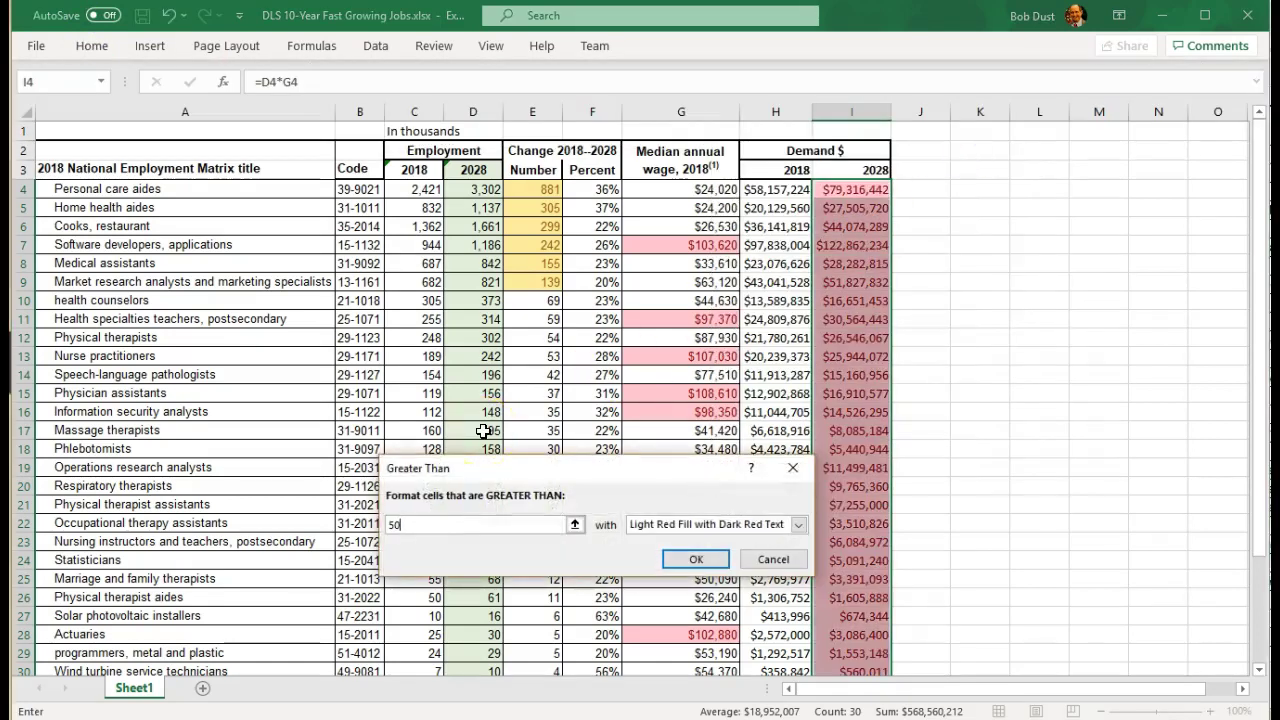
{"action": "type", "text": "000000"}
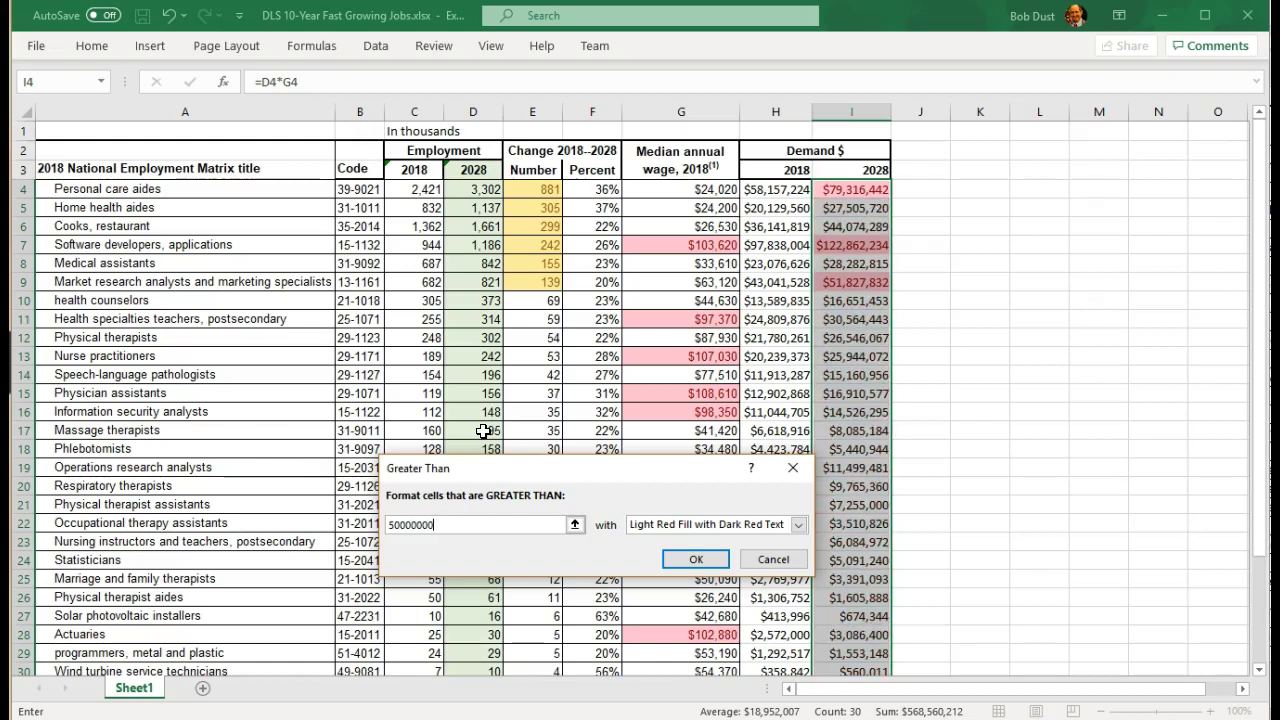
Give the Greater Than rule a custom format with the lightest blue fill and apply it to the 2028 demand values
{"action": "left_click", "coordinate": [799, 523]}
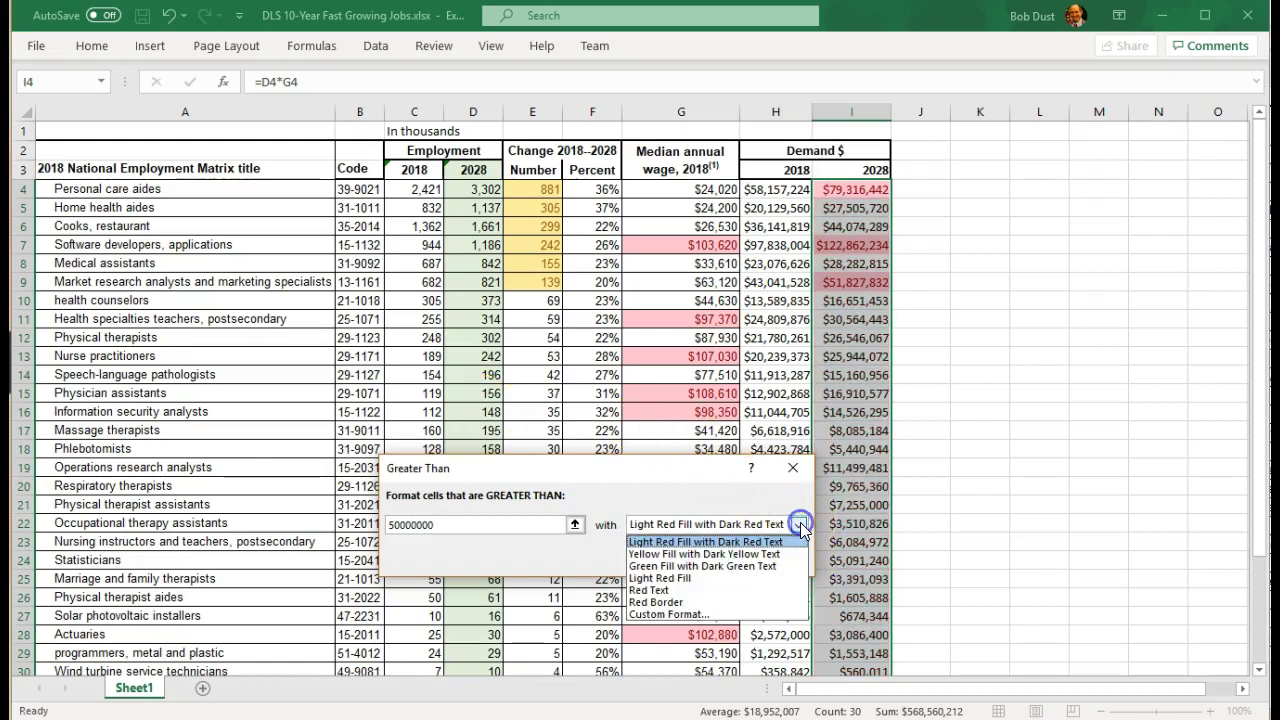
{"action": "left_click", "coordinate": [697, 615]}
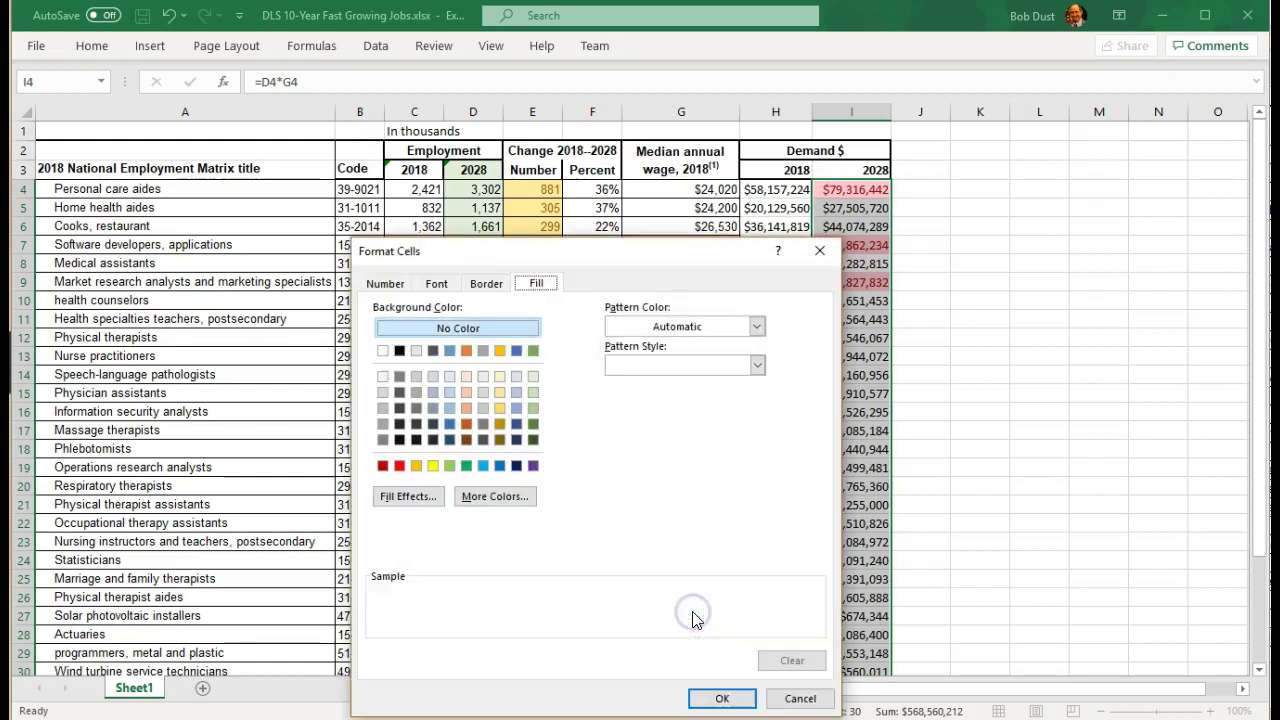
{"action": "left_click", "coordinate": [533, 392]}
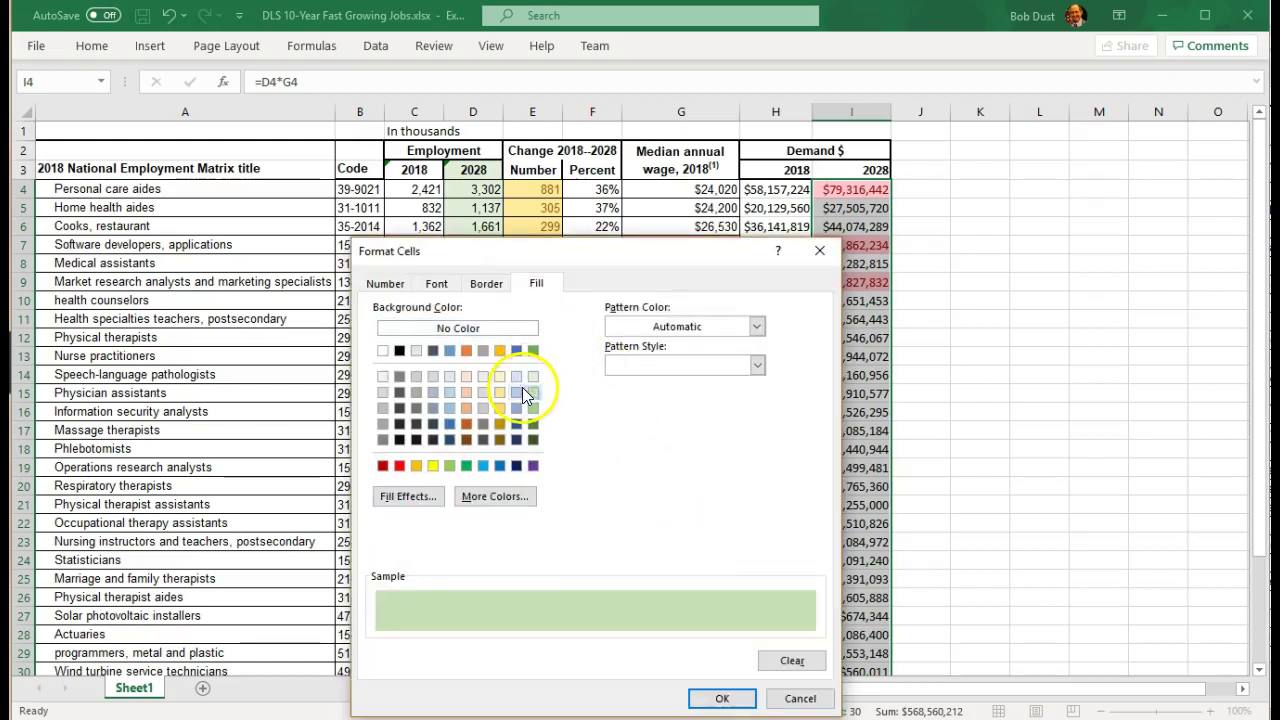
{"action": "left_click", "coordinate": [517, 391]}
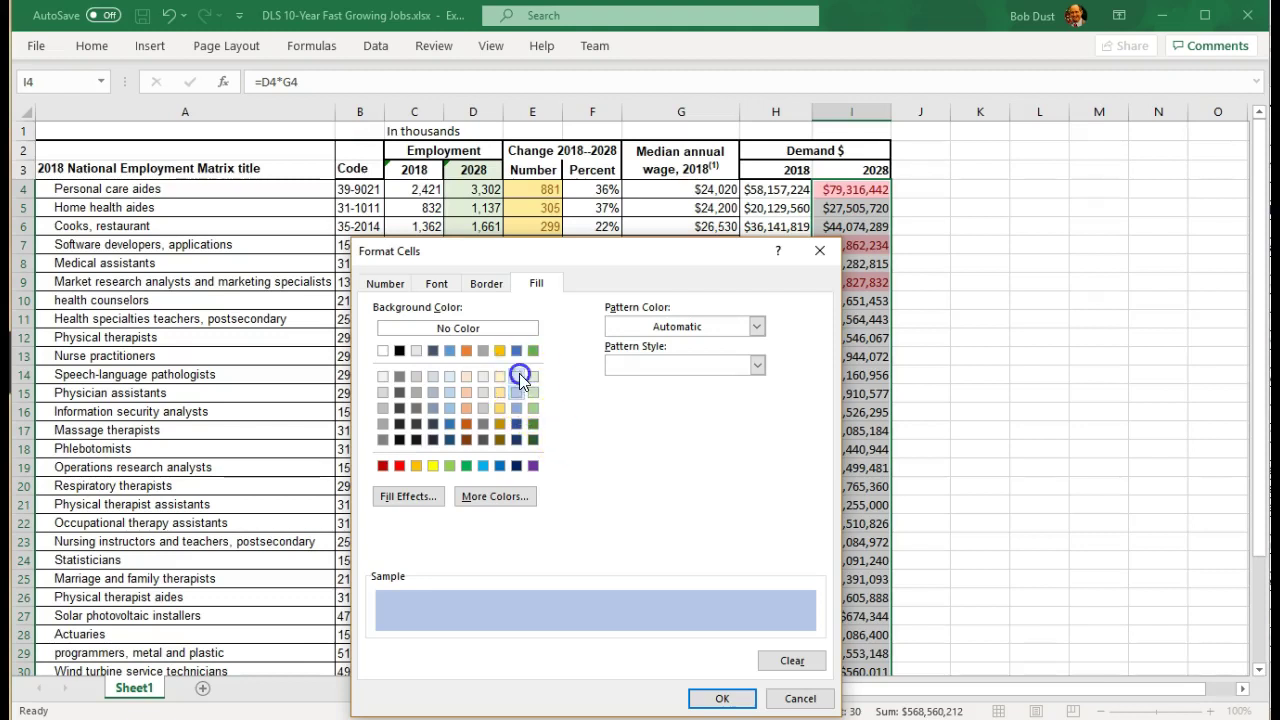
{"action": "left_click", "coordinate": [519, 374]}
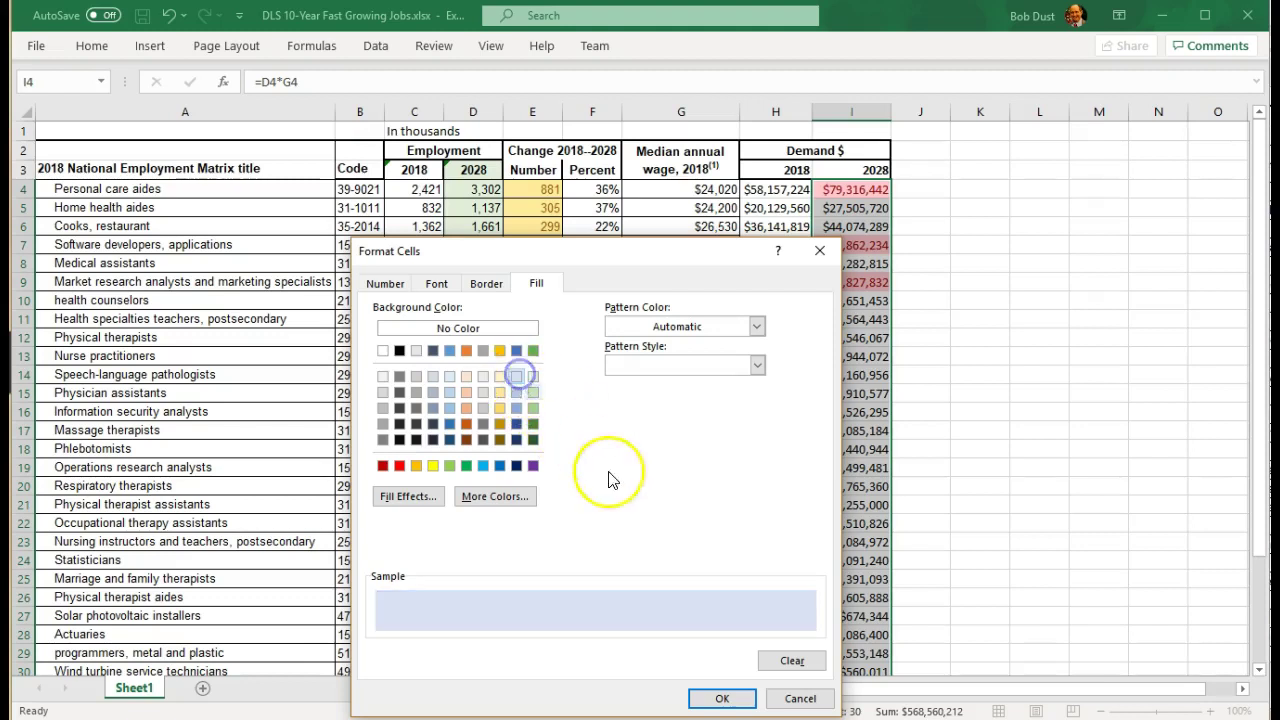
{"action": "left_click", "coordinate": [718, 701]}
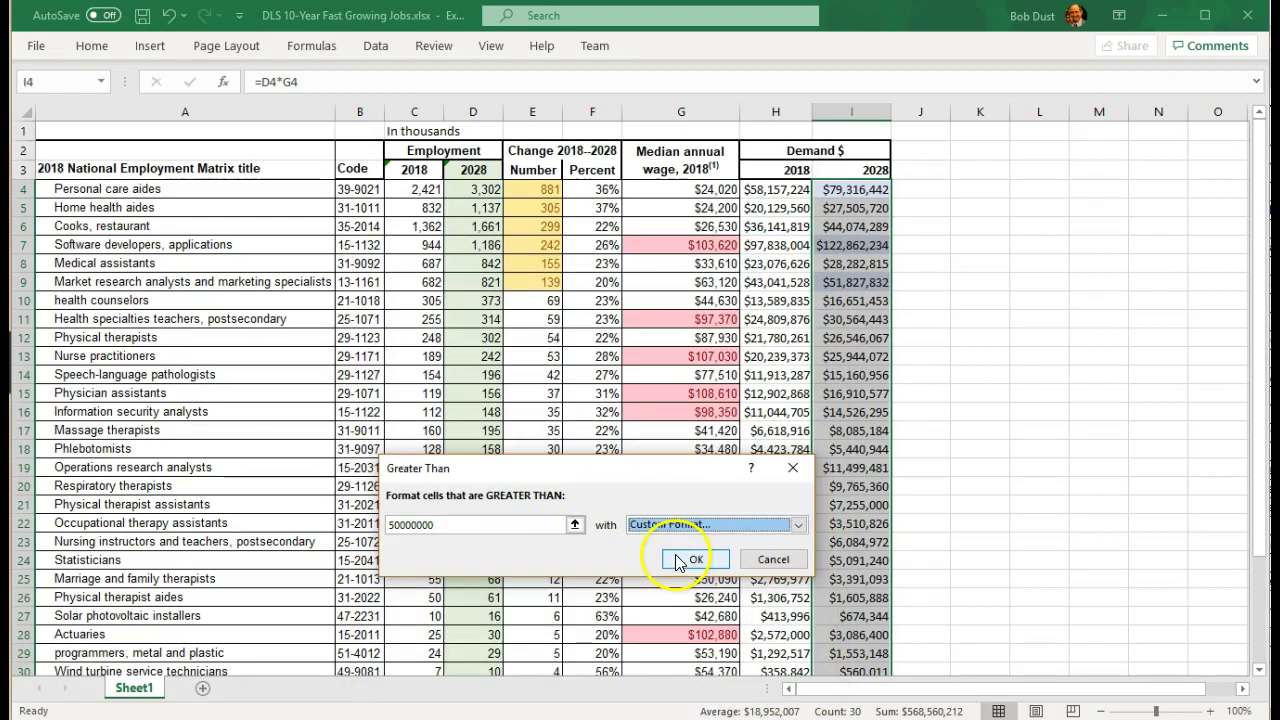
{"action": "left_click", "coordinate": [690, 559]}
{"action": "left_click", "coordinate": [840, 263]}
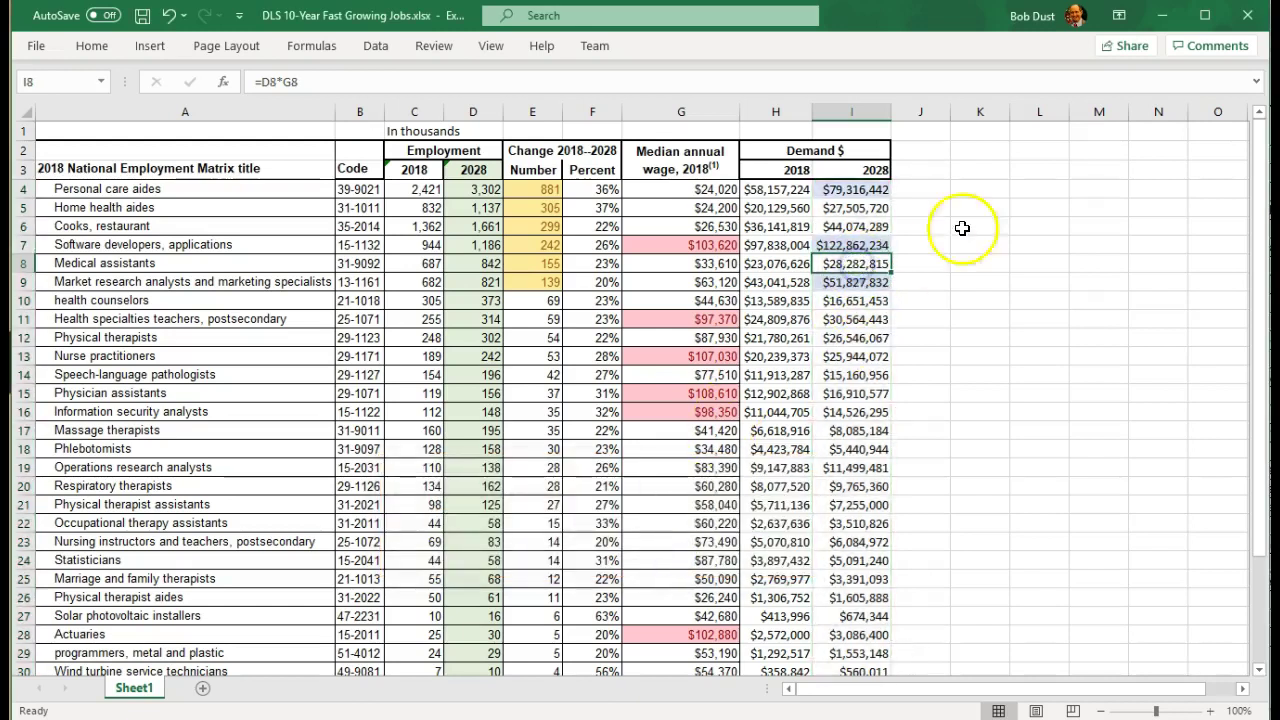
{"action": "left_click", "coordinate": [876, 189]}
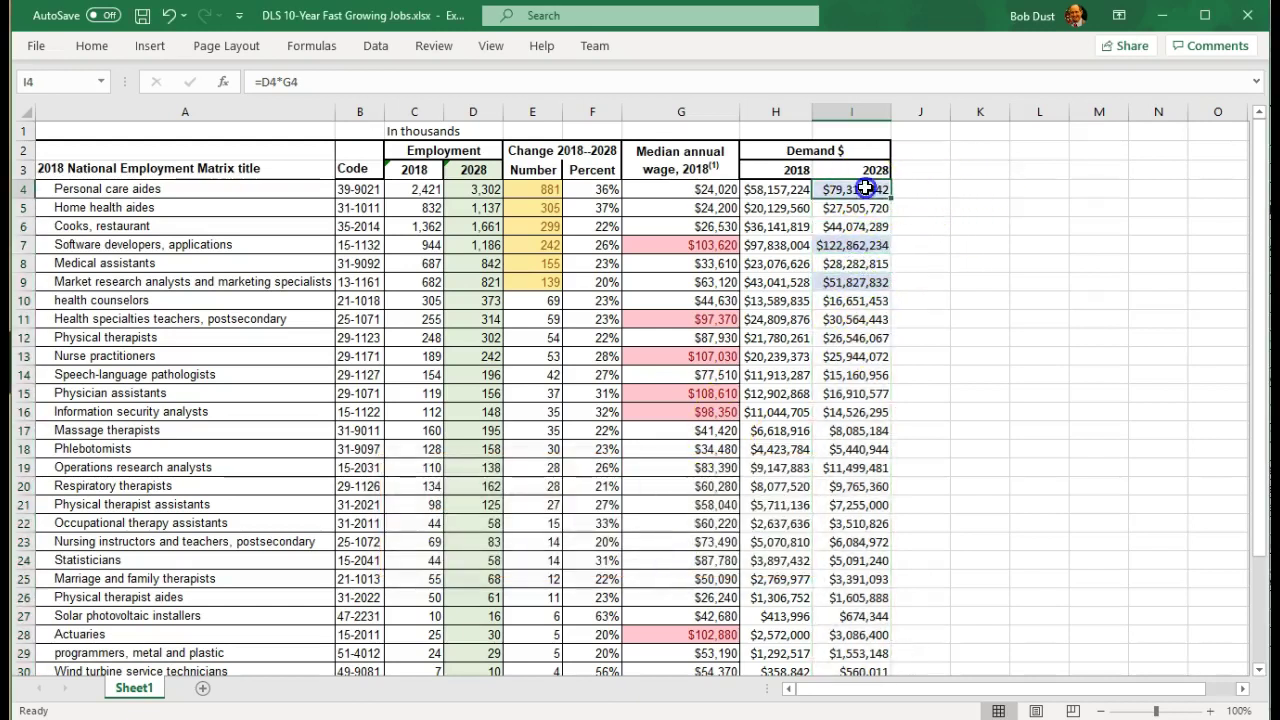
{"action": "left_click", "coordinate": [918, 191]}
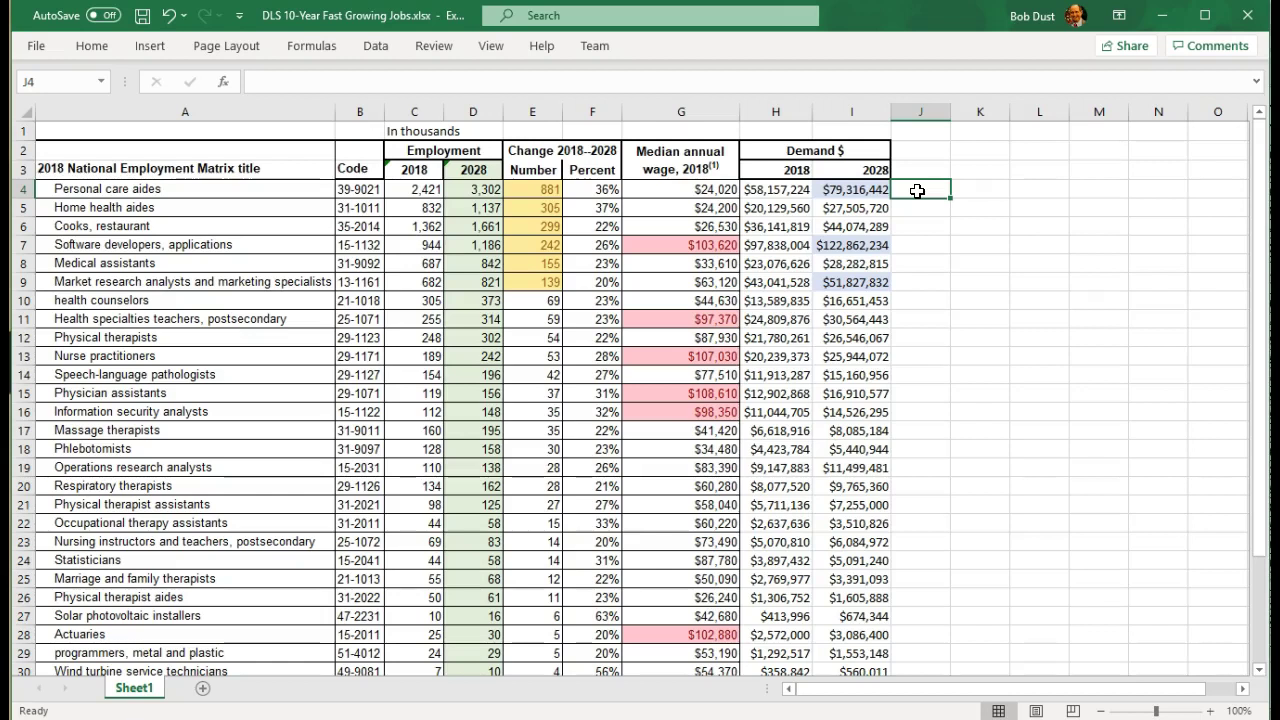
{"action": "type", "text": "="}
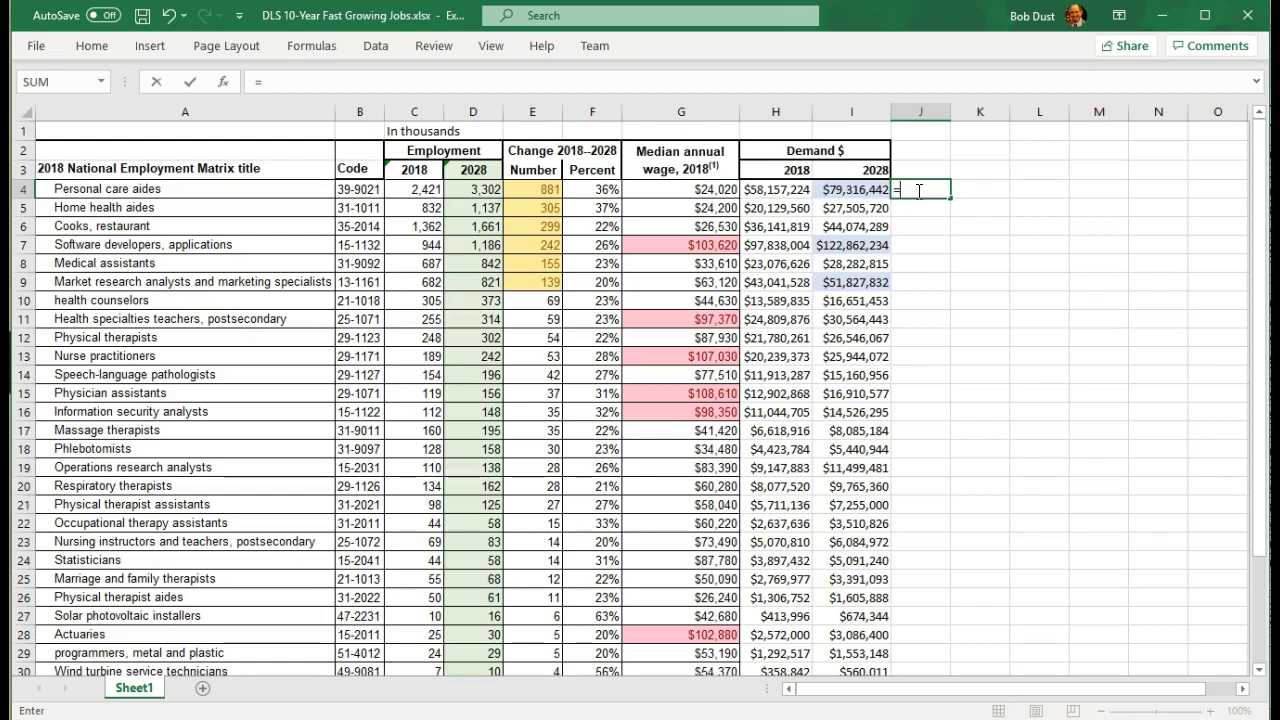
{"action": "type", "text": "e4"}
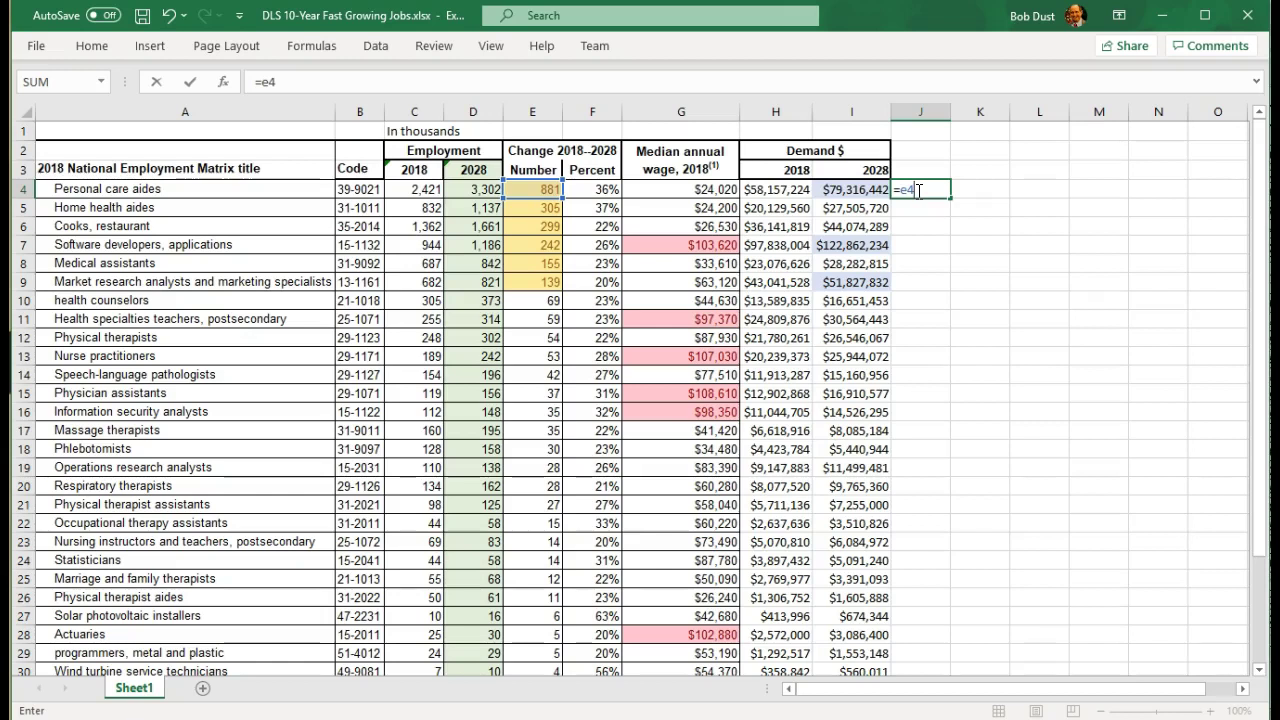
{"action": "key", "text": "BackSpace"}
{"action": "key", "text": "BackSpace"}
{"action": "key", "text": "BackSpace"}
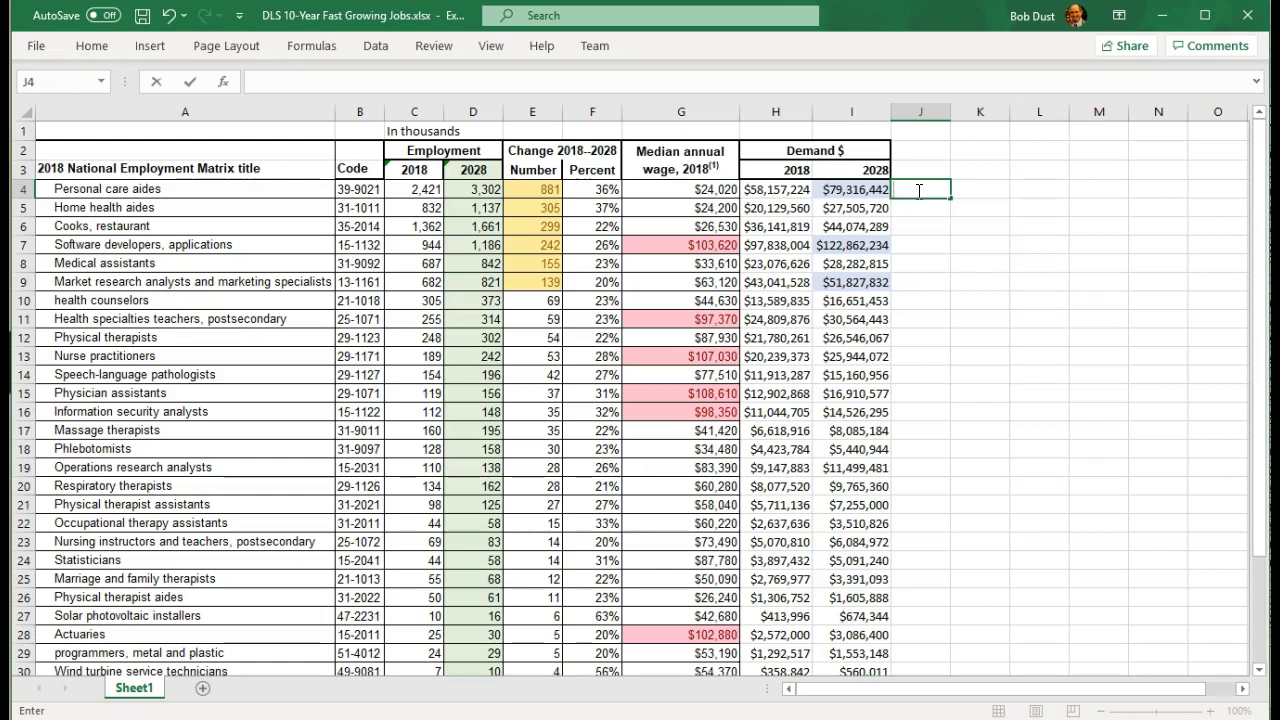
Enter the formula =I4-H4 in cell J4 to calculate the projected dollar increase for personal care aides
{"action": "type", "text": "=i4-h4"}
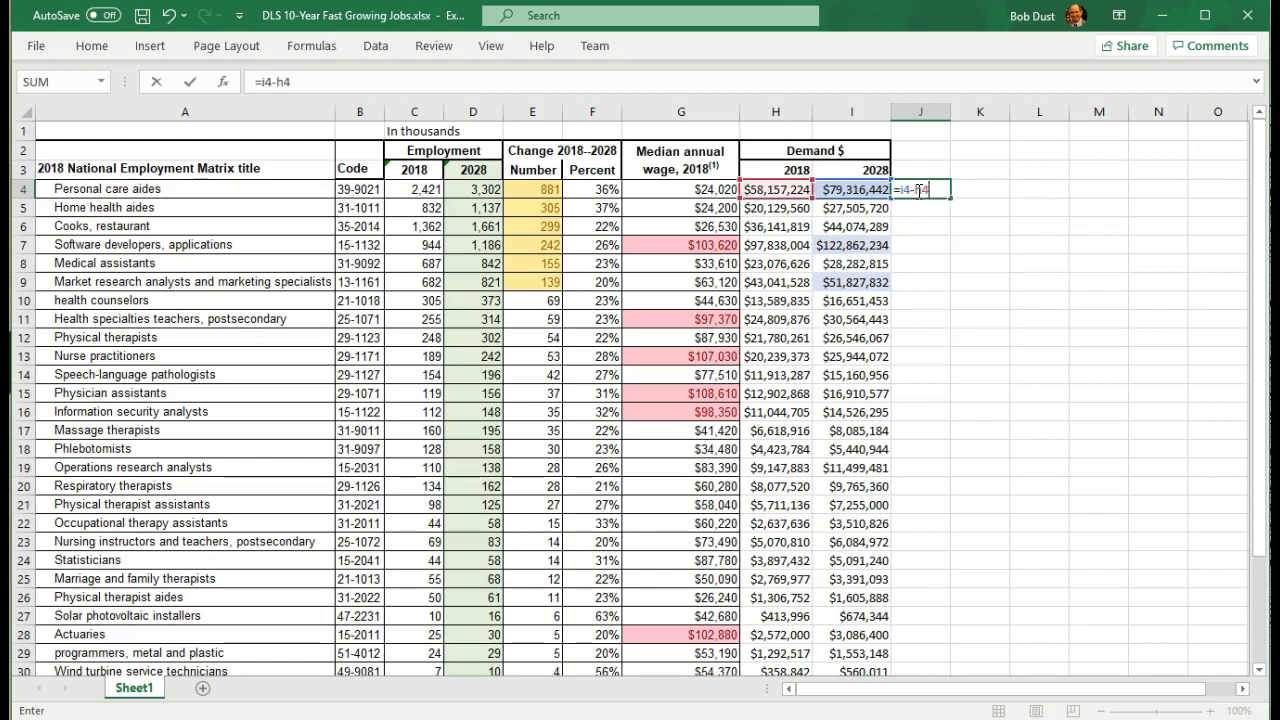
{"action": "key", "text": "Return"}
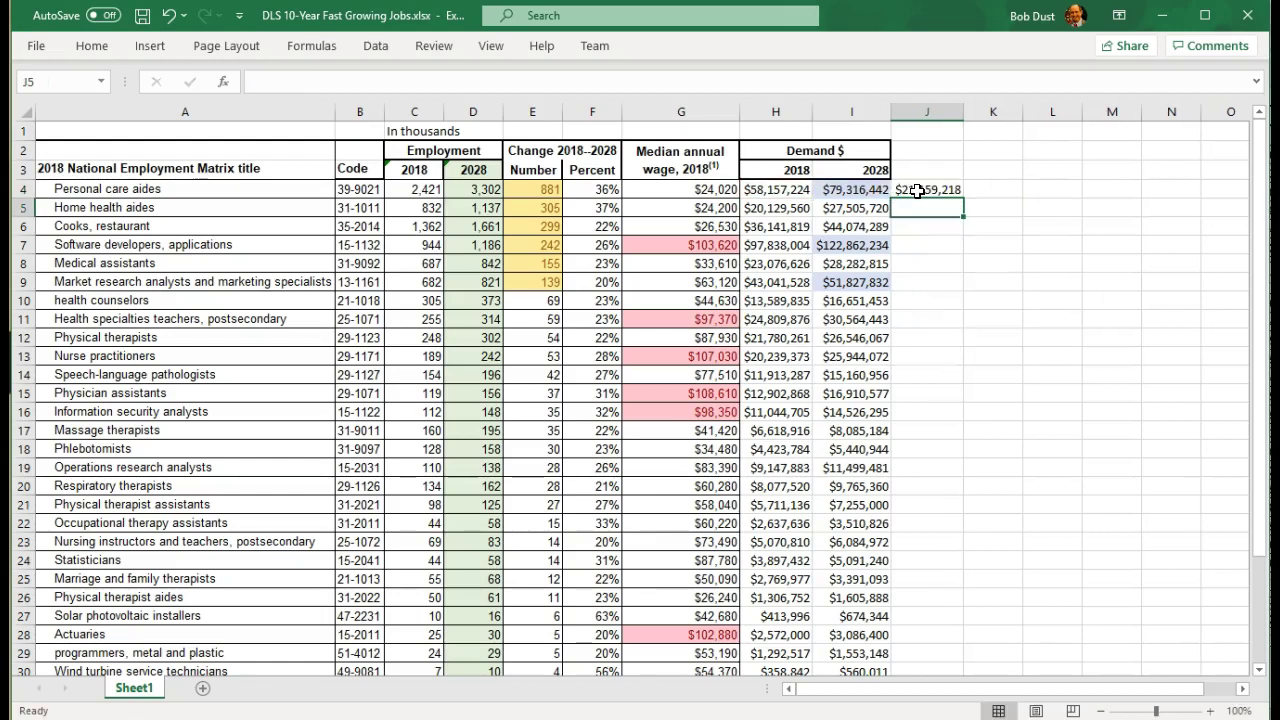
{"action": "left_click", "coordinate": [917, 190]}
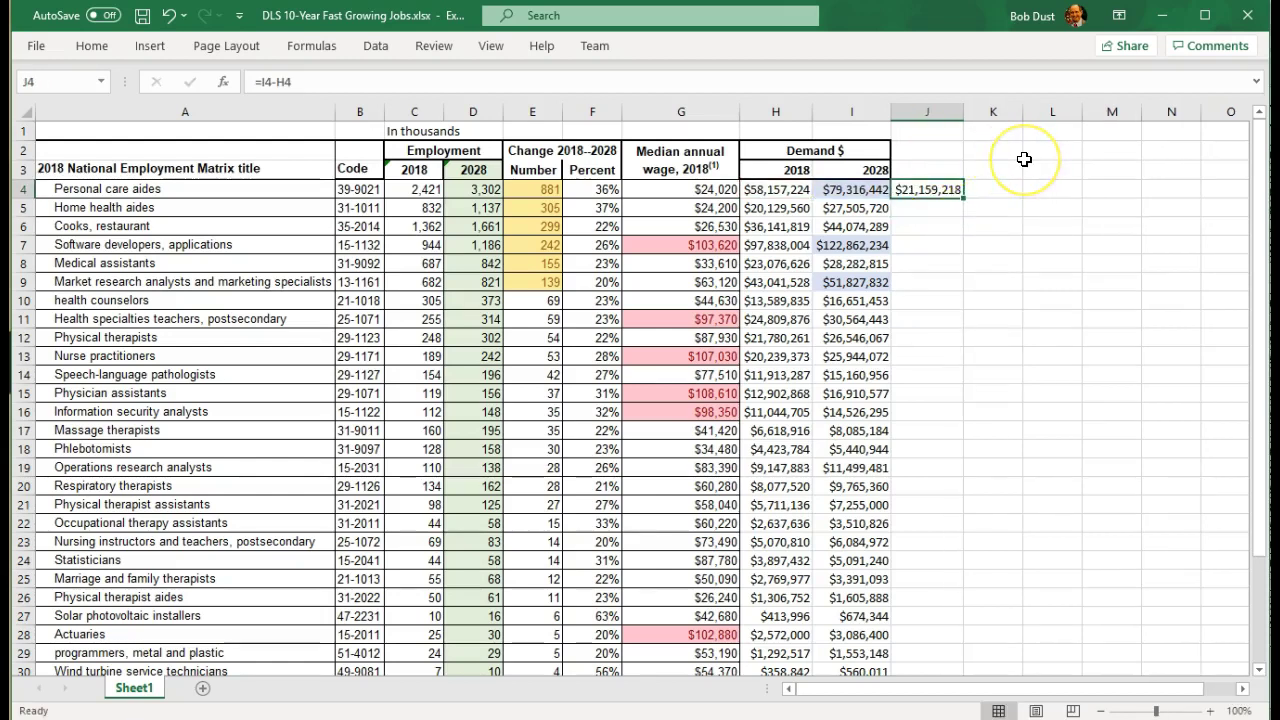
Enter the heading "Projected $ Increase" in cell J3
{"action": "left_click", "coordinate": [929, 170]}
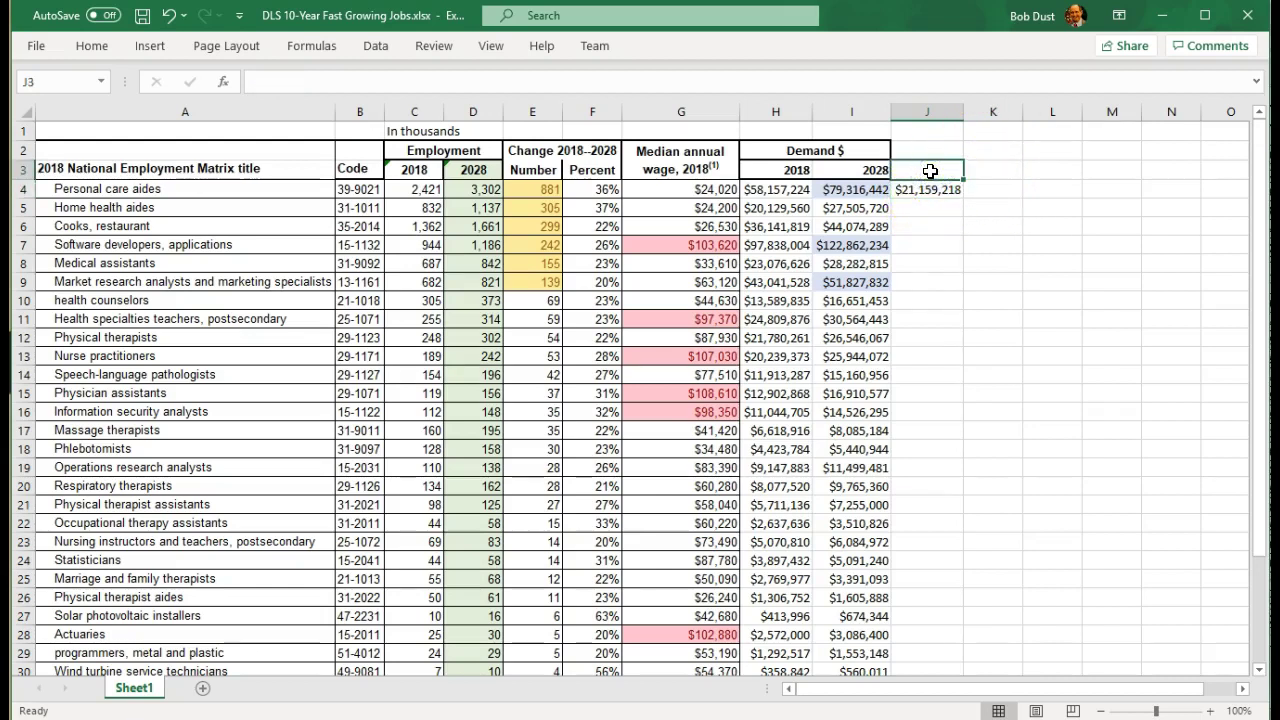
{"action": "type", "text": "Projecte"}
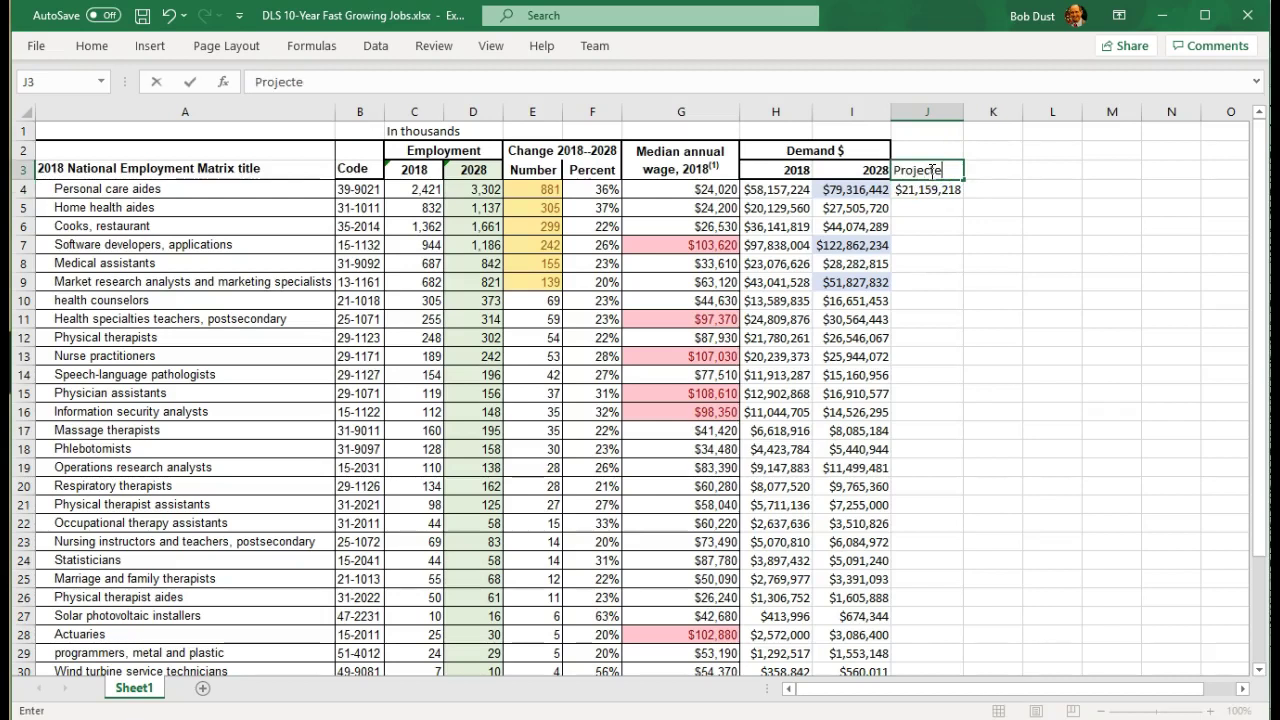
{"action": "type", "text": "d $ Increase"}
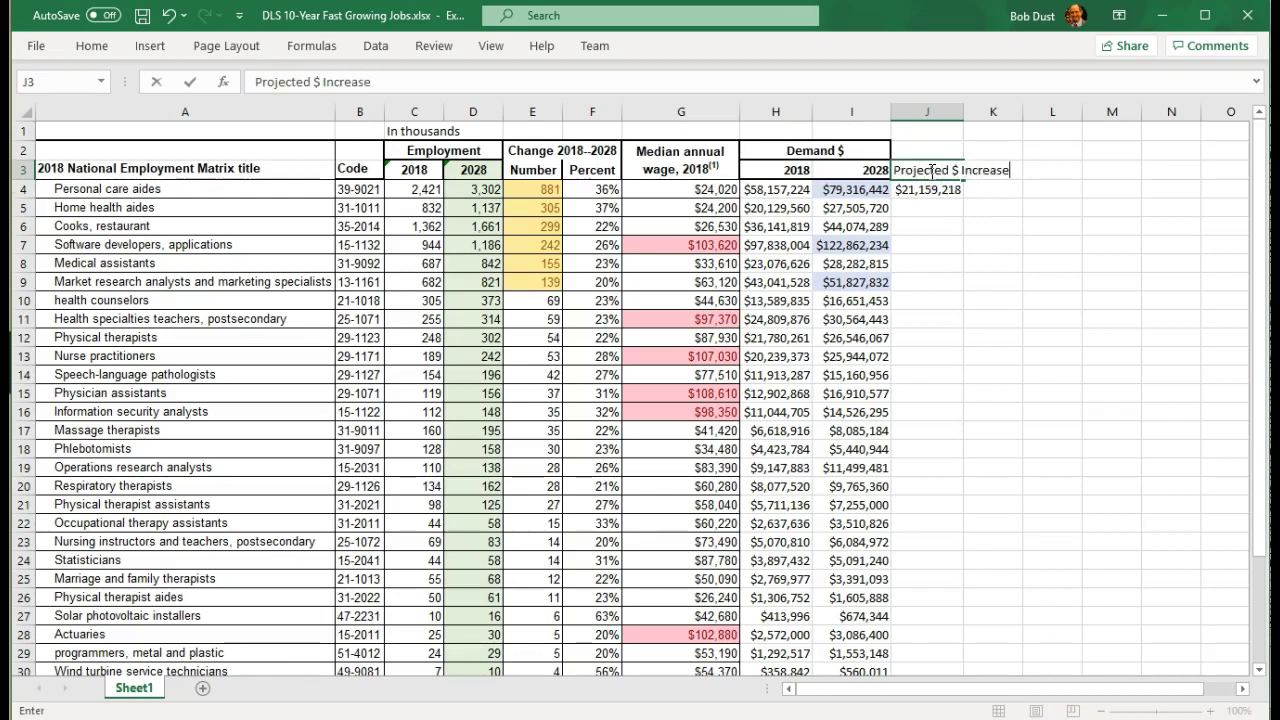
{"action": "key", "text": "Return"}
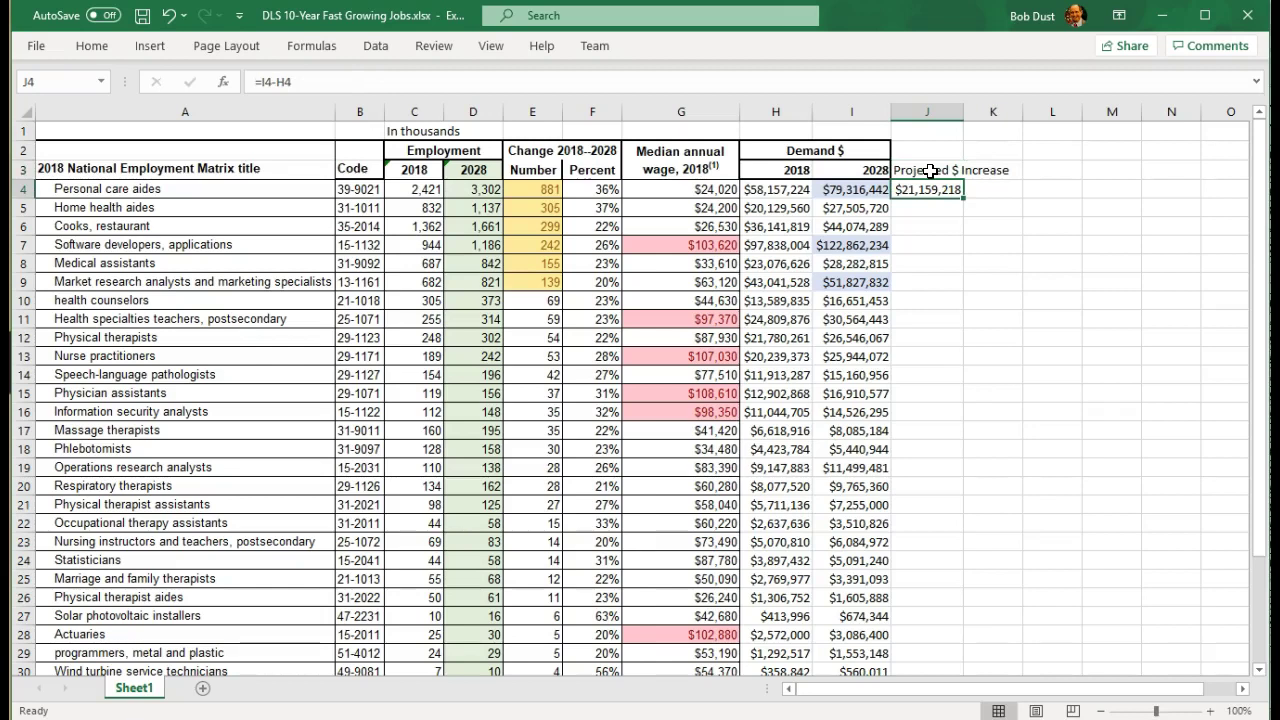
Autofit column J to the Projected $ Increase heading and make that heading bold
{"action": "left_click", "coordinate": [930, 170]}
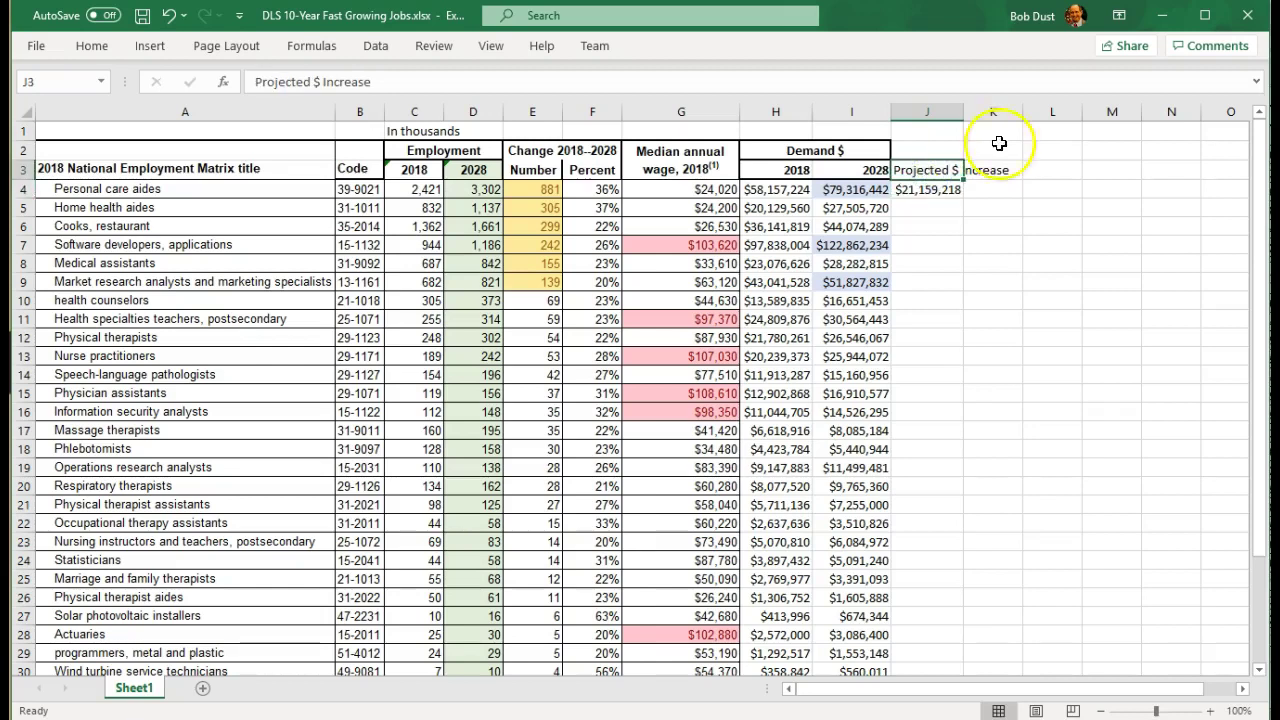
{"action": "left_click_drag", "start_coordinate": [964, 113], "coordinate": [964, 113]}
{"action": "double_click", "coordinate": [964, 113]}
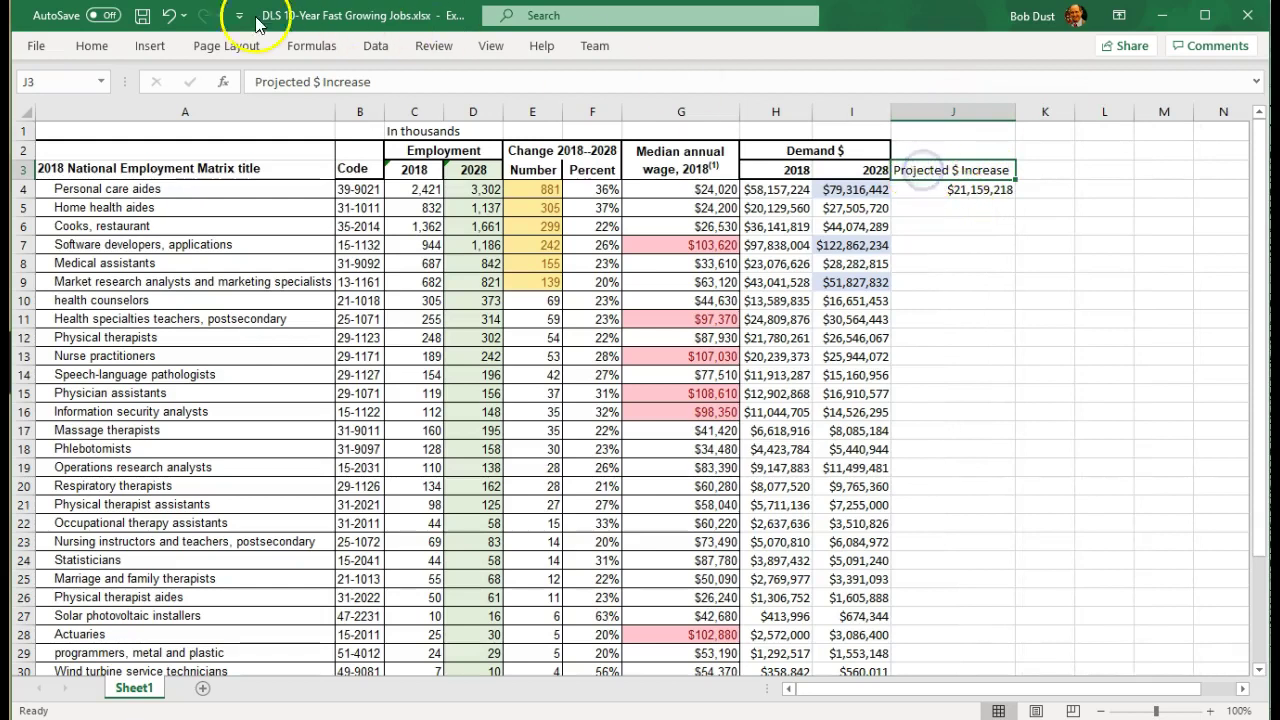
{"action": "left_click", "coordinate": [89, 45]}
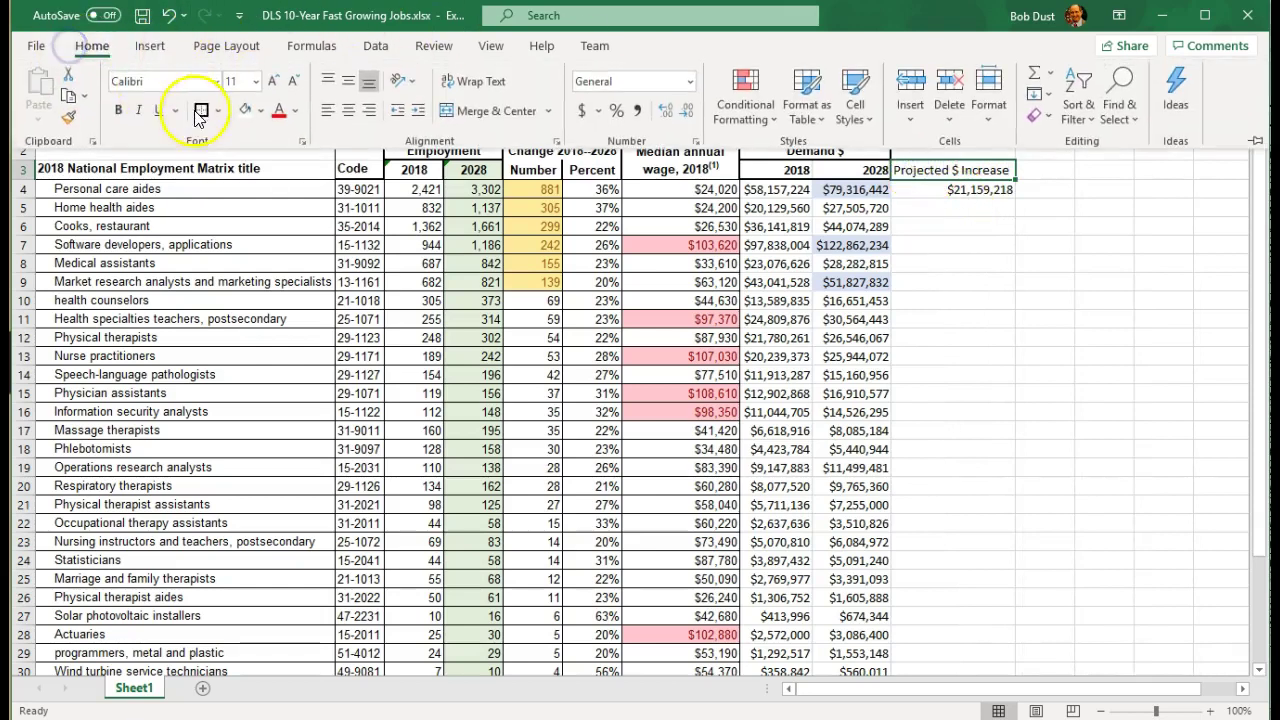
{"action": "left_click", "coordinate": [120, 110]}
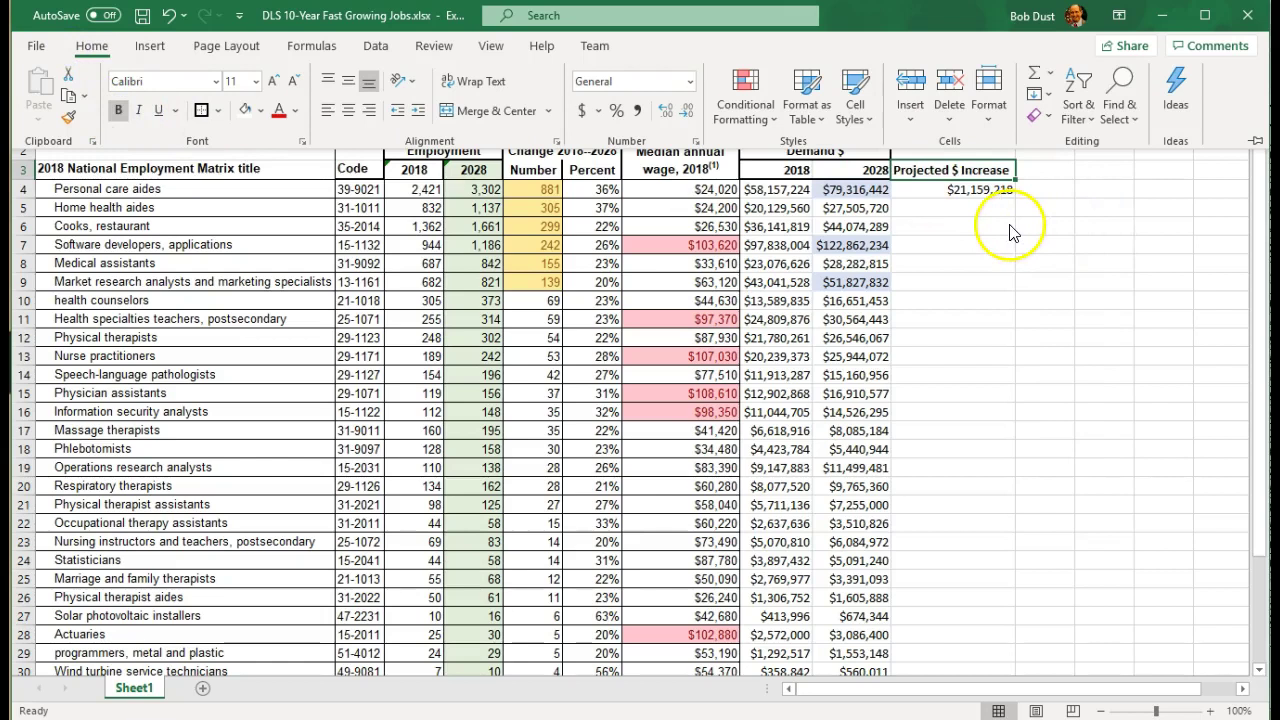
{"action": "left_click", "coordinate": [986, 195]}
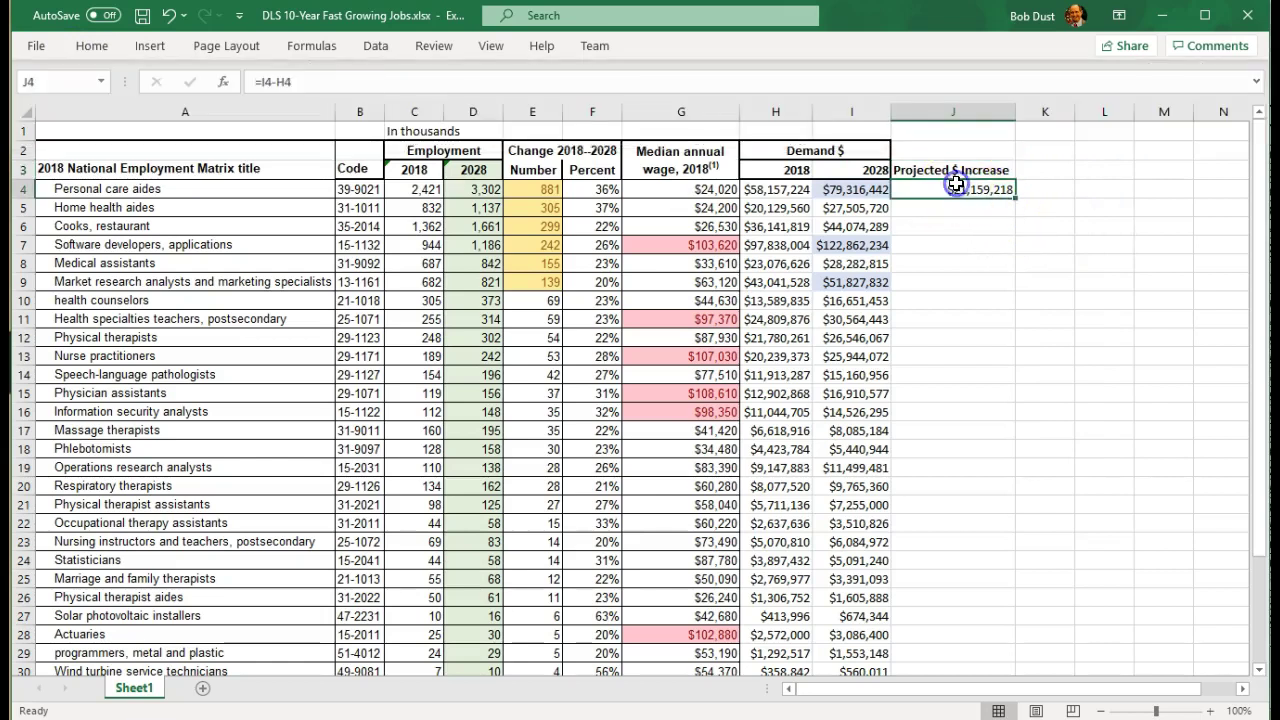
Put an outside border around the heading cells J2:J3 of the Projected $ Increase column
{"action": "left_click_drag", "start_coordinate": [945, 170], "coordinate": [925, 150]}
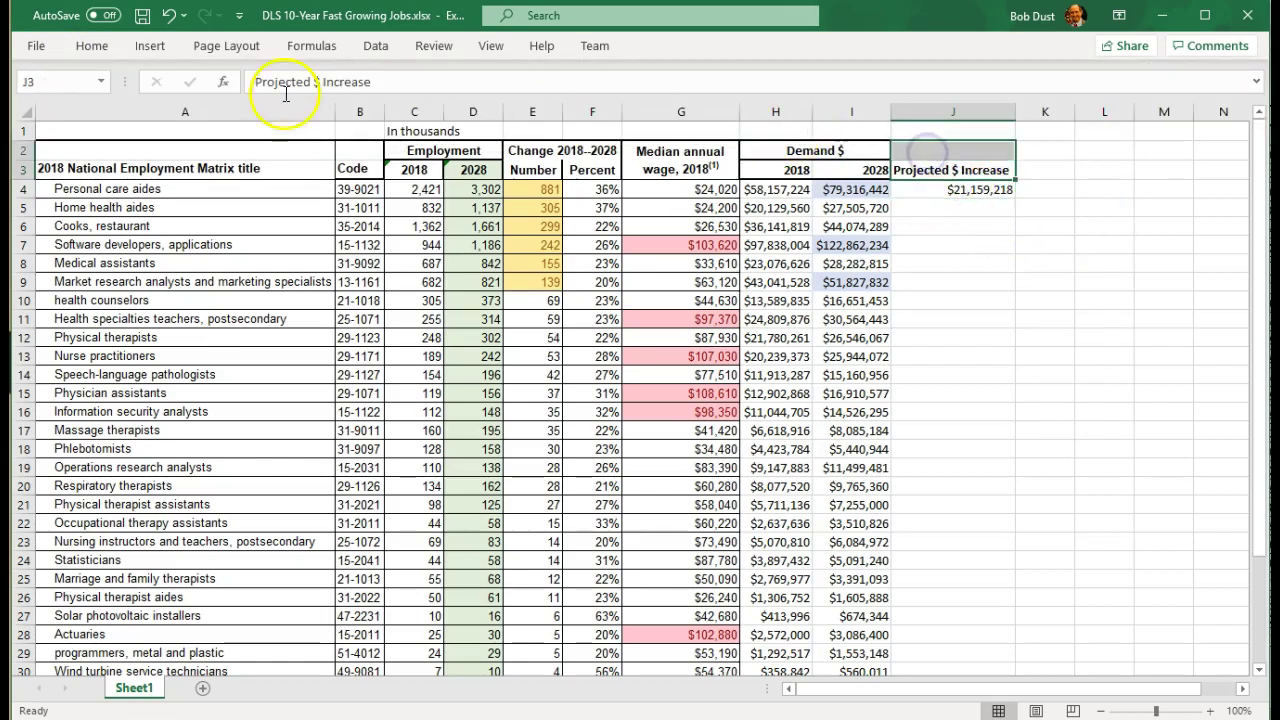
{"action": "left_click", "coordinate": [91, 45]}
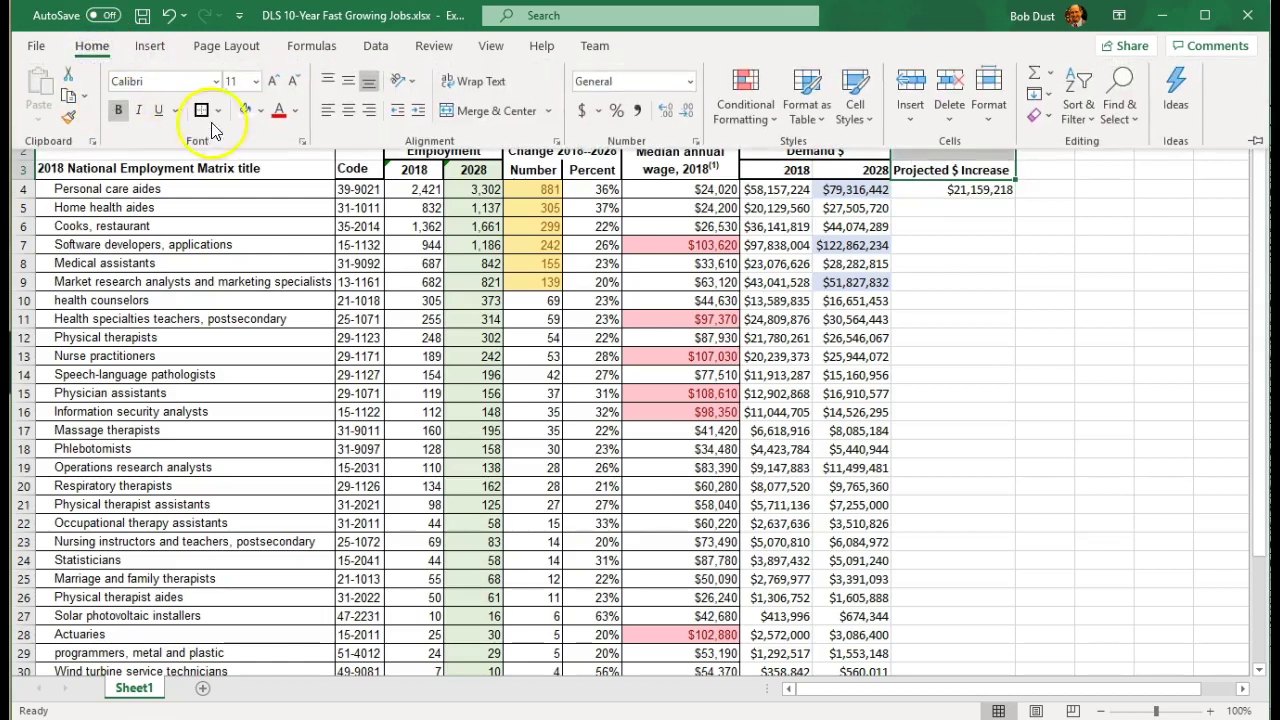
{"action": "left_click", "coordinate": [203, 111]}
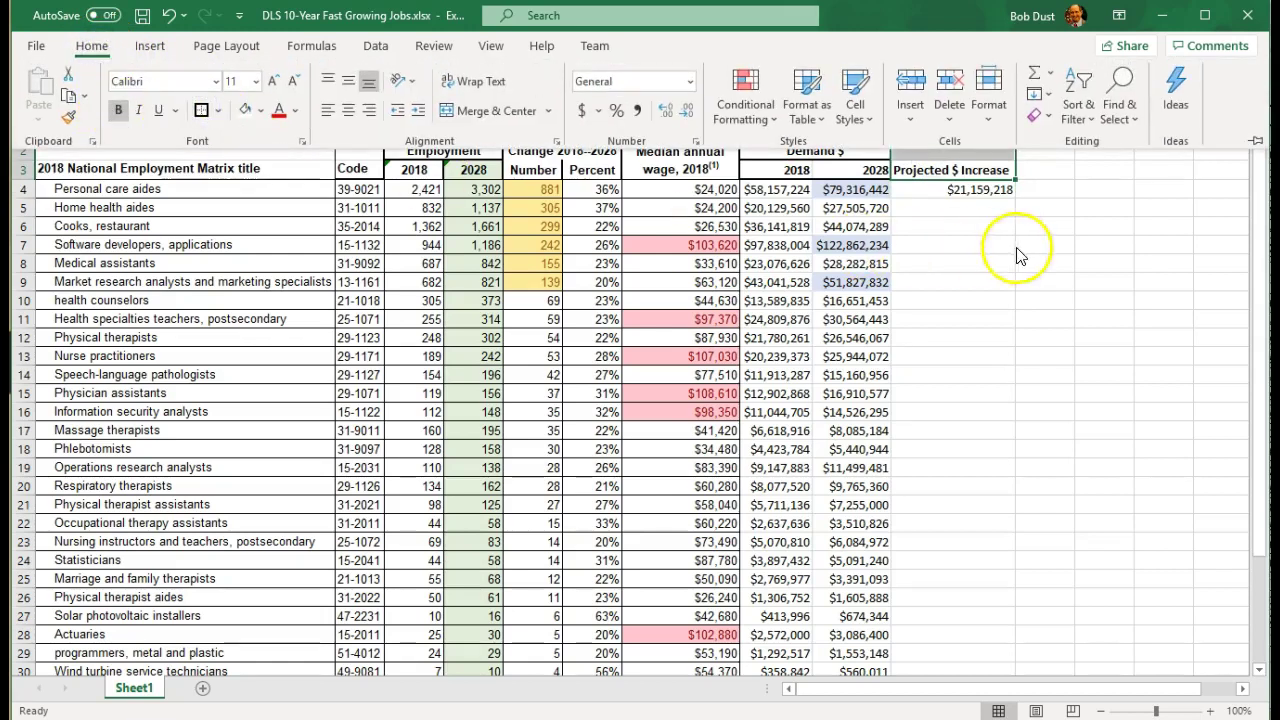
{"action": "left_click", "coordinate": [975, 207]}
{"action": "left_click", "coordinate": [936, 168]}
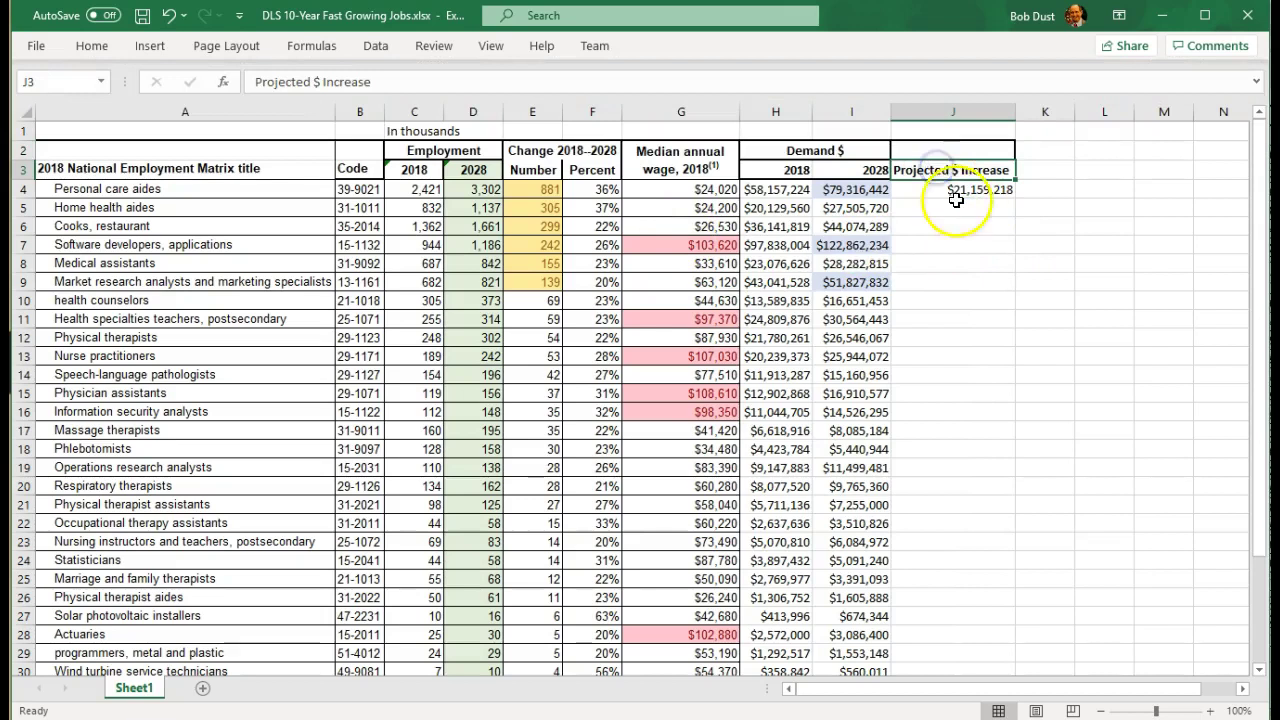
Fill the projected increase formula from J4 down through row 33
{"action": "left_click", "coordinate": [955, 193]}
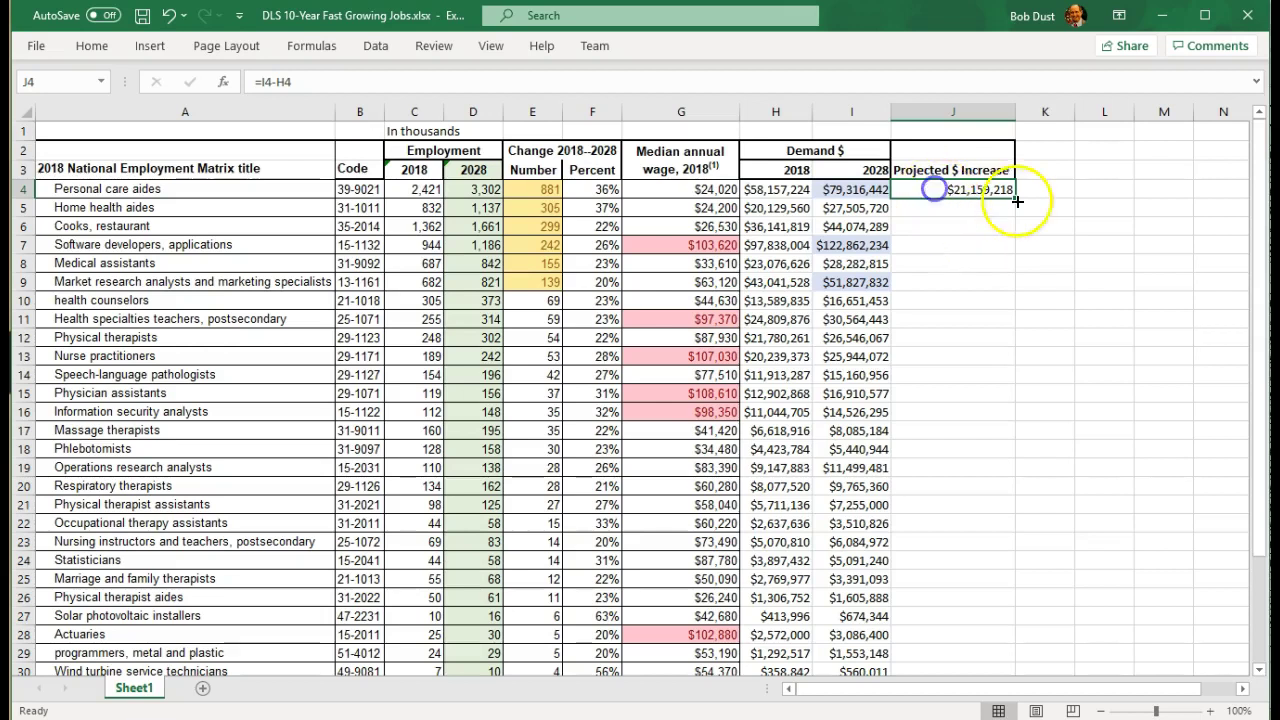
{"action": "left_click_drag", "start_coordinate": [1015, 198], "coordinate": [1017, 646]}
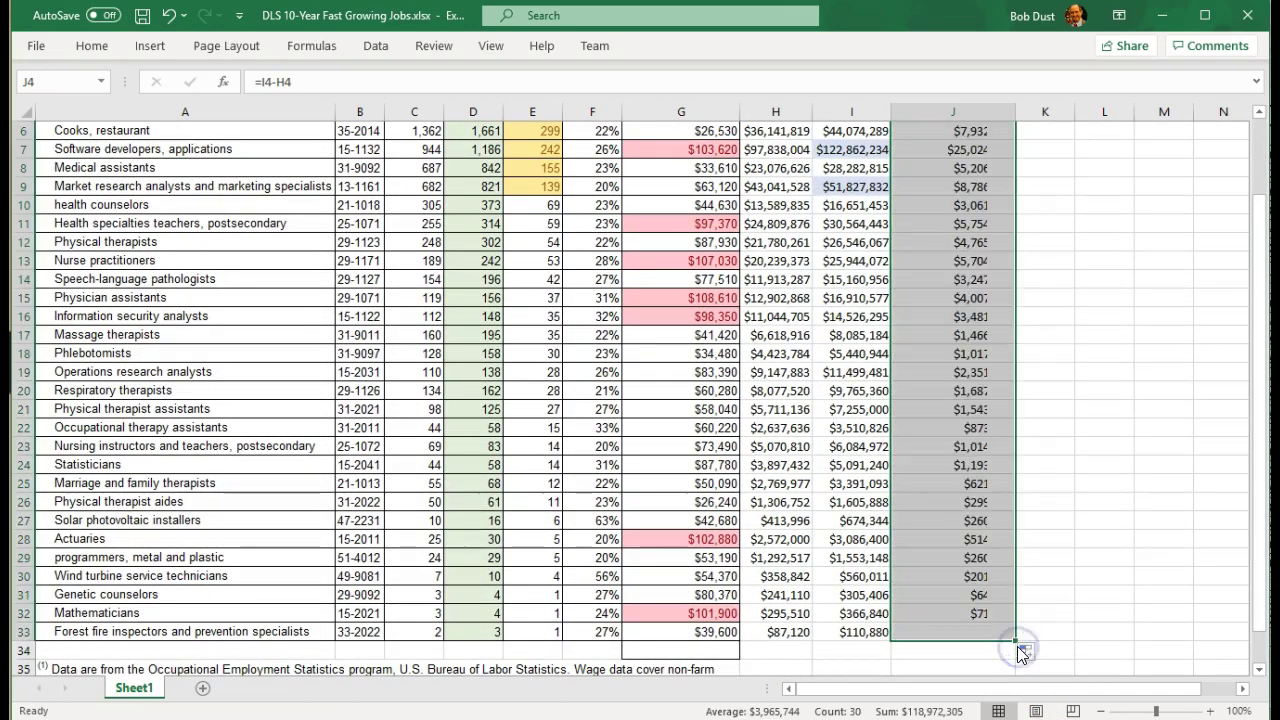
{"action": "scroll", "coordinate": [1015, 620], "scroll_direction": "up", "scroll_amount": 2}
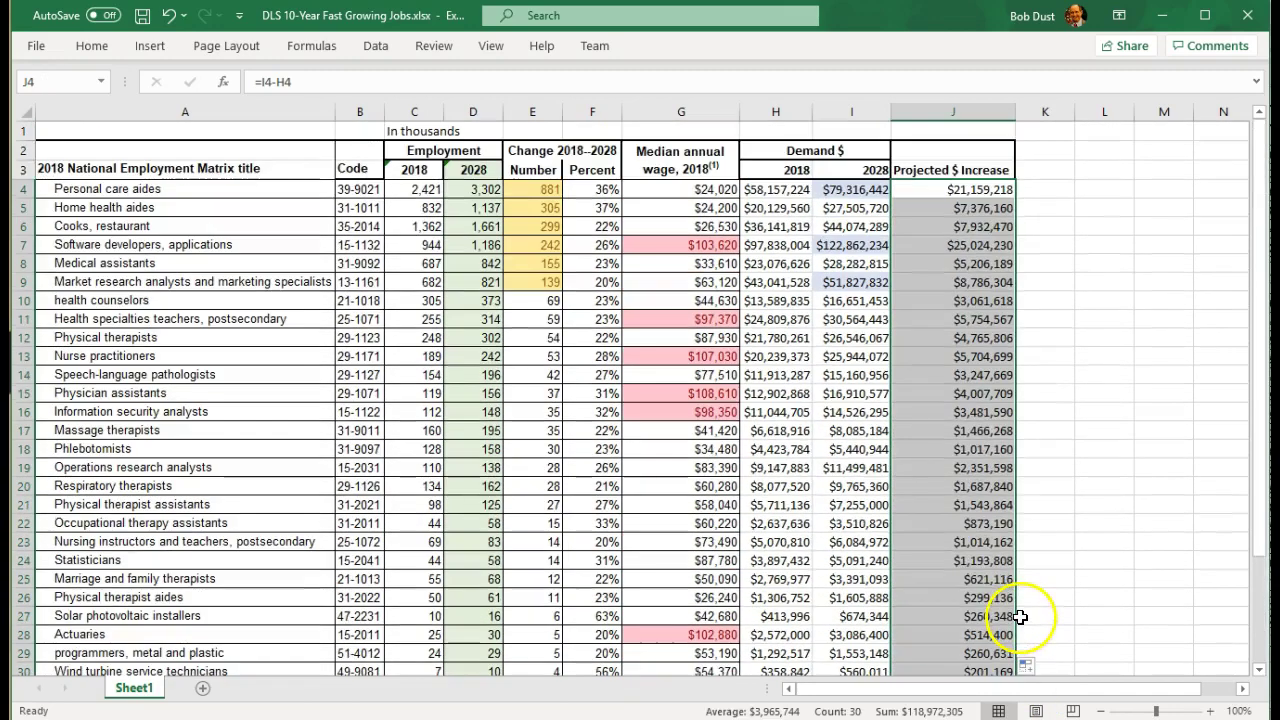
Examine the row 4 formulas for projected increase, demand and employment change, along with the change number and median wage columns
{"action": "left_click", "coordinate": [976, 190]}
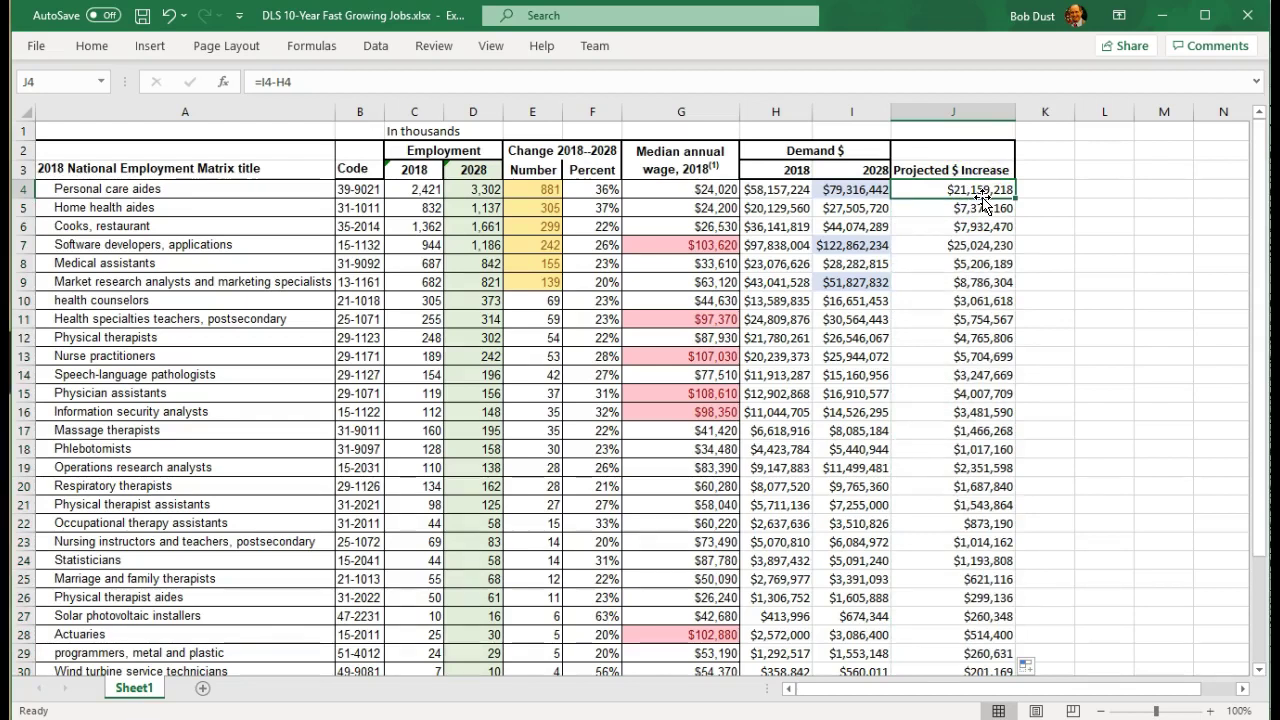
{"action": "left_click", "coordinate": [956, 188]}
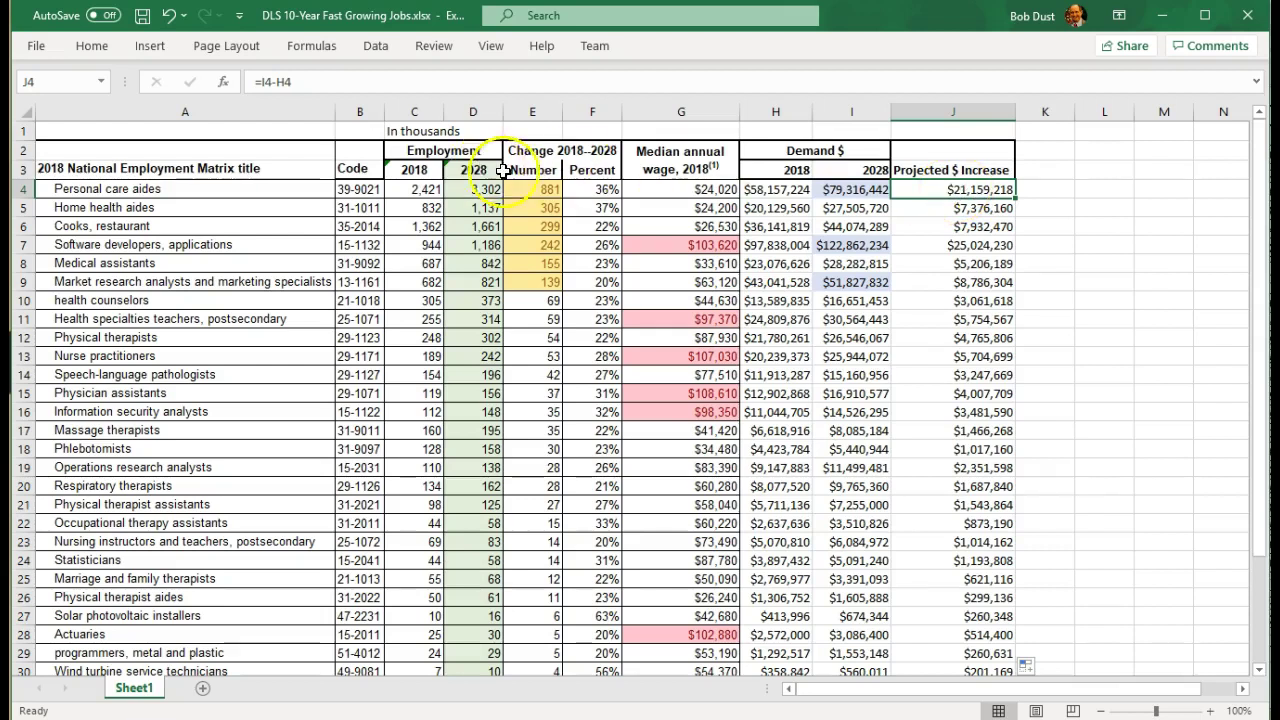
{"action": "left_click", "coordinate": [852, 189]}
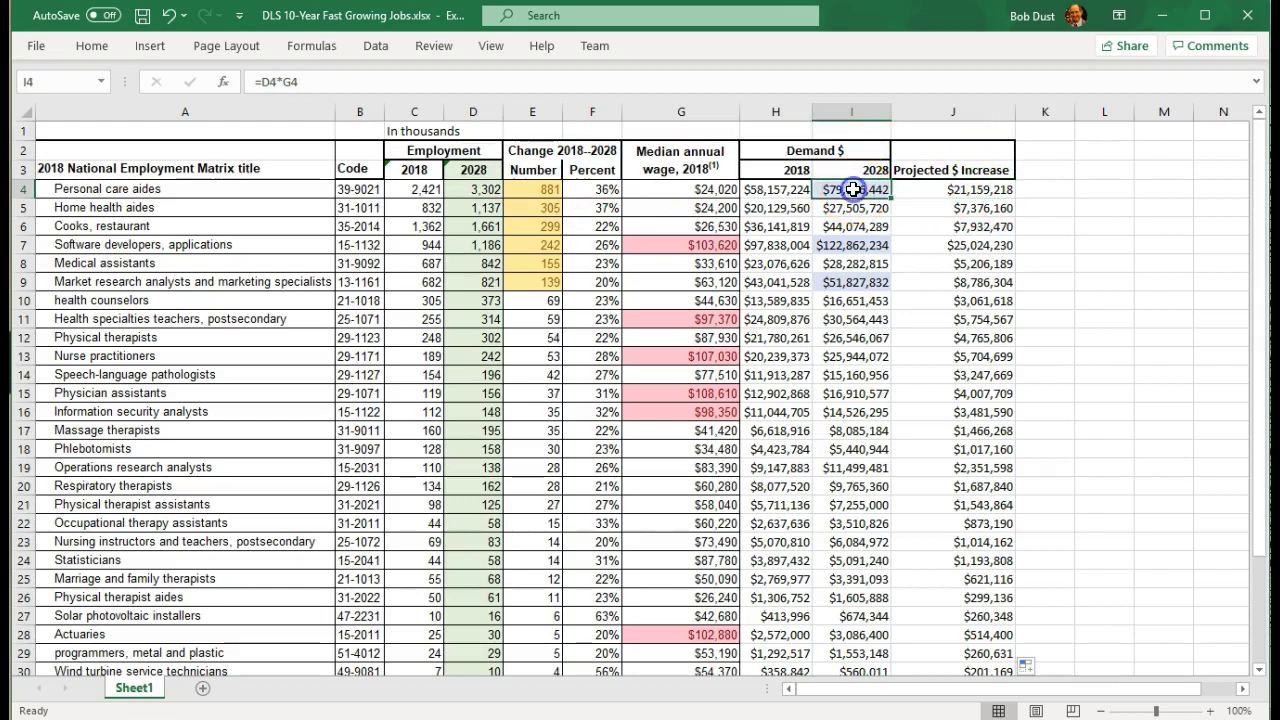
{"action": "left_click", "coordinate": [776, 189]}
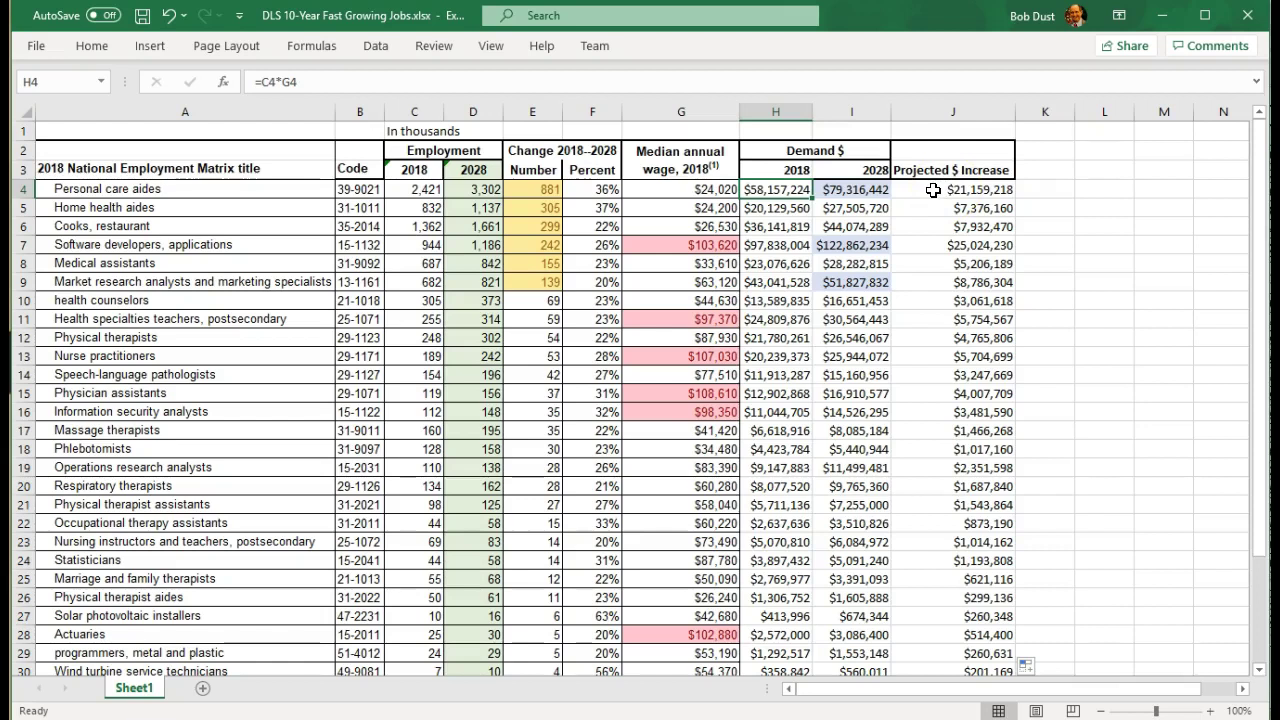
{"action": "left_click", "coordinate": [933, 190]}
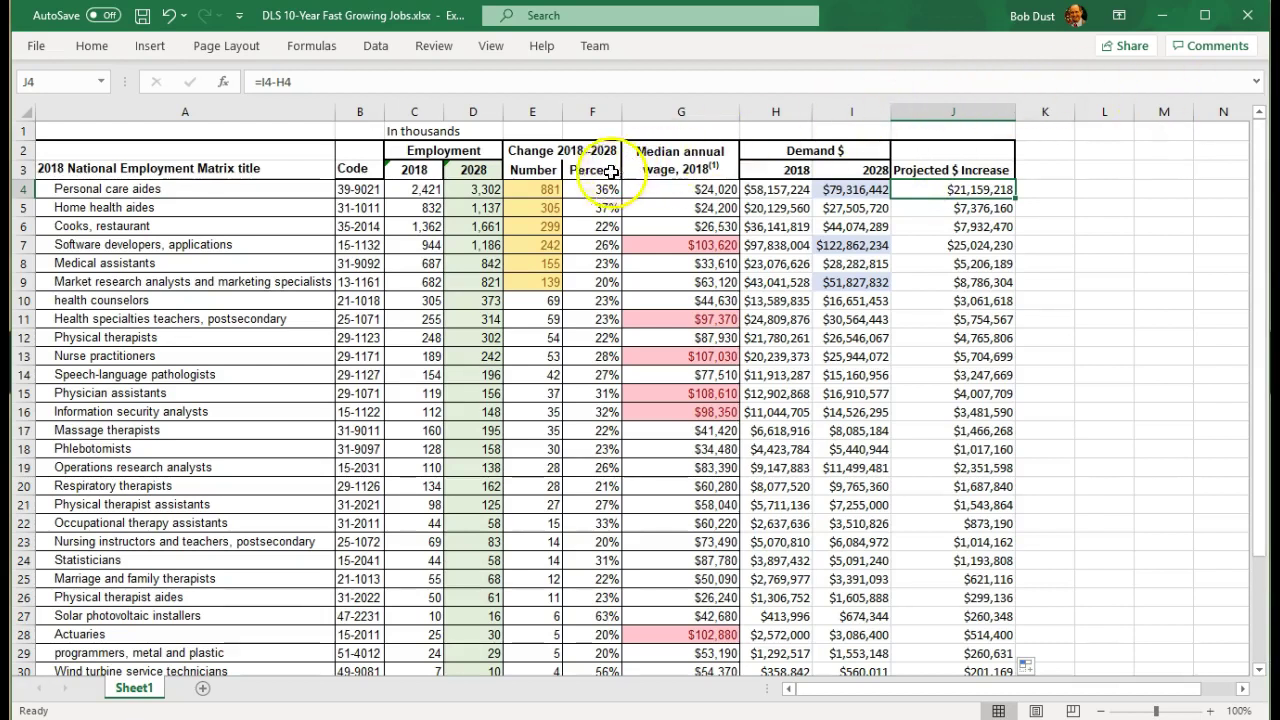
{"action": "left_click", "coordinate": [533, 113]}
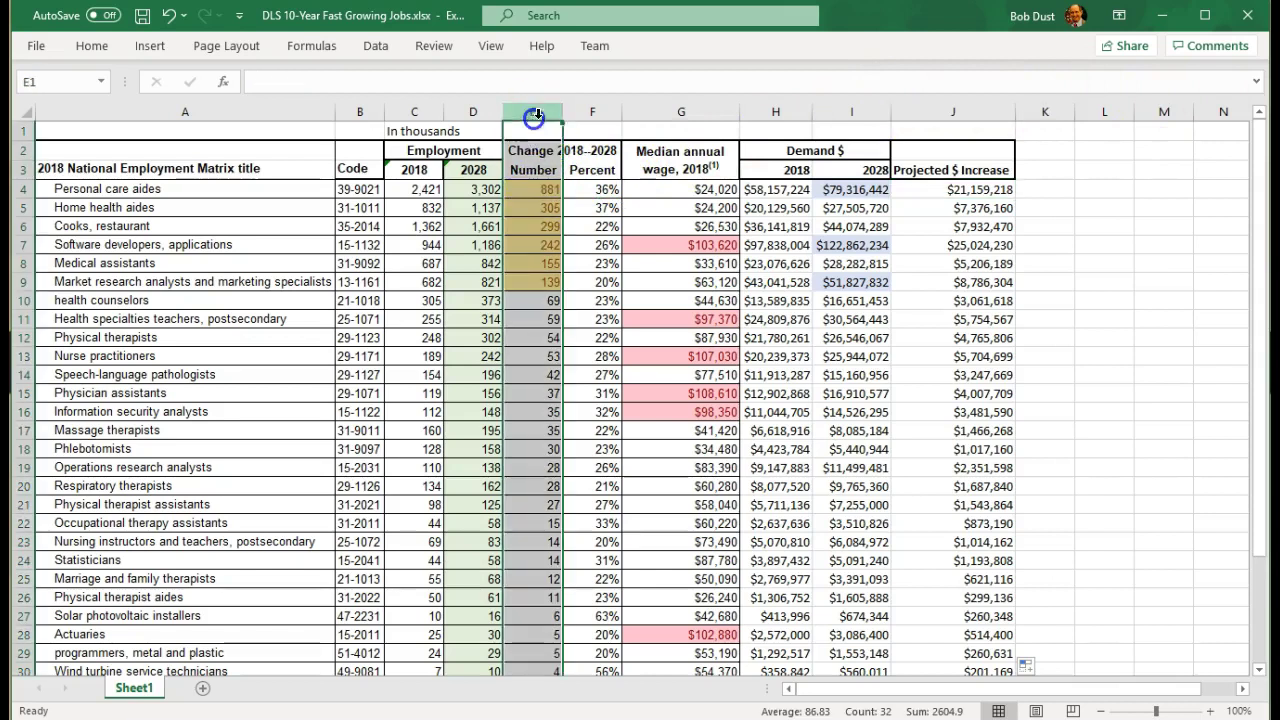
{"action": "left_click", "coordinate": [670, 113]}
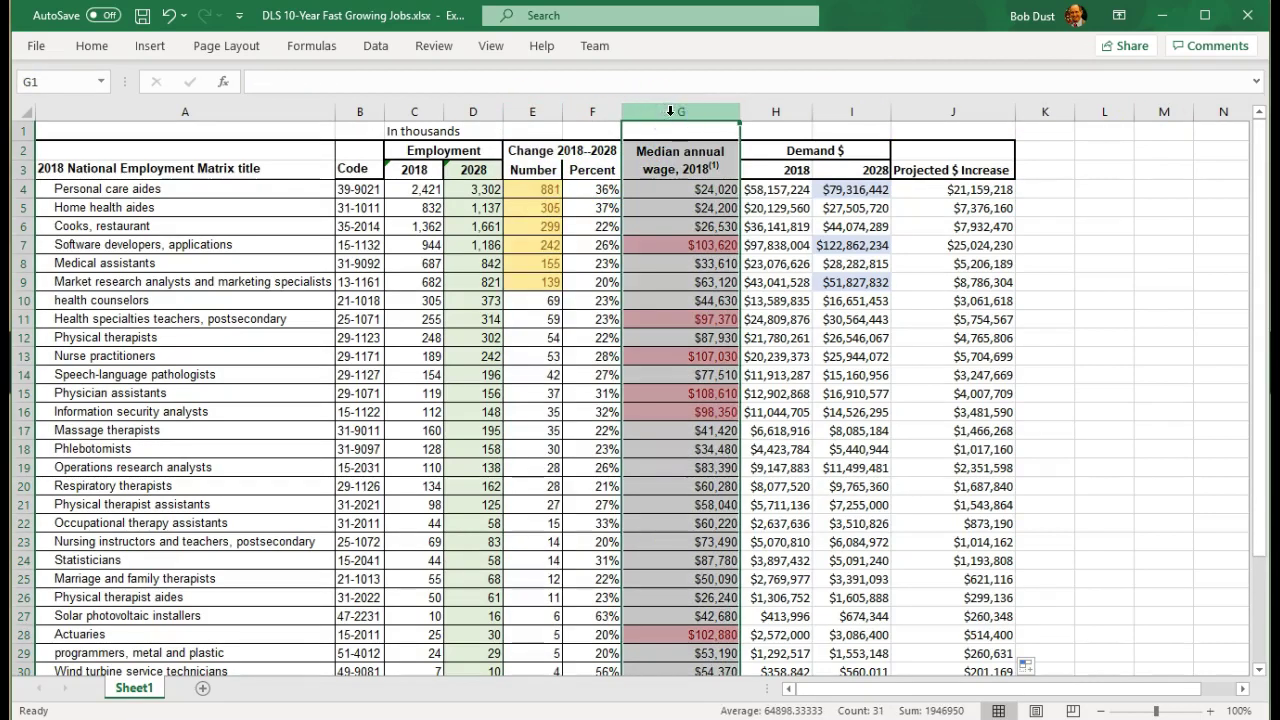
{"action": "left_click", "coordinate": [535, 187]}
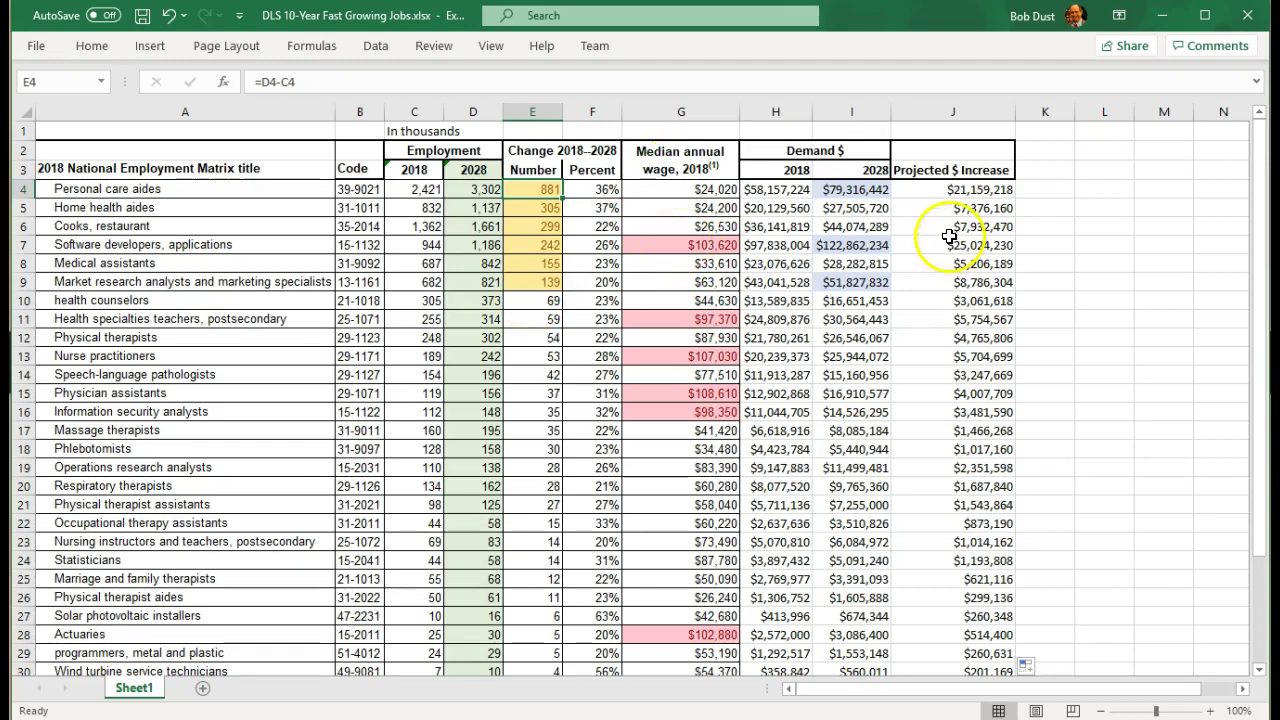
Start a formula-based conditional formatting rule for the Projected $ Increase values in J4:J33
{"action": "left_click", "coordinate": [968, 190]}
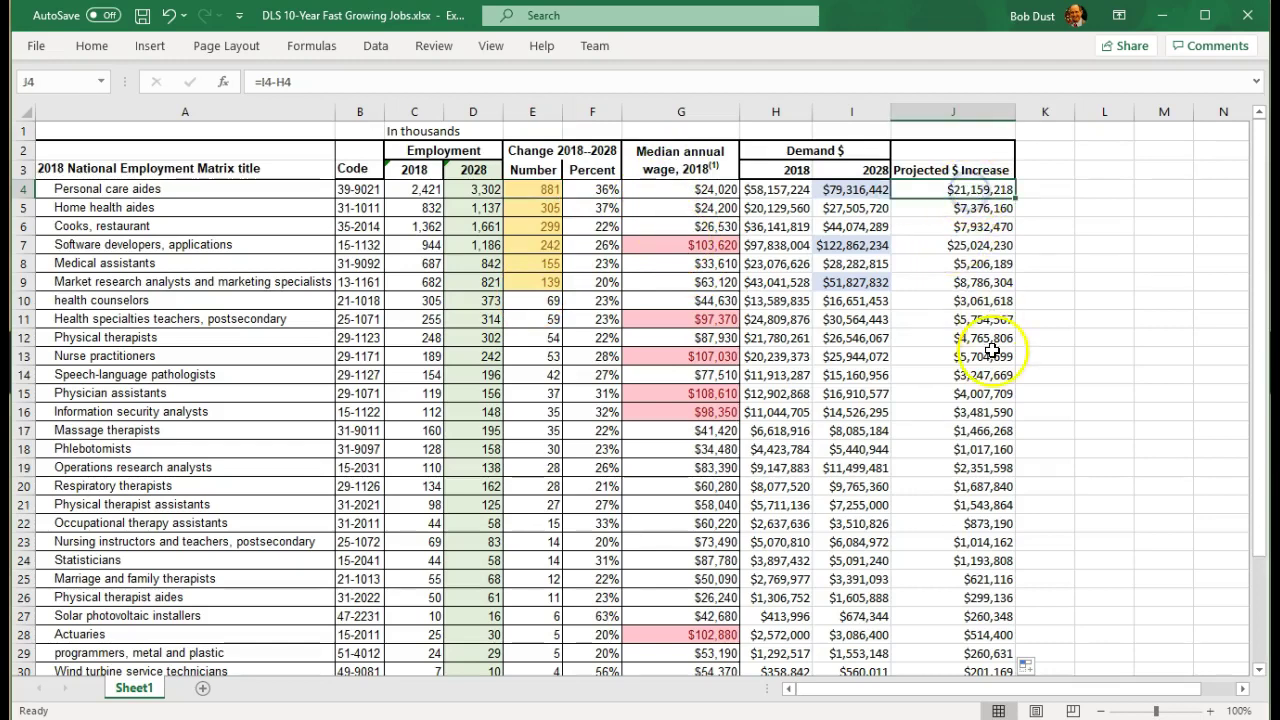
{"action": "scroll", "coordinate": [978, 372], "scroll_direction": "down", "scroll_amount": 2}
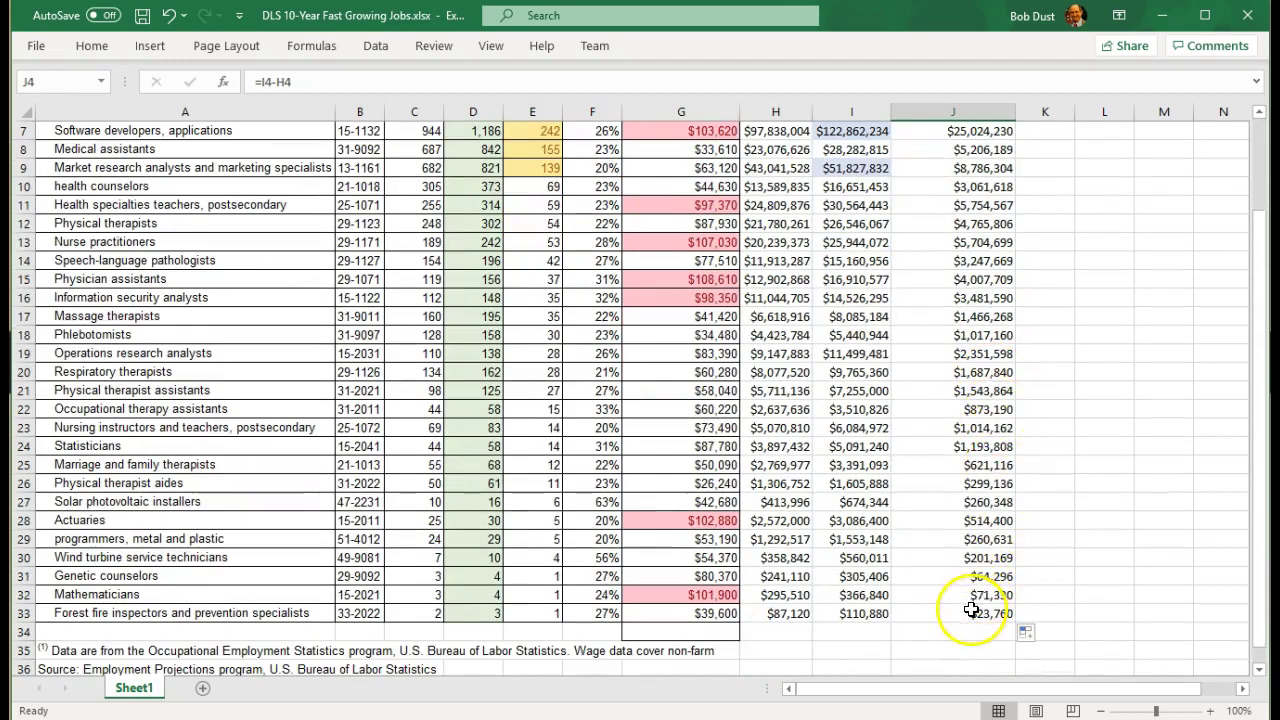
{"action": "left_click", "coordinate": [975, 612], "text": "shift"}
{"action": "scroll", "coordinate": [1003, 393], "scroll_direction": "up", "scroll_amount": 2}
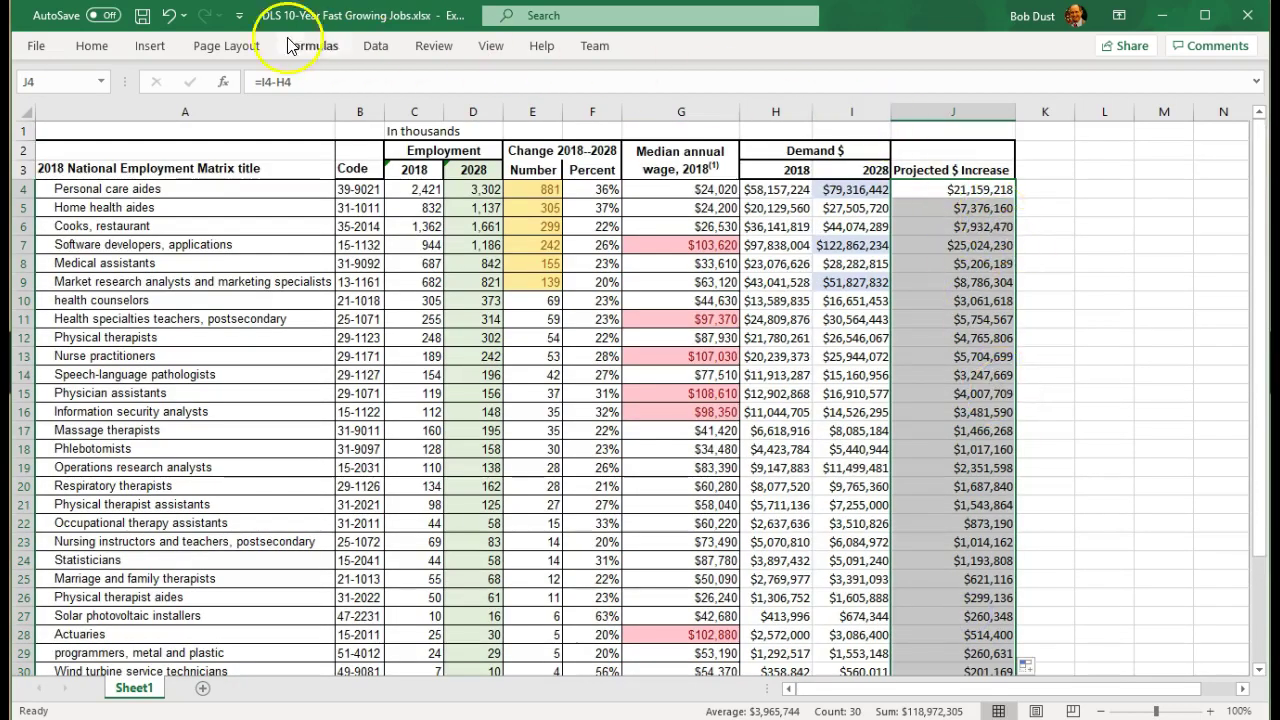
{"action": "left_click", "coordinate": [91, 50]}
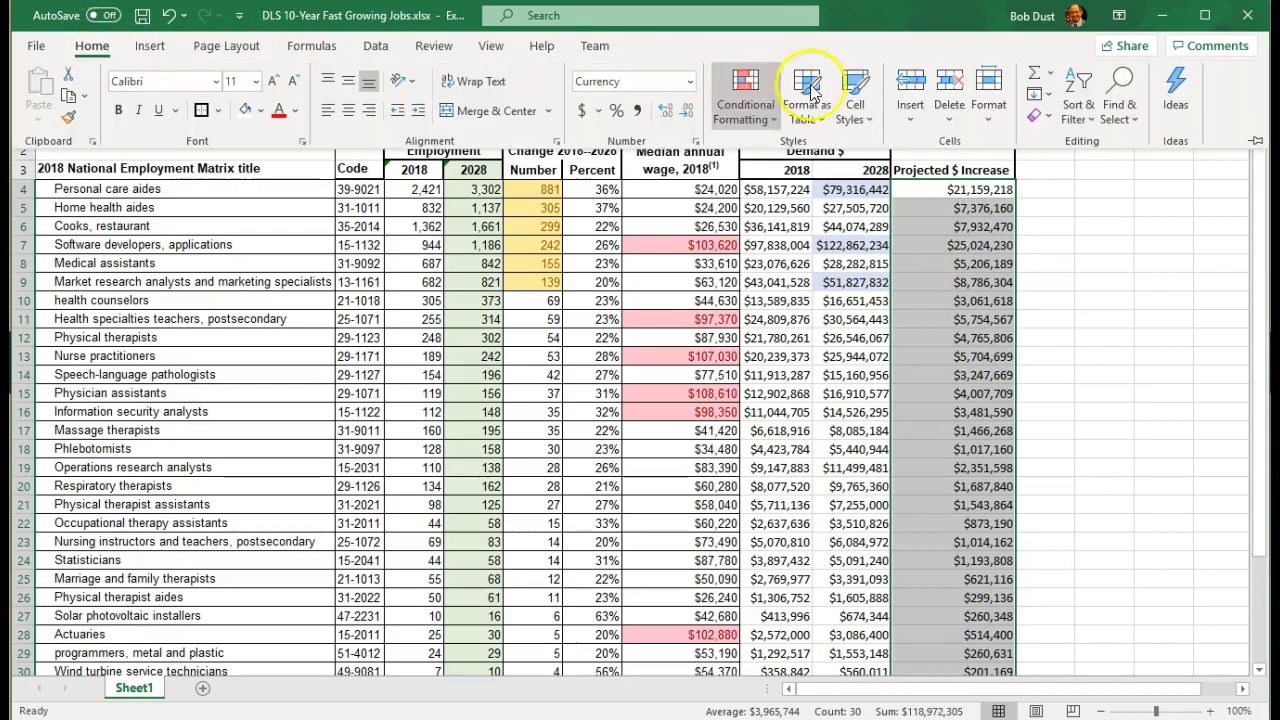
{"action": "left_click", "coordinate": [755, 100]}
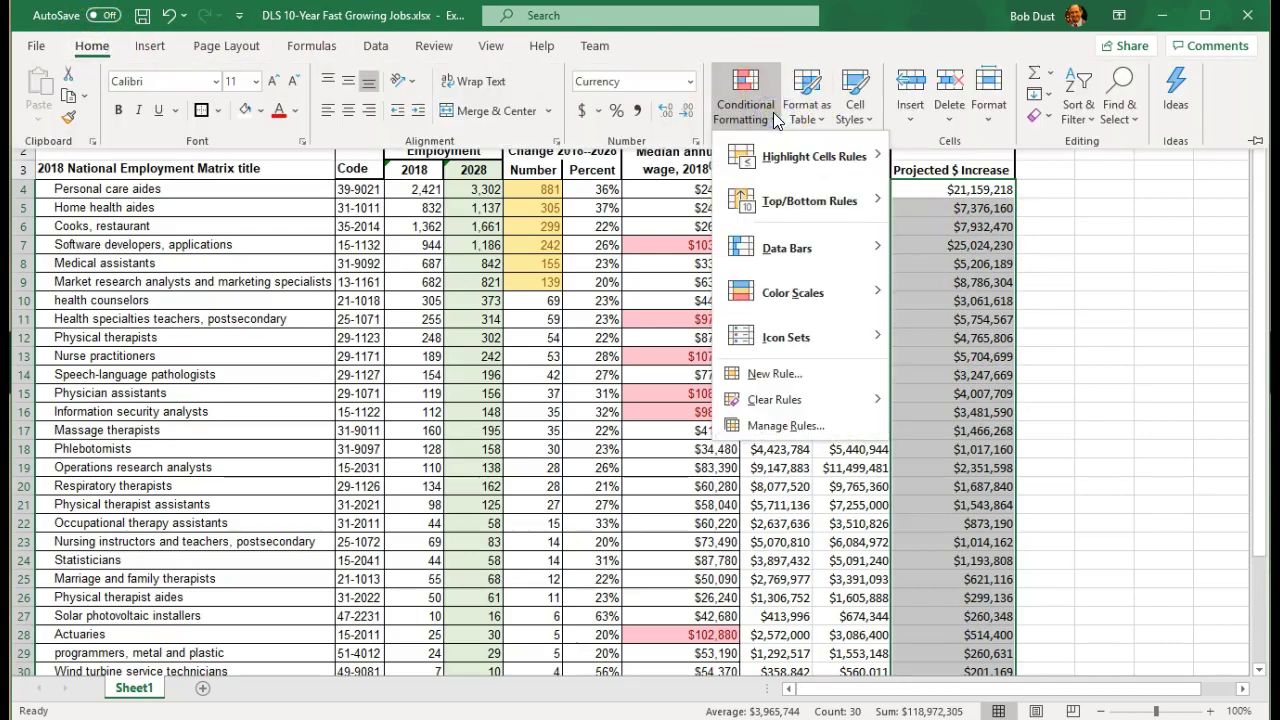
{"action": "mouse_move", "coordinate": [818, 170]}
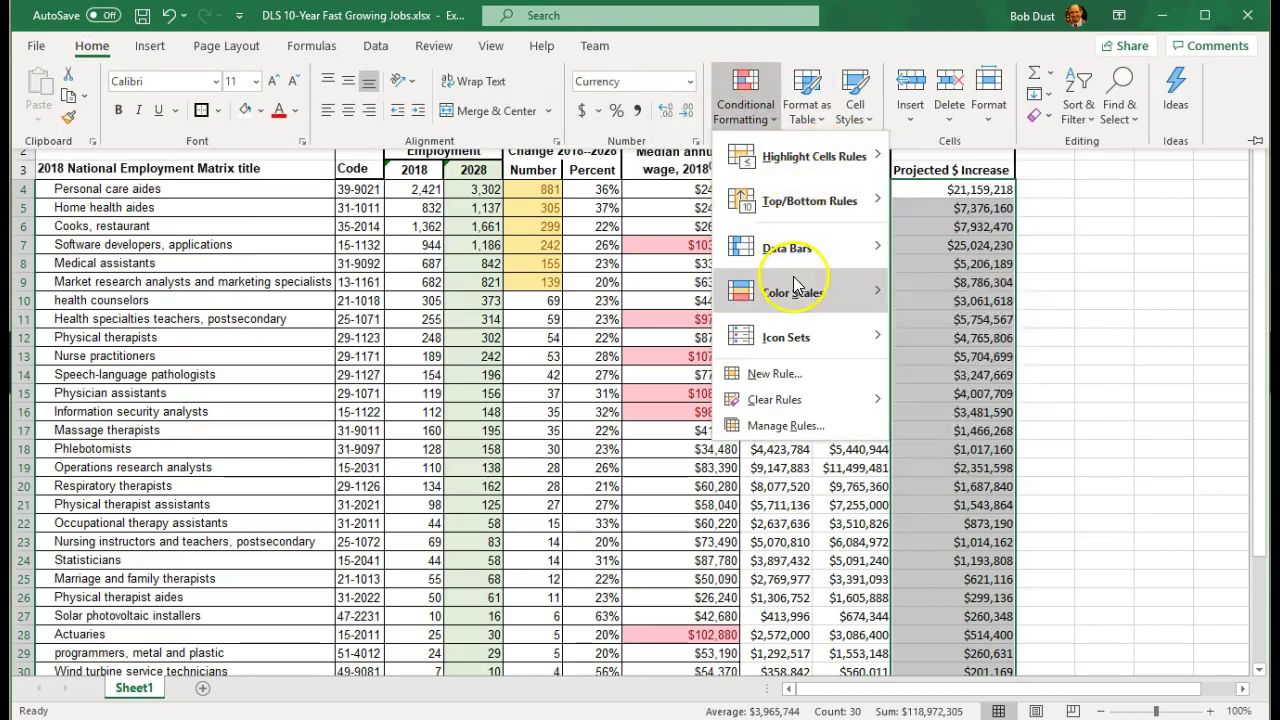
{"action": "mouse_move", "coordinate": [794, 282]}
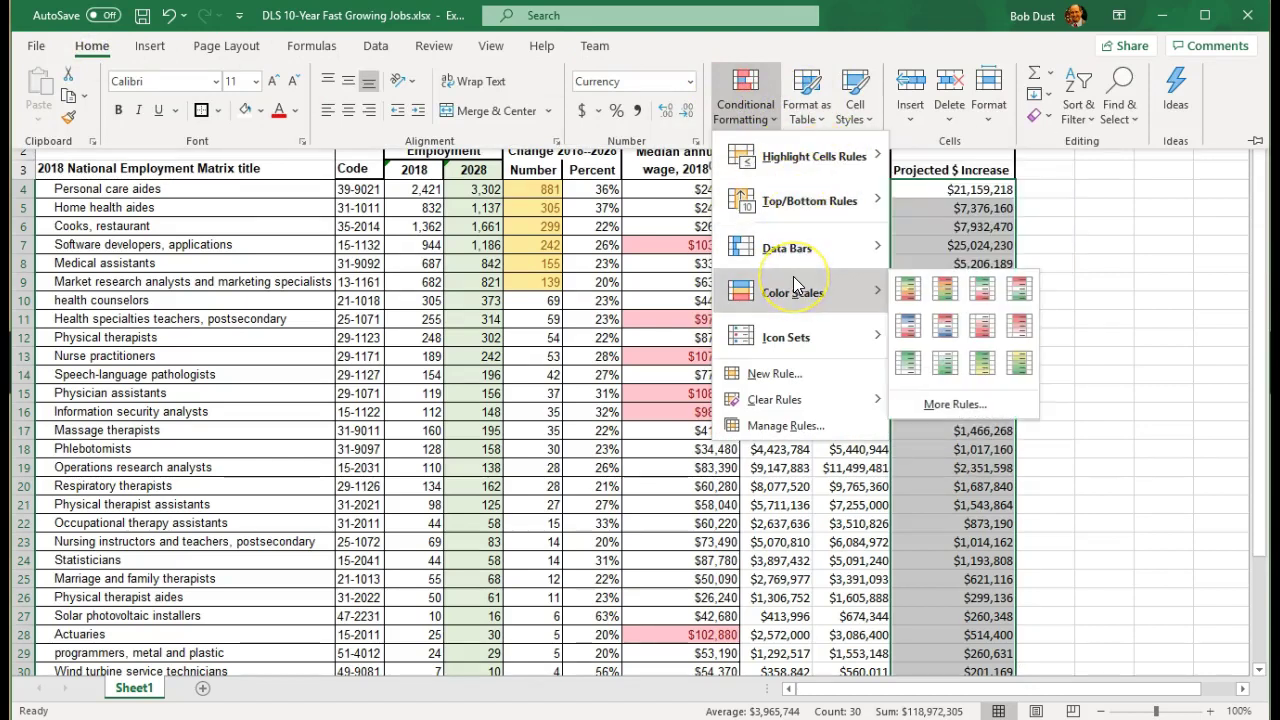
{"action": "left_click", "coordinate": [775, 374]}
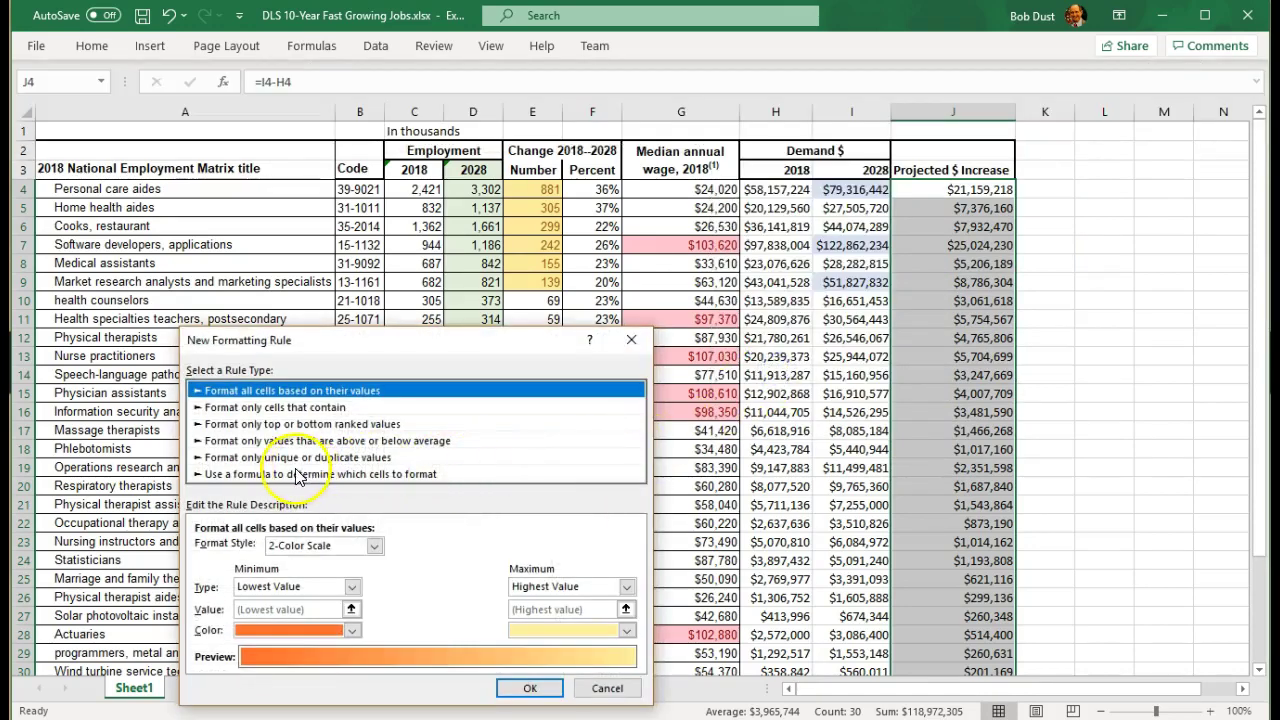
{"action": "left_click", "coordinate": [297, 476]}
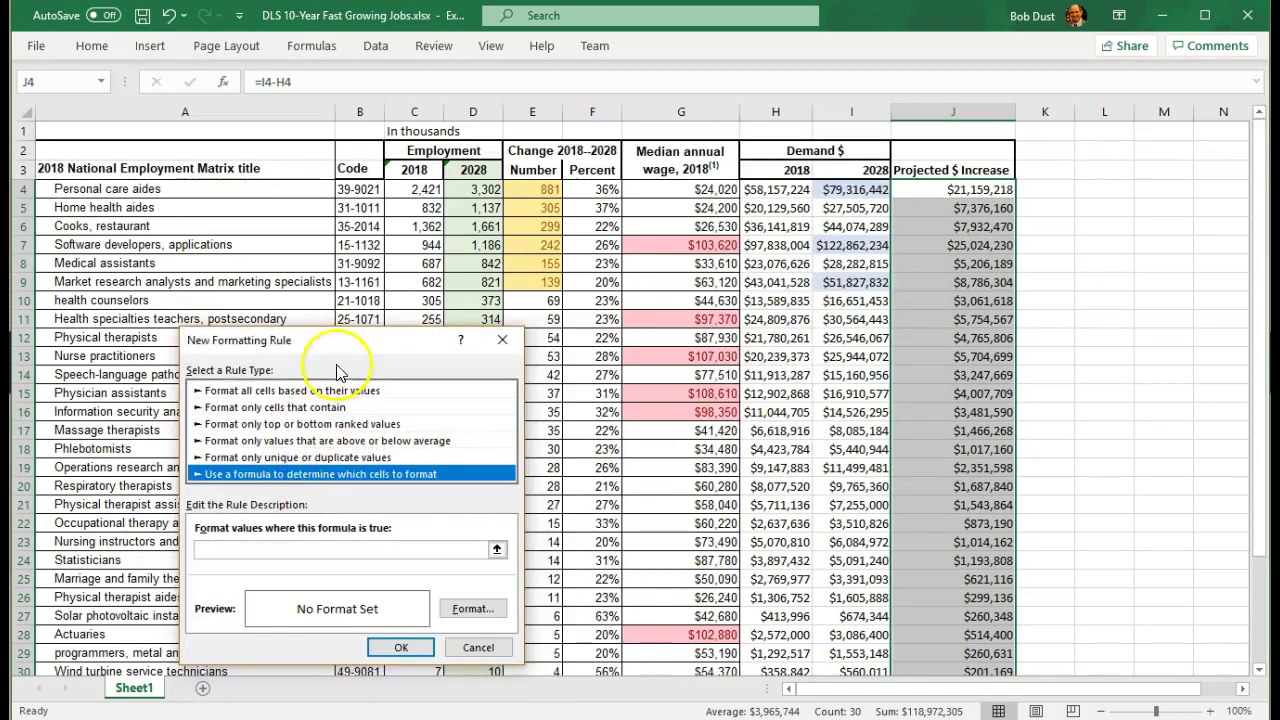
{"action": "left_click_drag", "start_coordinate": [335, 350], "coordinate": [606, 73]}
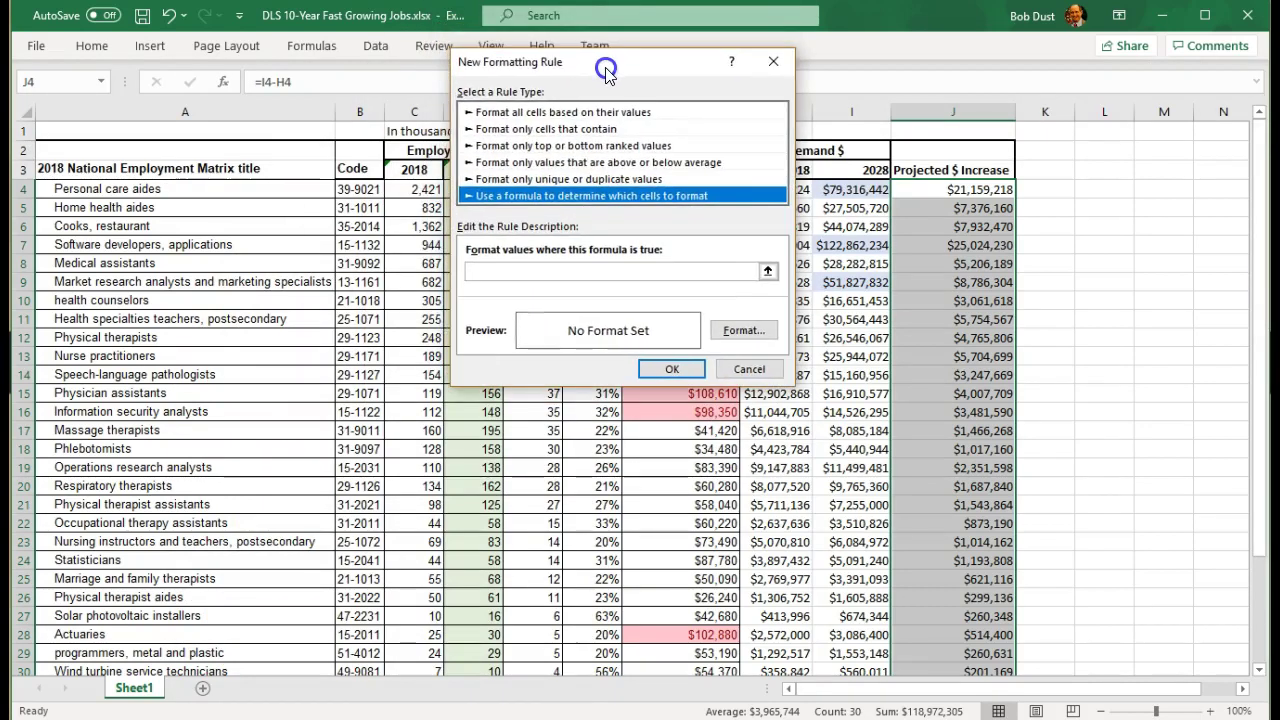
Enter =AND(E4 > 100, g4 >90000) as the rule's condition, testing both the employment change number and the median annual wage
{"action": "left_click", "coordinate": [568, 289]}
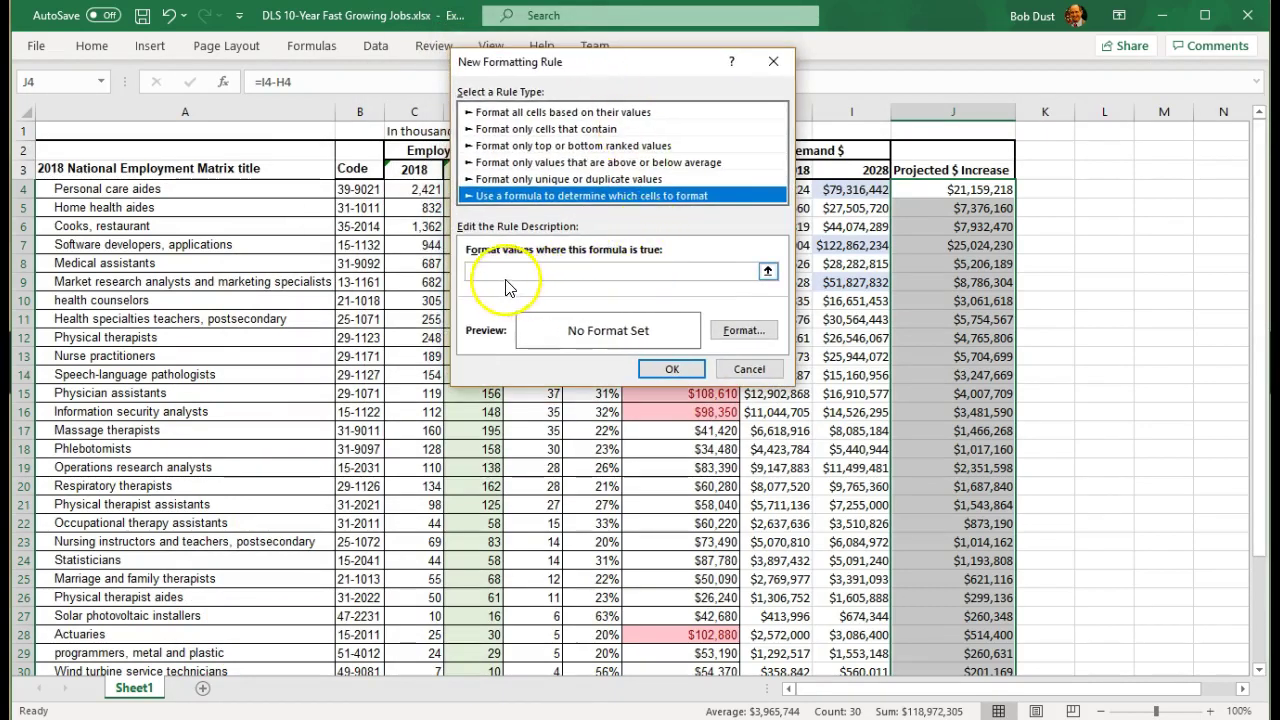
{"action": "left_click", "coordinate": [490, 271]}
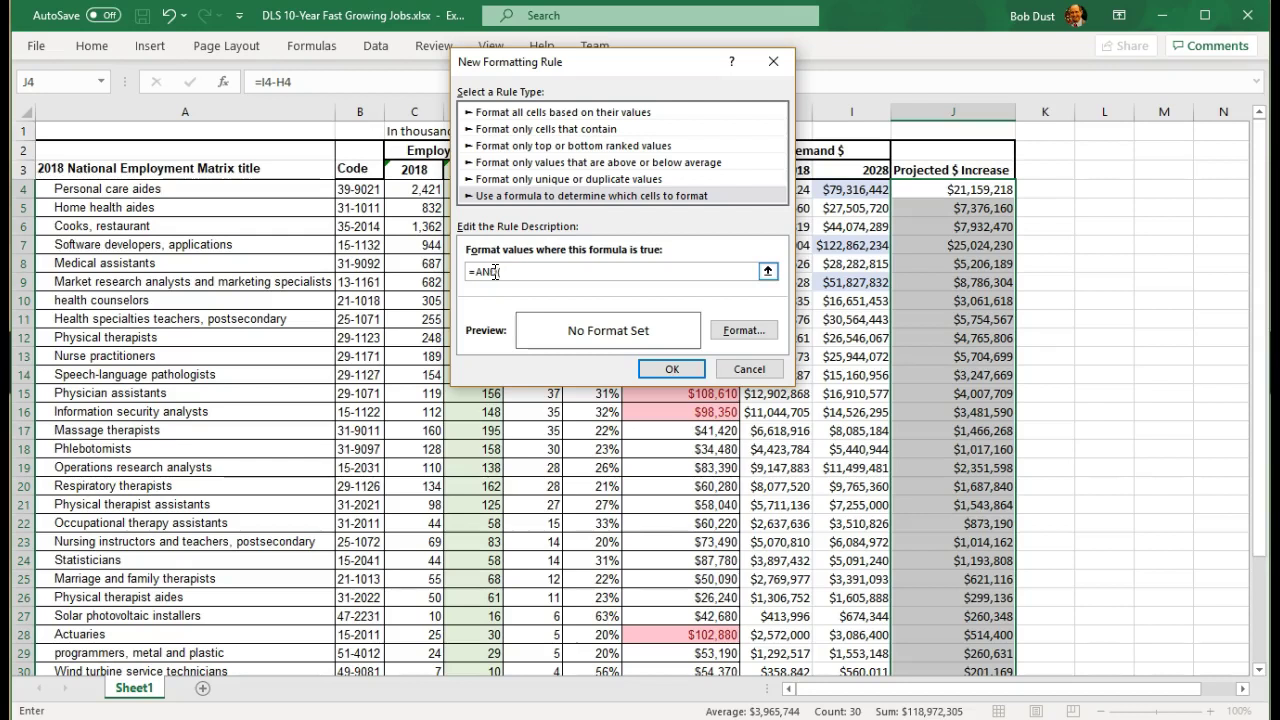
{"action": "left_click", "coordinate": [683, 270]}
{"action": "type", "text": "> 100, g4"}
{"action": "key", "text": "shift+space"}
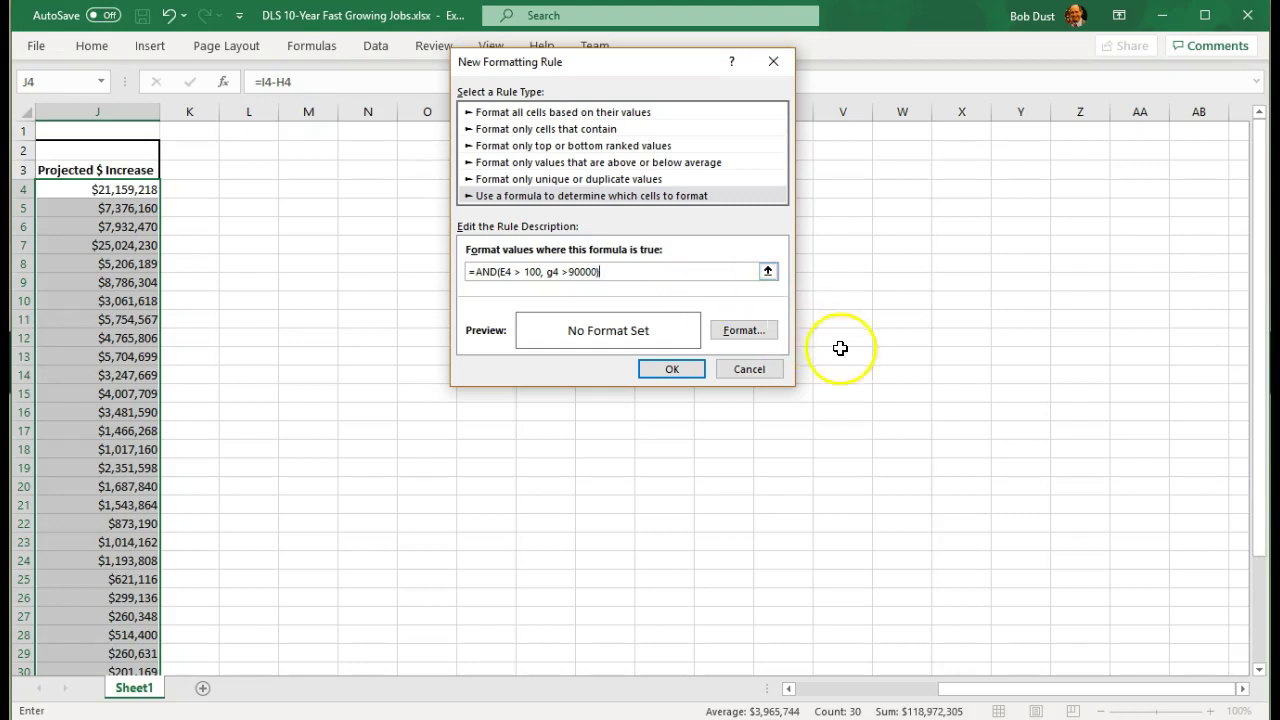
Give the rule a solid green background fill and apply it to the Projected $ Increase column
{"action": "left_click", "coordinate": [737, 336]}
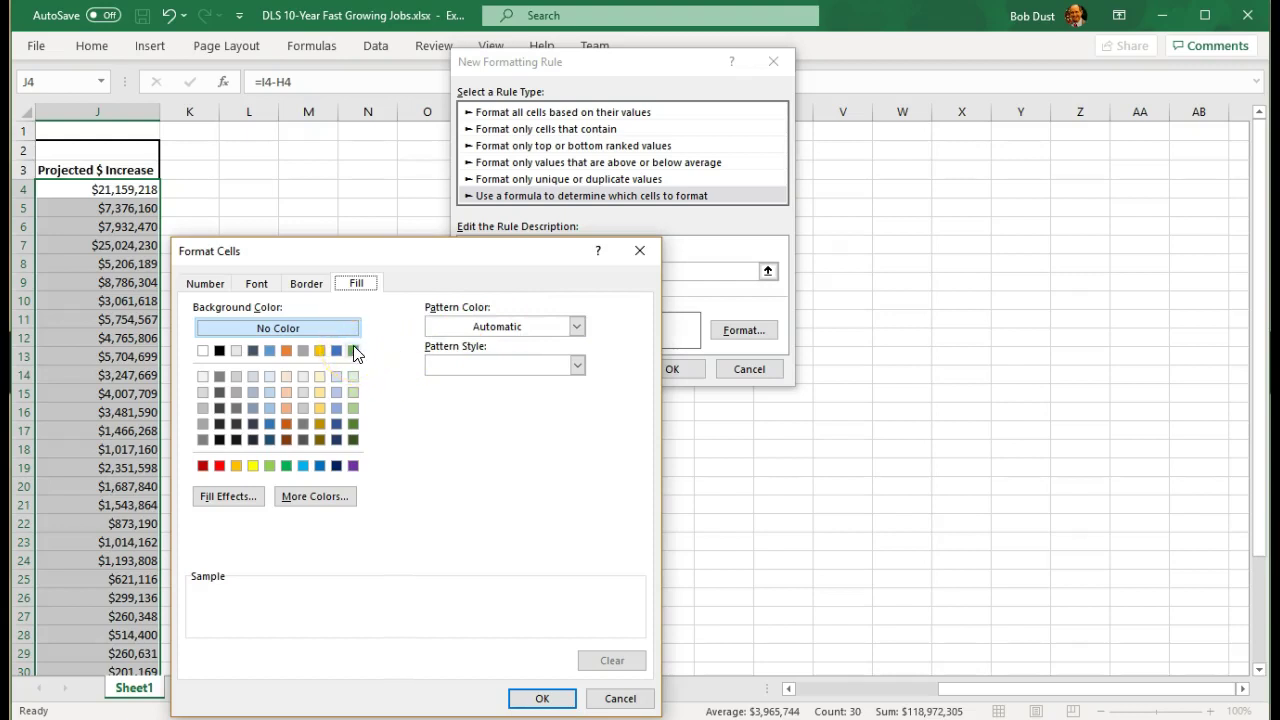
{"action": "left_click", "coordinate": [353, 350]}
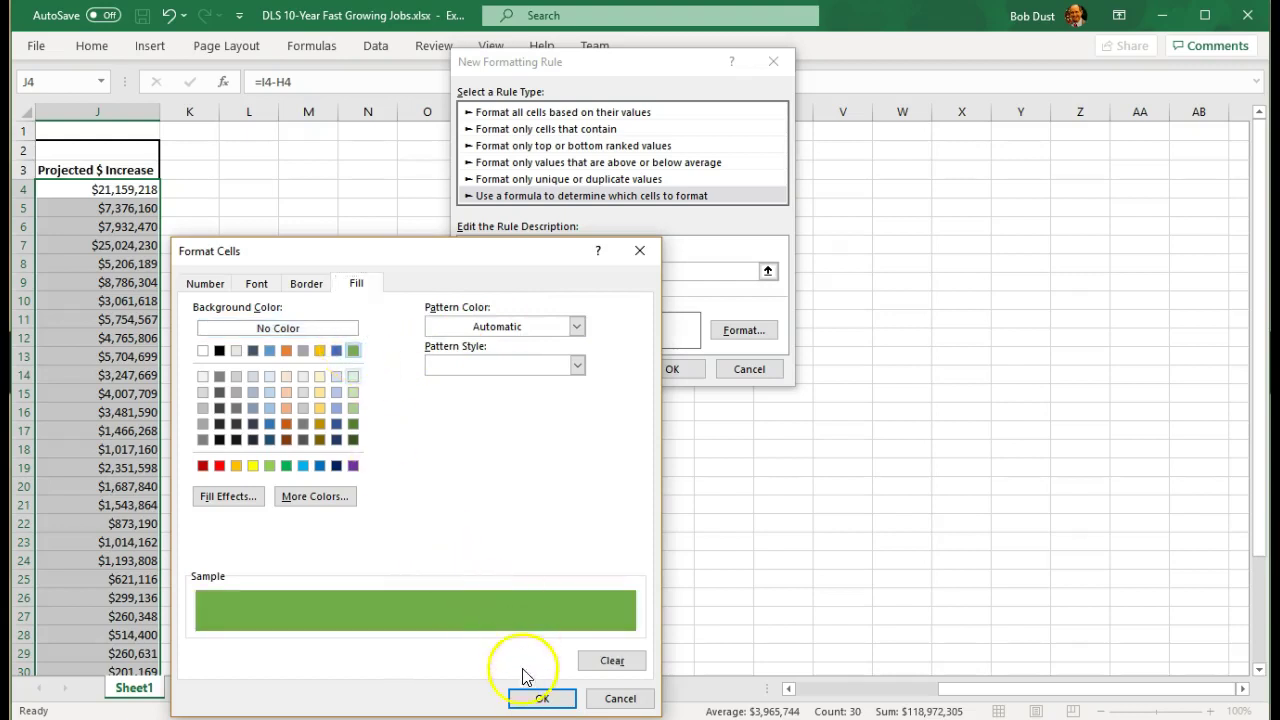
{"action": "left_click", "coordinate": [538, 698]}
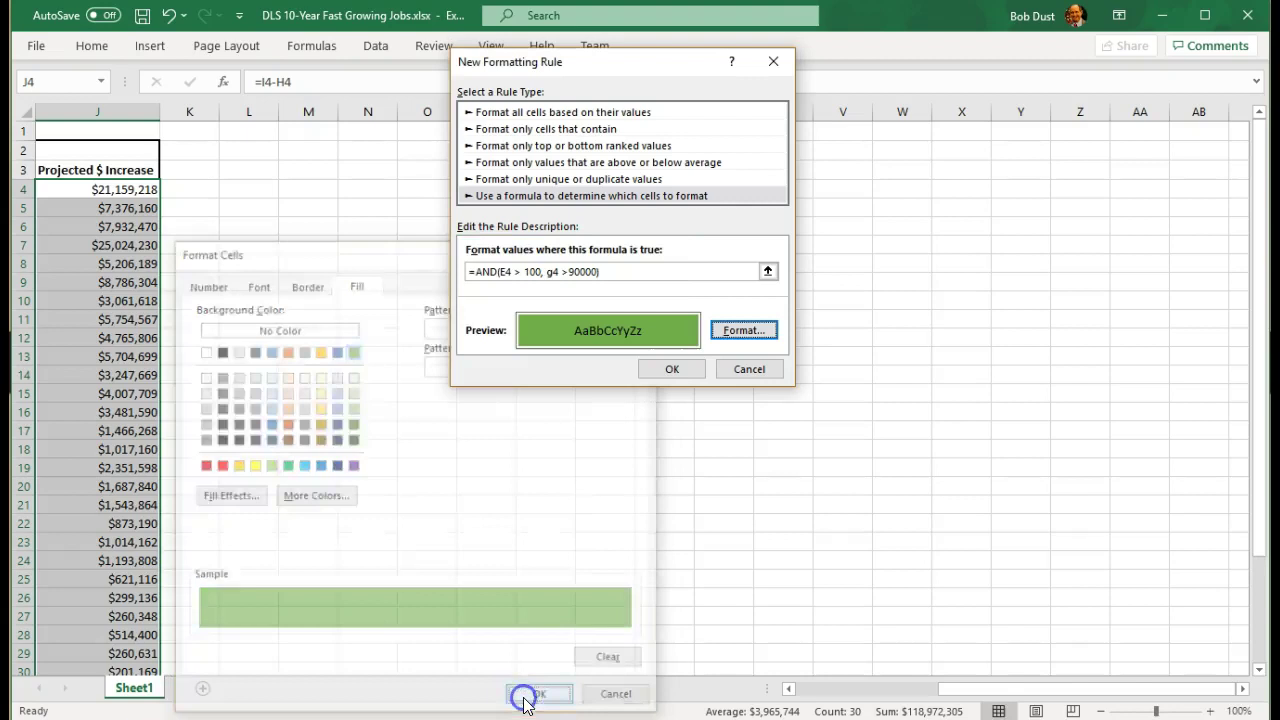
{"action": "left_click", "coordinate": [673, 370]}
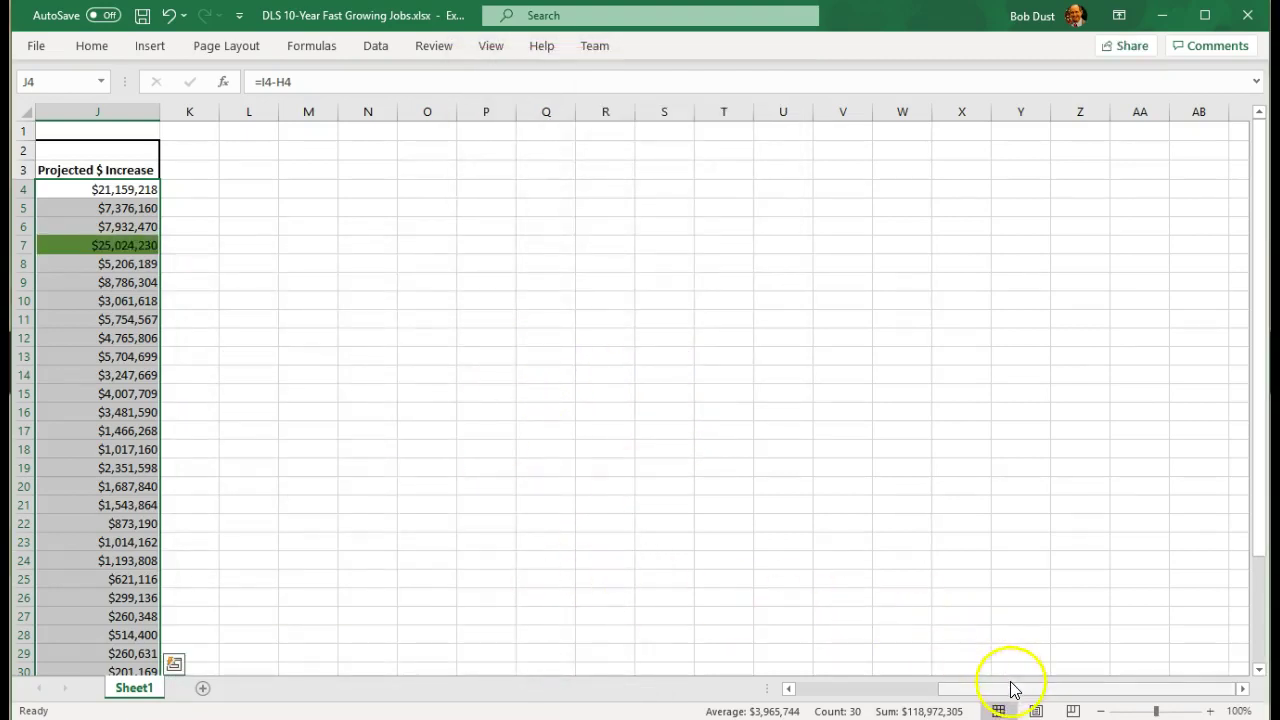
{"action": "left_click_drag", "start_coordinate": [1010, 688], "coordinate": [862, 688]}
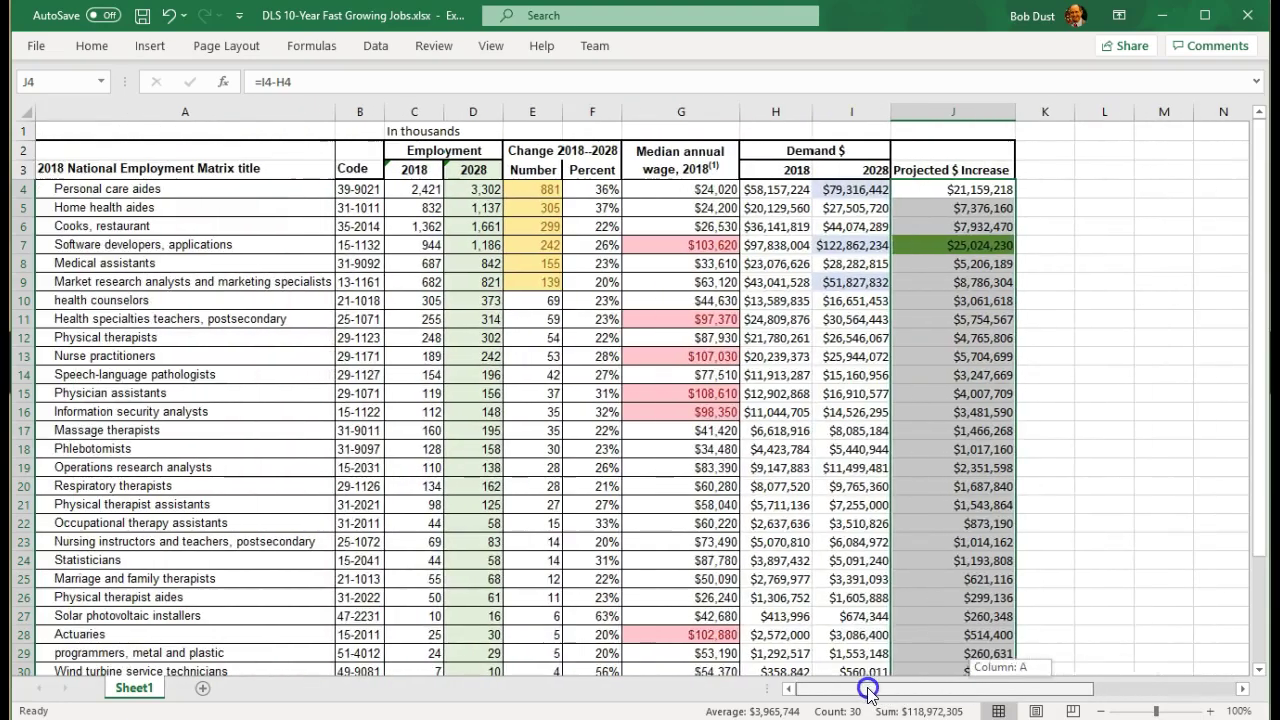
Check the new rule's formatting down the Projected $ Increase column and identify the matching occupation in column A
{"action": "left_click", "coordinate": [905, 189]}
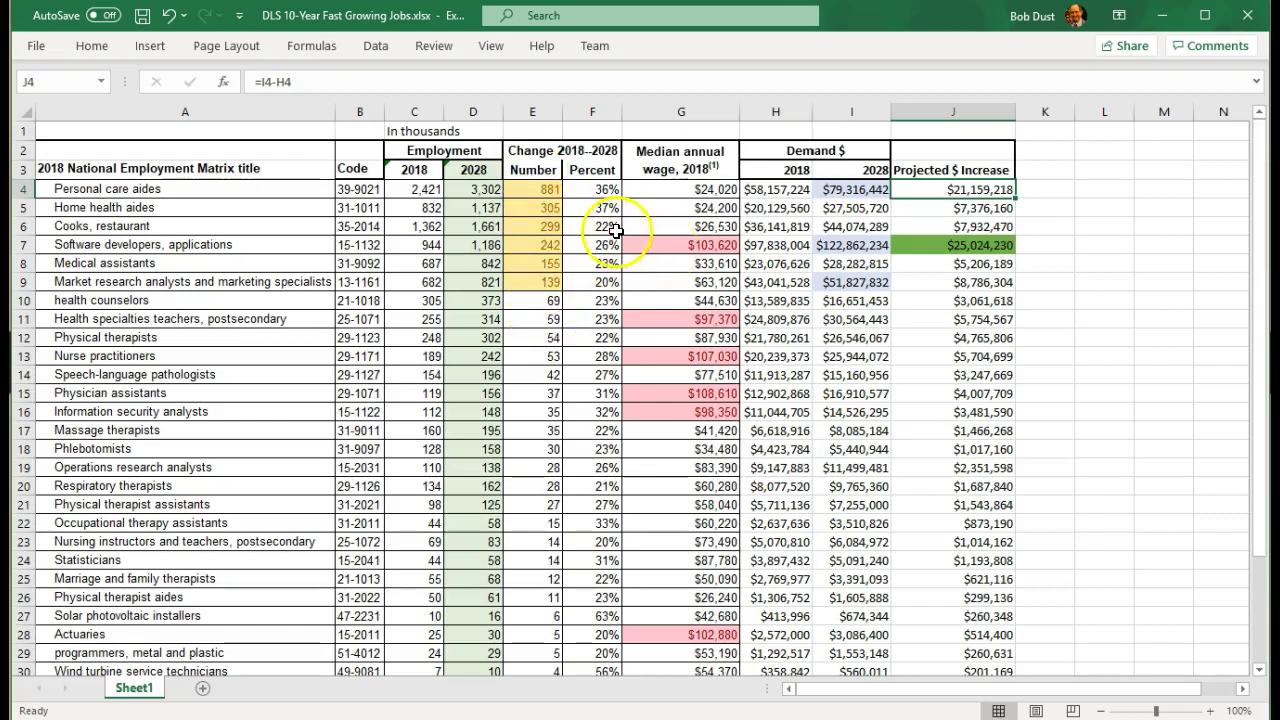
{"action": "left_click", "coordinate": [84, 244]}
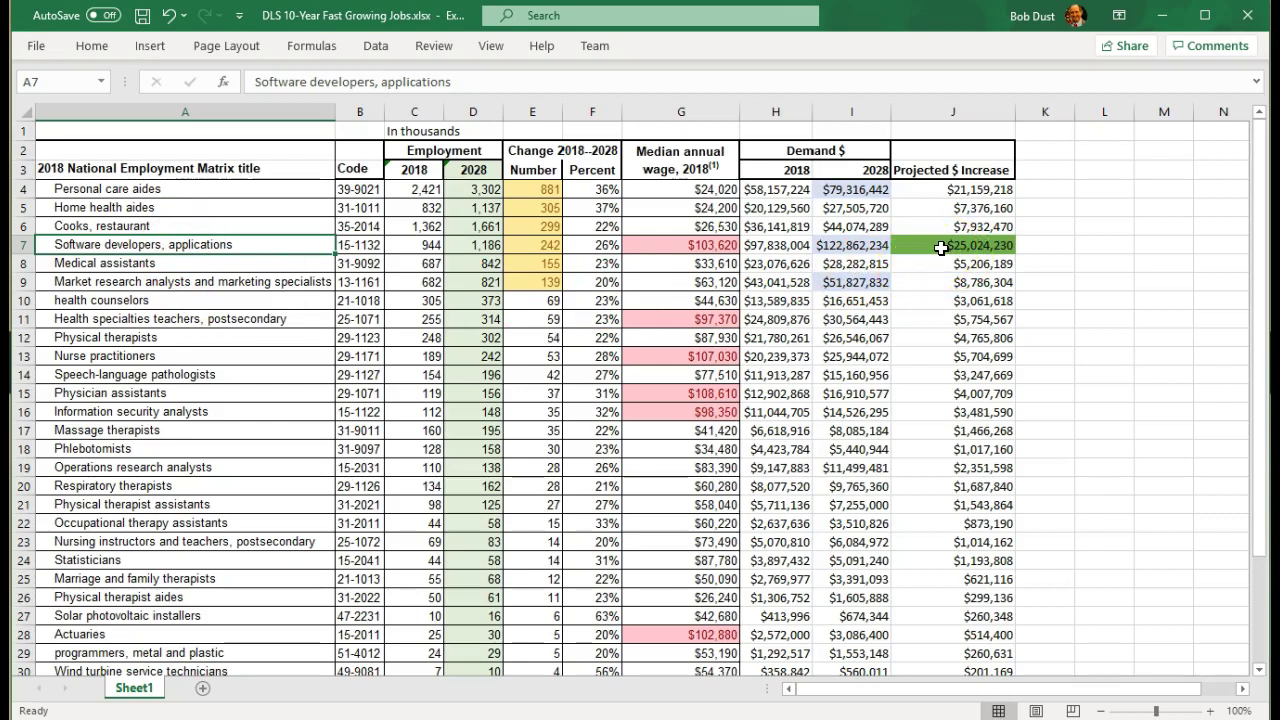
{"action": "scroll", "coordinate": [941, 247], "scroll_direction": "down", "scroll_amount": 3}
{"action": "scroll", "coordinate": [941, 247], "scroll_direction": "up", "scroll_amount": 3}
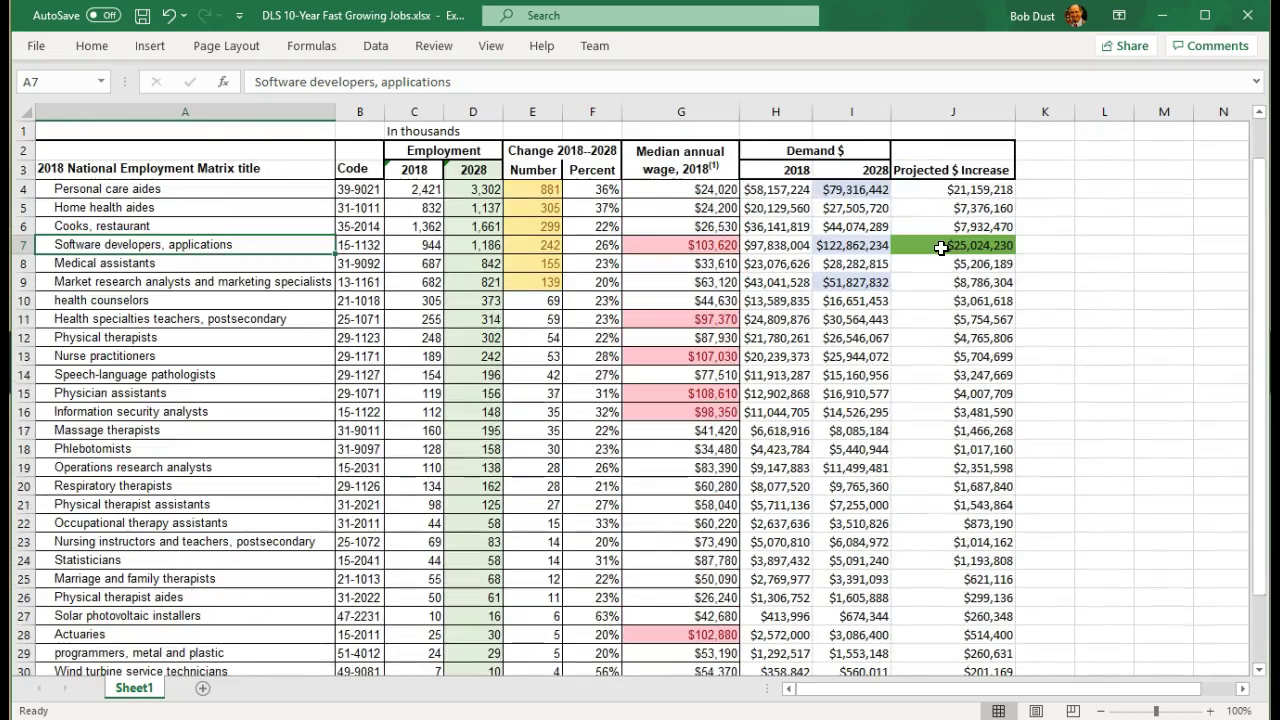